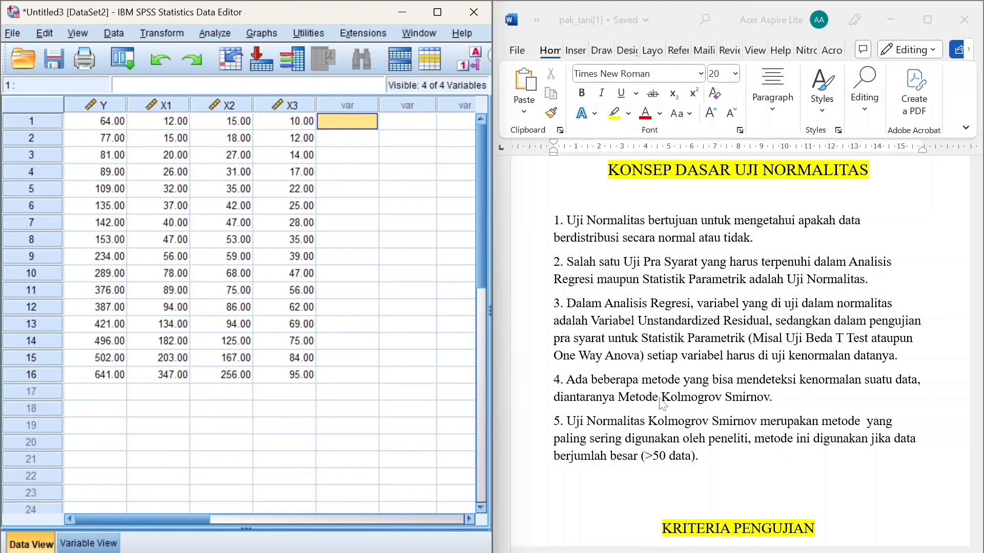
pyautogui.scroll(-5, 663, 403)
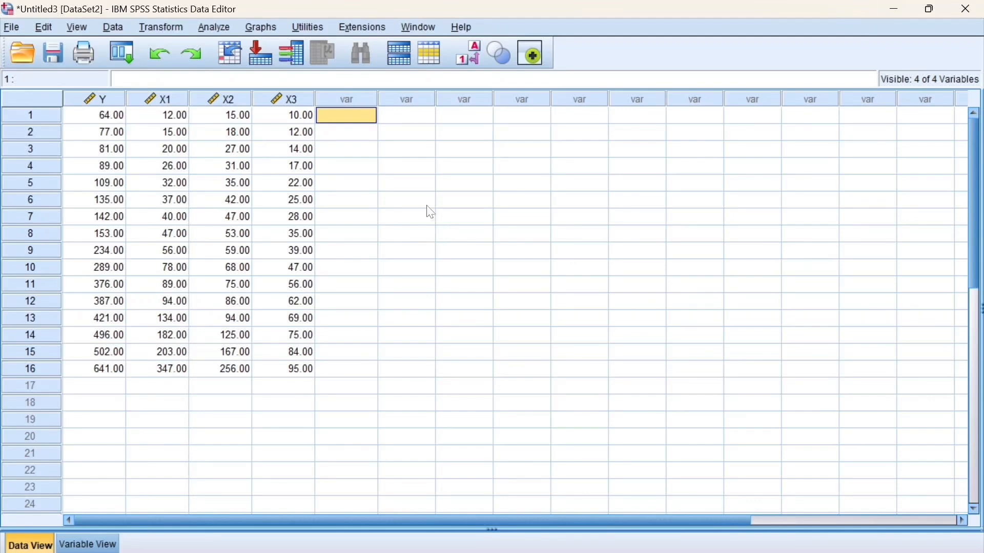
# Run a legacy one-sample Kolmogorov-Smirnov test against the normal distribution on Y, X1, X2 and X3
pyautogui.click(211, 29)
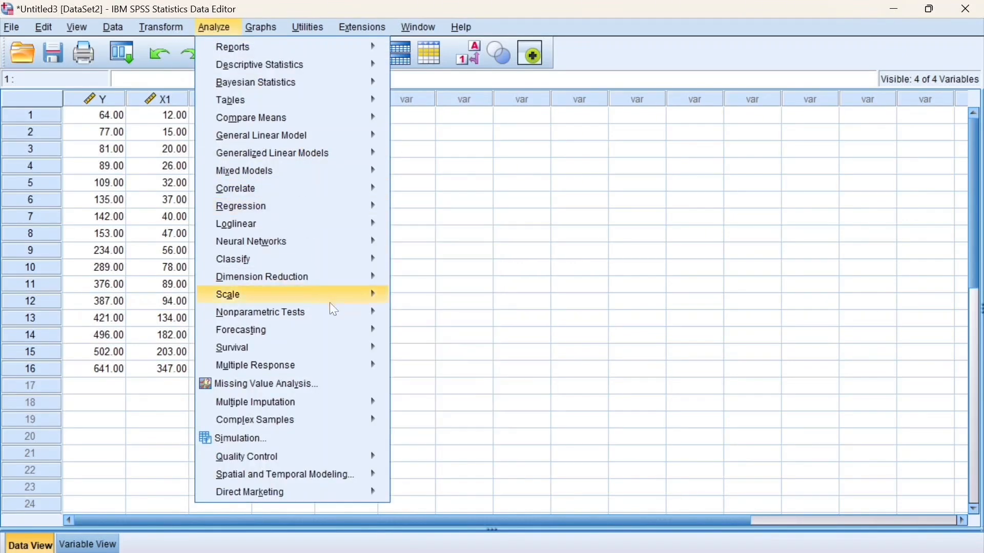
pyautogui.moveTo(338, 316)
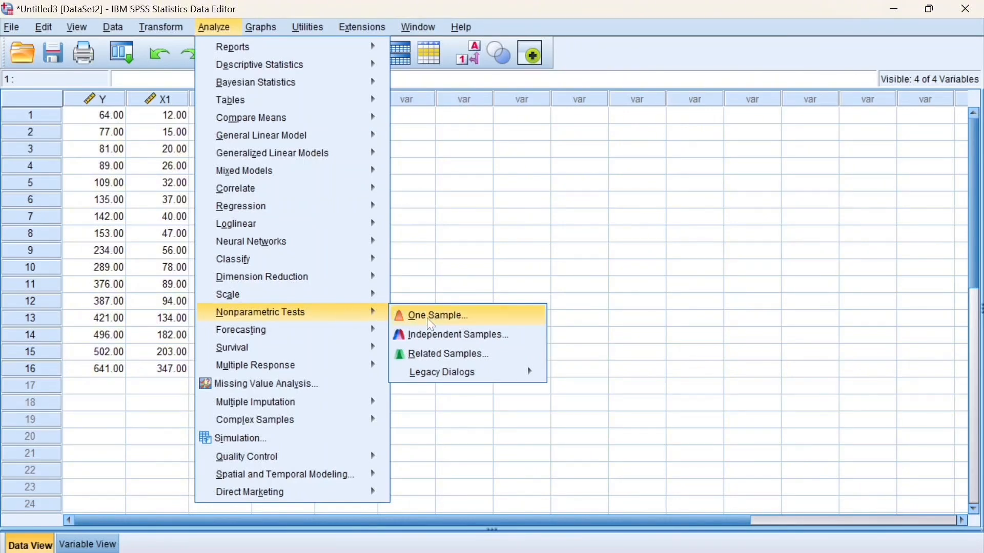
pyautogui.moveTo(433, 376)
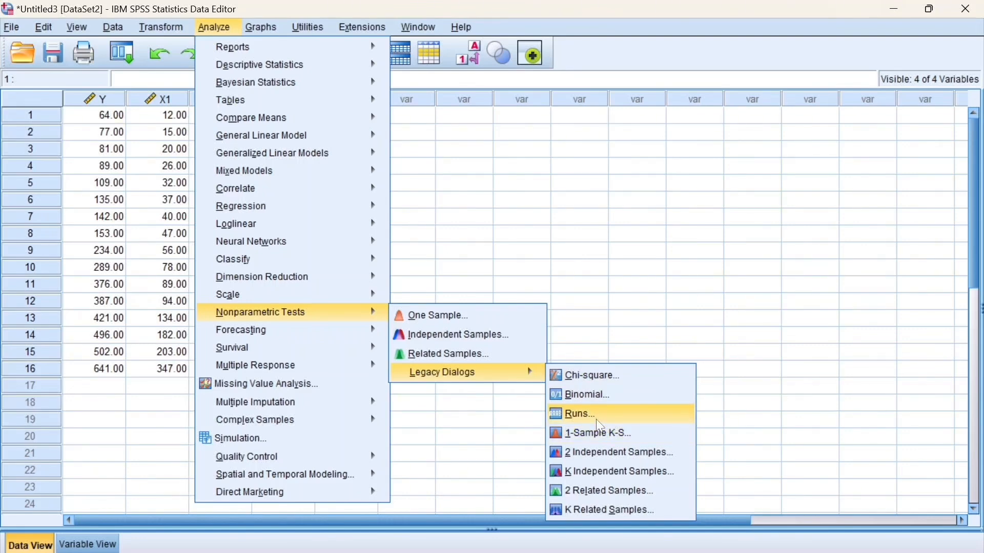
pyautogui.click(600, 432)
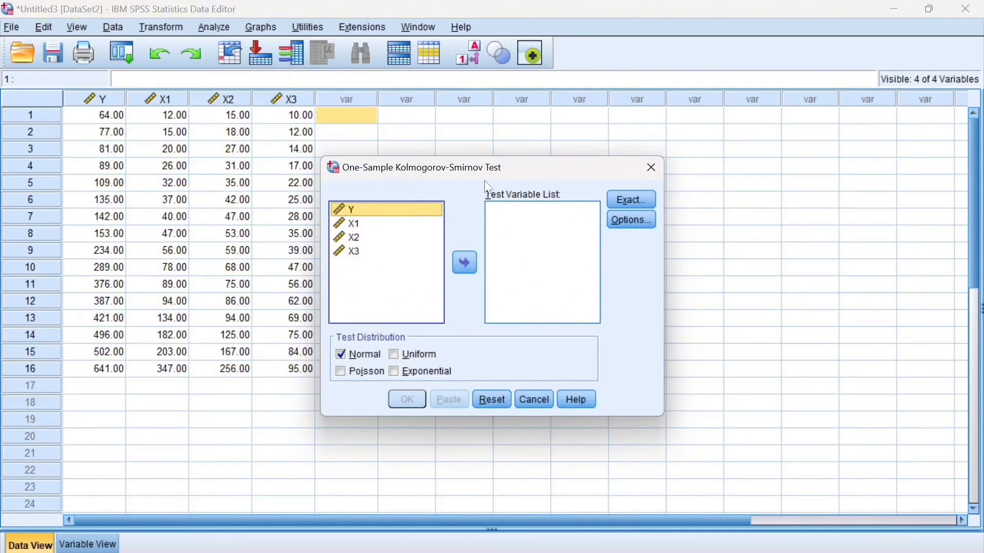
pyautogui.click(461, 264)
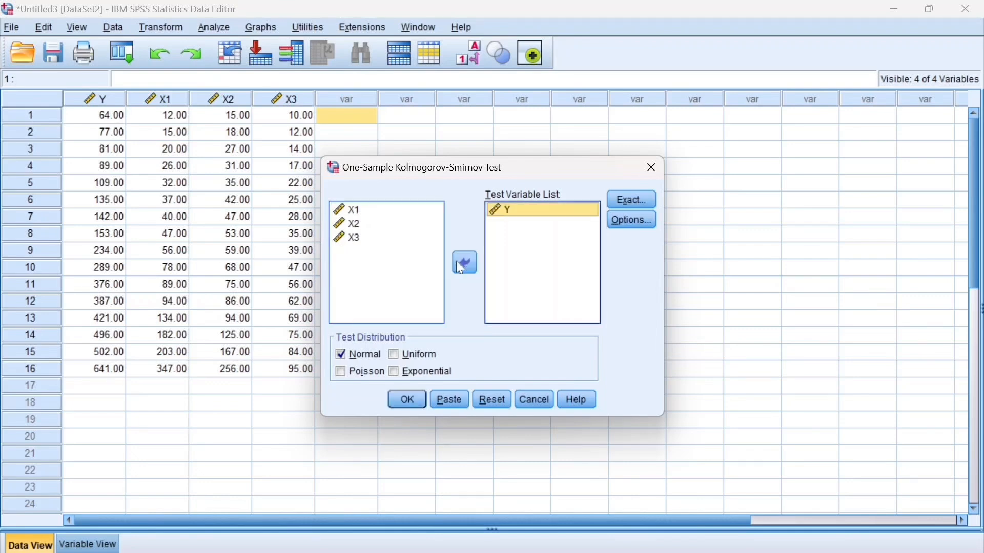
pyautogui.click(390, 215)
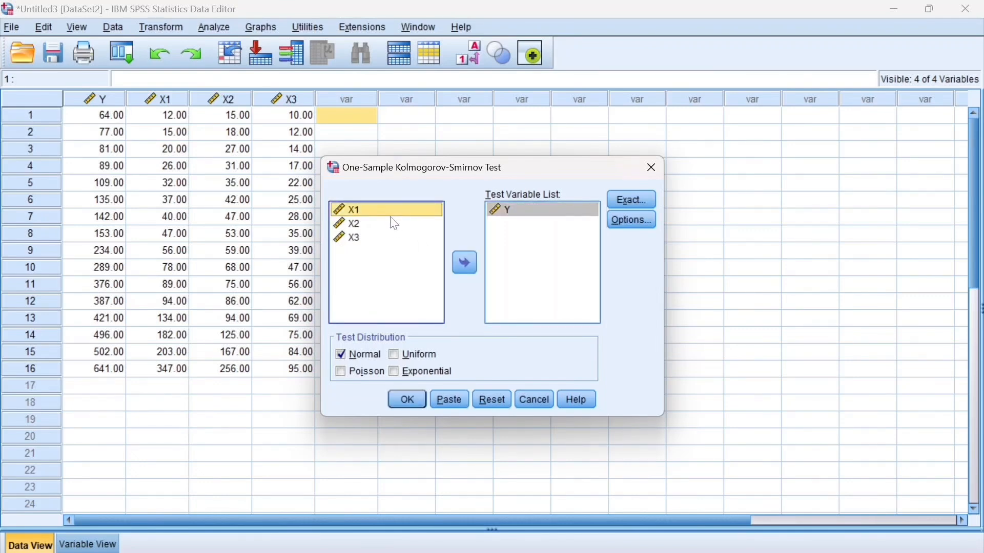
pyautogui.keyDown('ctrl'); pyautogui.click(393, 224); pyautogui.keyUp('ctrl')
pyautogui.keyDown('ctrl'); pyautogui.click(399, 240); pyautogui.keyUp('ctrl')
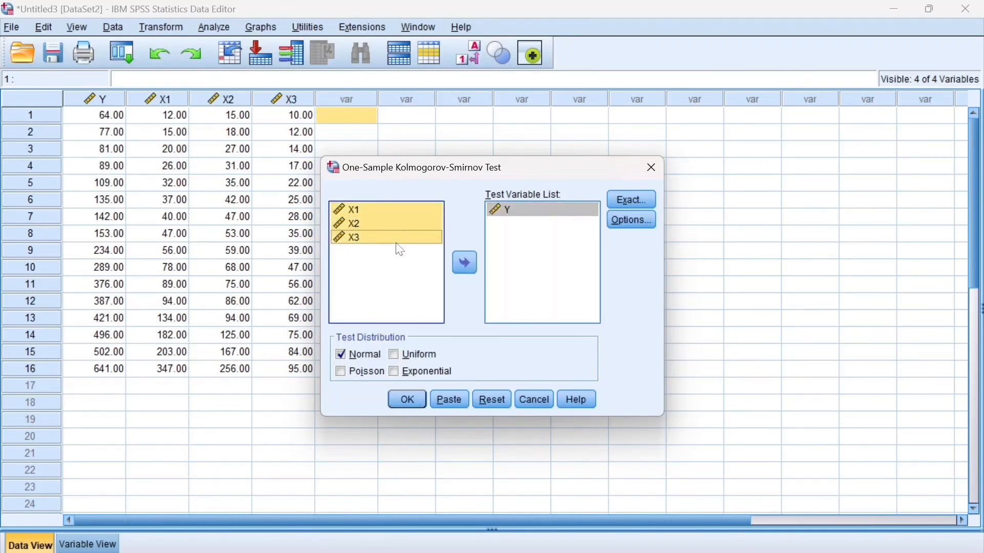
pyautogui.click(468, 265)
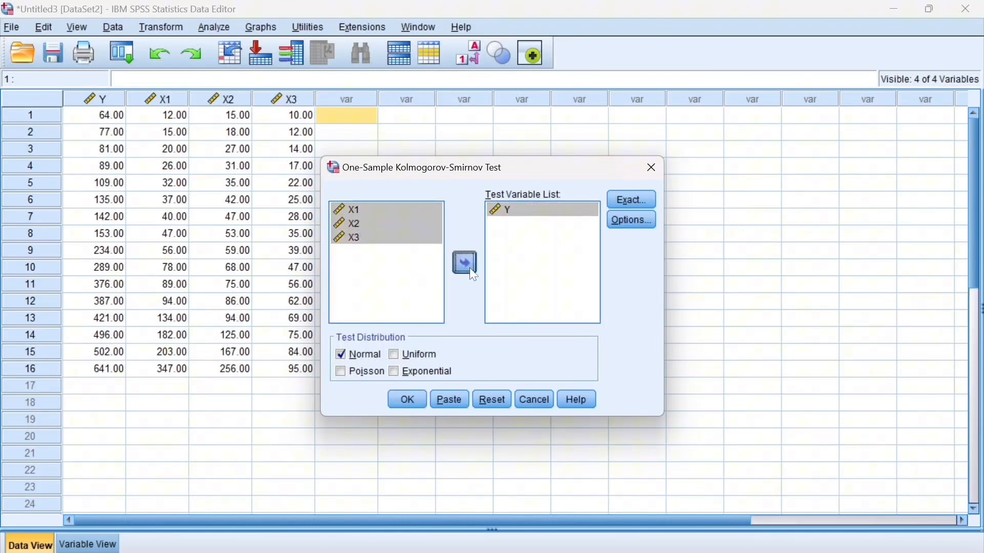
pyautogui.click(406, 400)
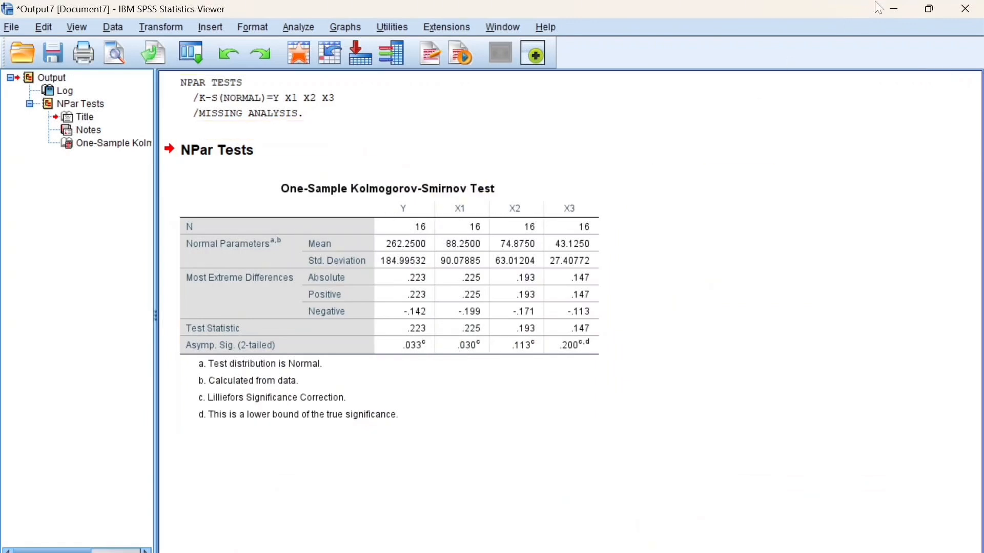
# Place the output beside the Word document's test criteria and compare the significance values for Y, X1, X2 and X3
pyautogui.moveTo(930, 9)
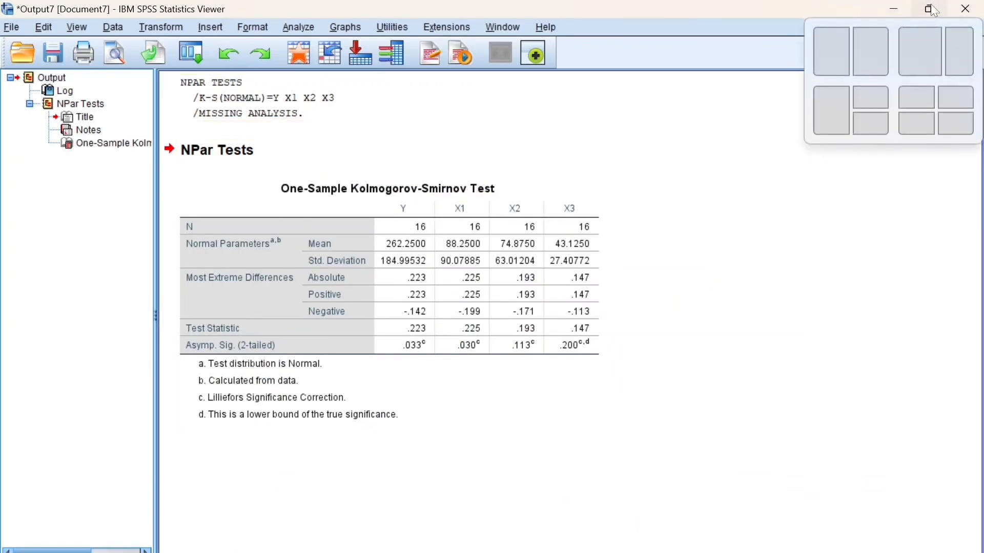
pyautogui.click(859, 41)
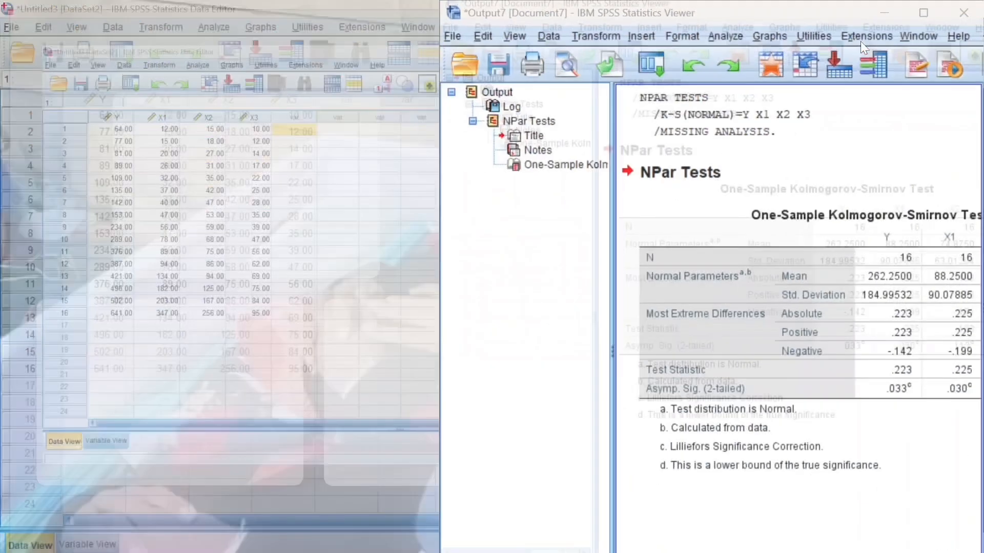
pyautogui.click(373, 382)
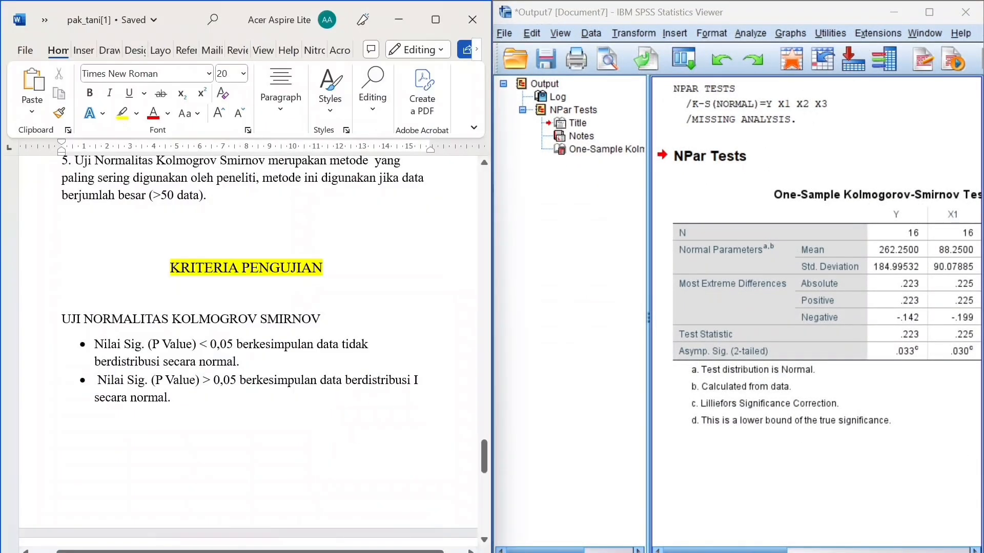
pyautogui.click(806, 552)
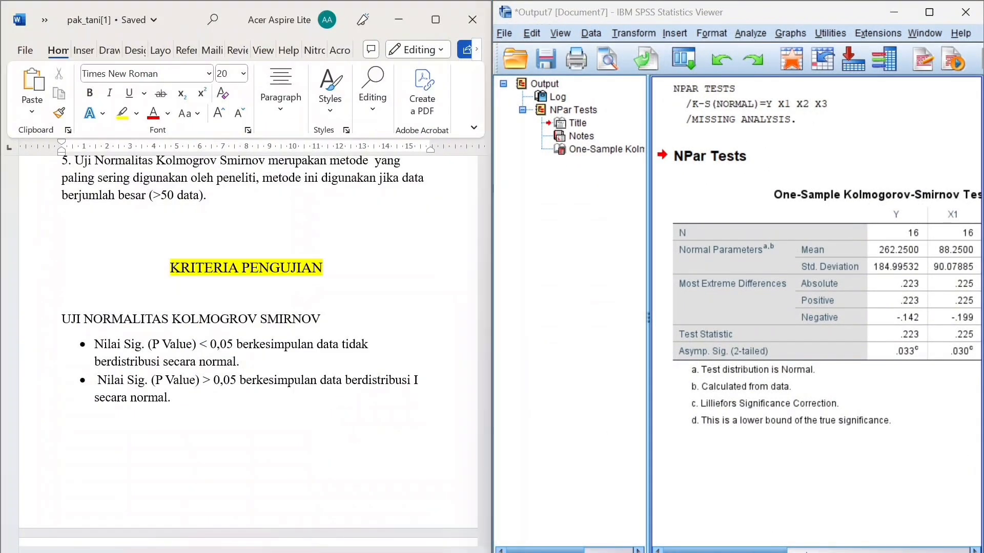
pyautogui.click(806, 551)
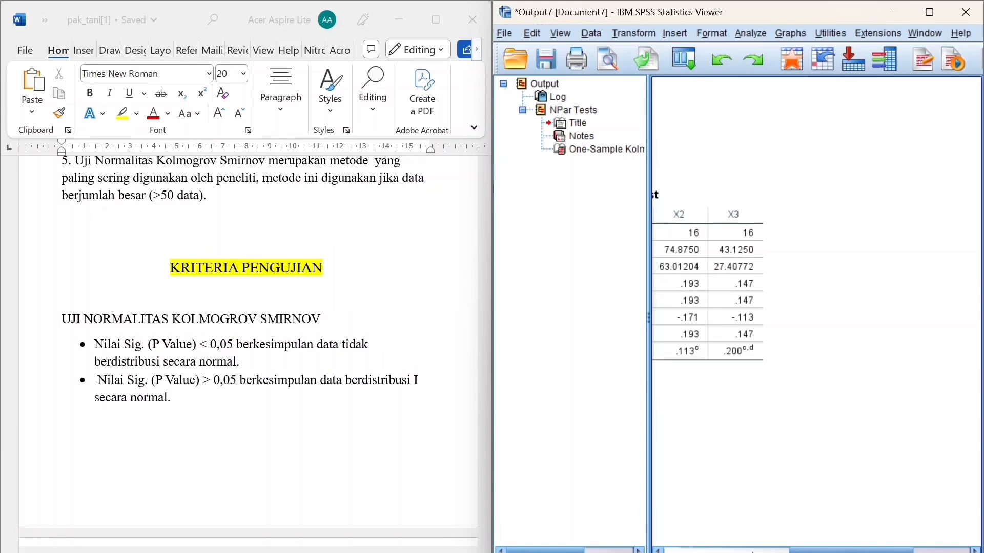
pyautogui.moveTo(807, 552); pyautogui.dragTo(729, 552)
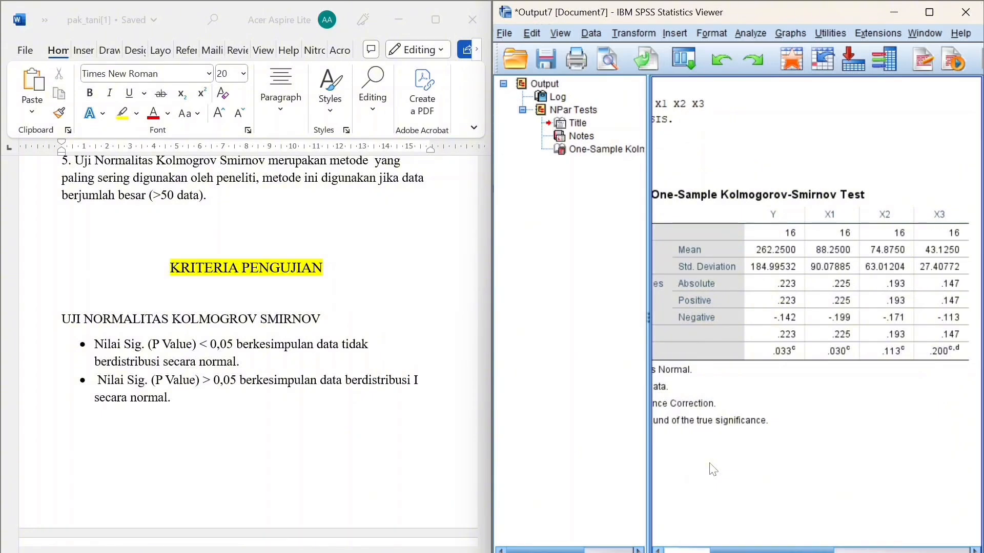
# Return to the data set and set up a linear regression with Y as dependent and X1, X2 and X3 as independent variables
pyautogui.click(938, 12)
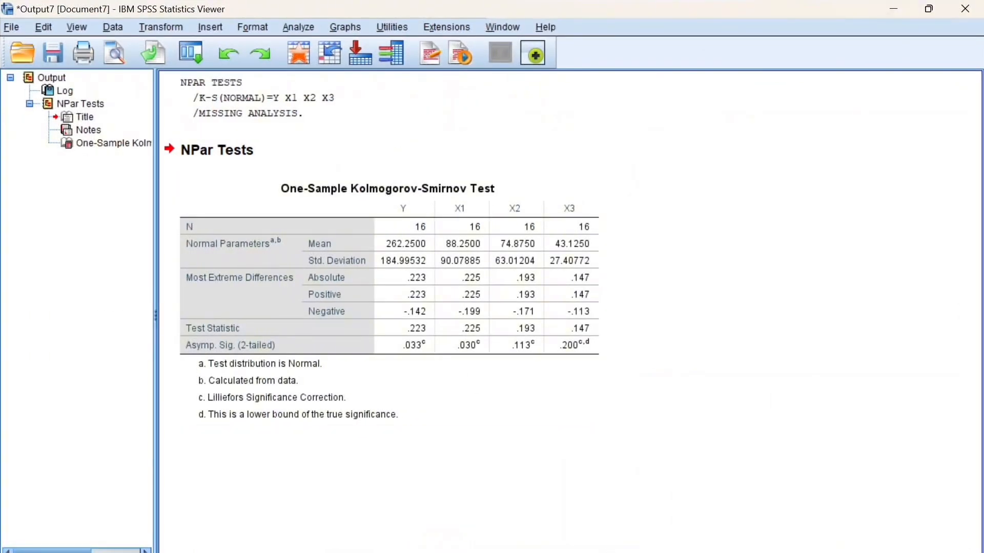
pyautogui.click(575, 510)
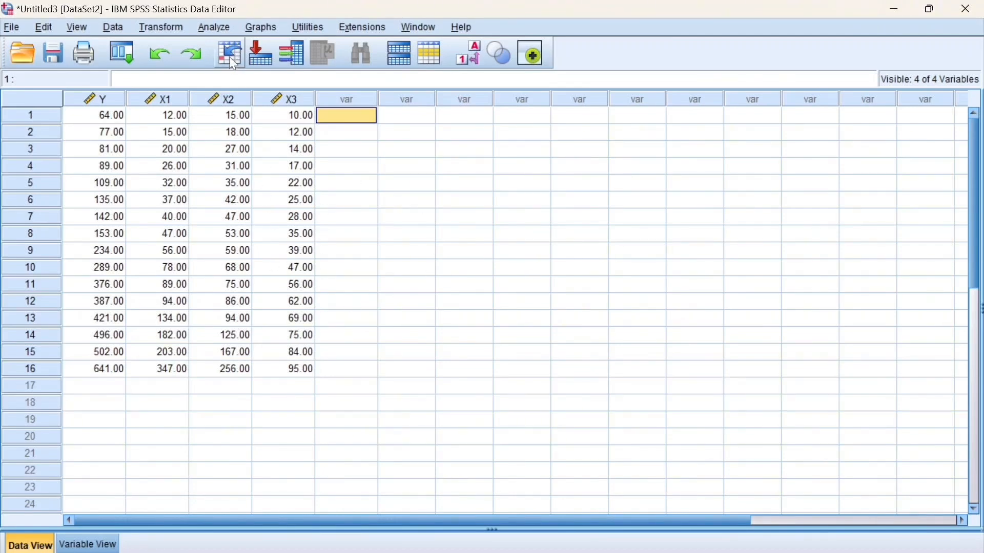
pyautogui.click(220, 31)
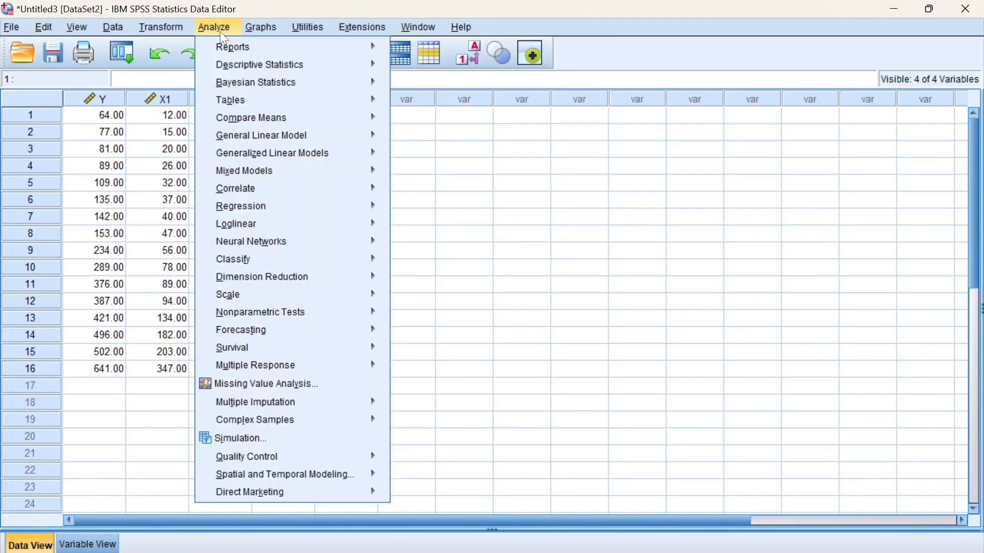
pyautogui.moveTo(346, 208)
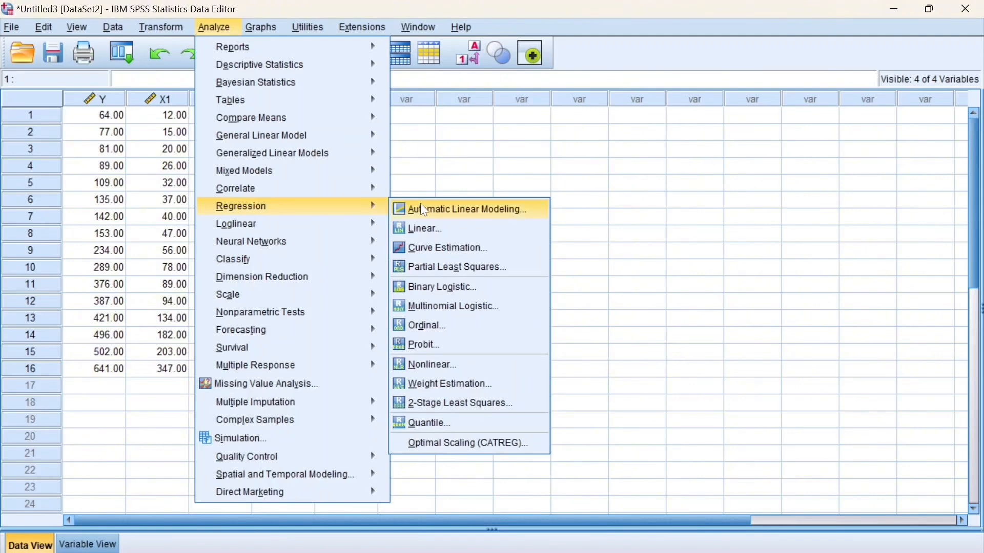
pyautogui.click(439, 237)
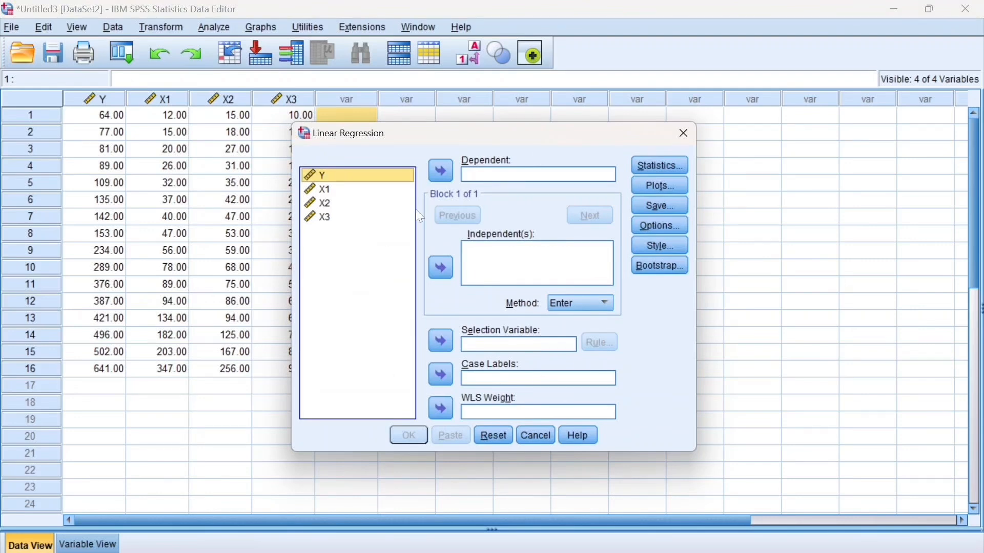
pyautogui.click(444, 169)
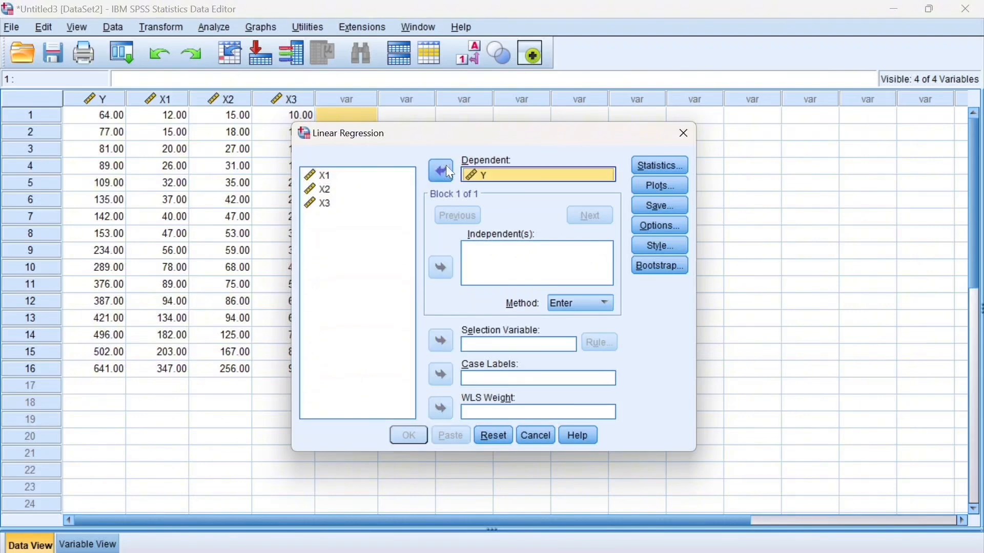
pyautogui.click(377, 177)
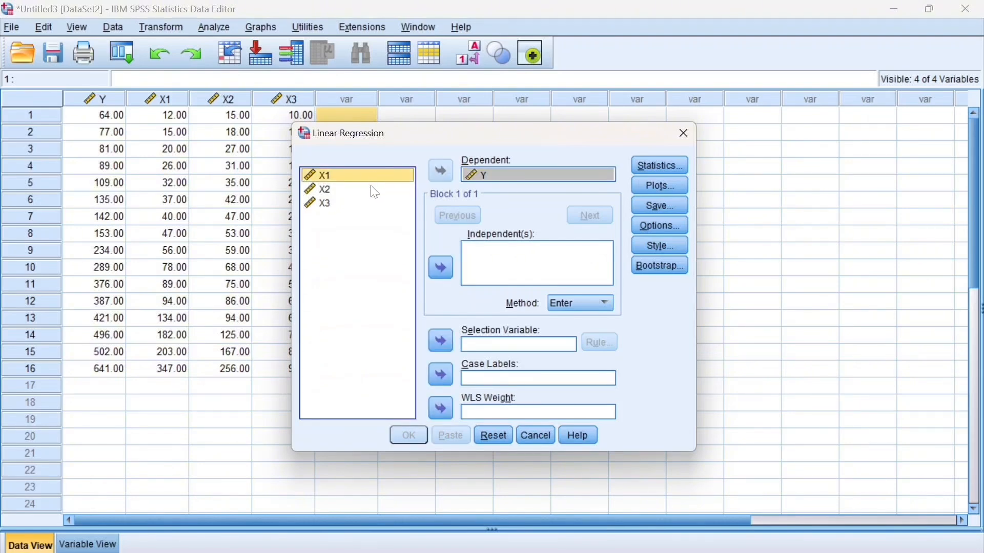
pyautogui.keyDown('shift'); pyautogui.click(374, 191); pyautogui.keyUp('shift')
pyautogui.keyDown('shift'); pyautogui.click(375, 205); pyautogui.keyUp('shift')
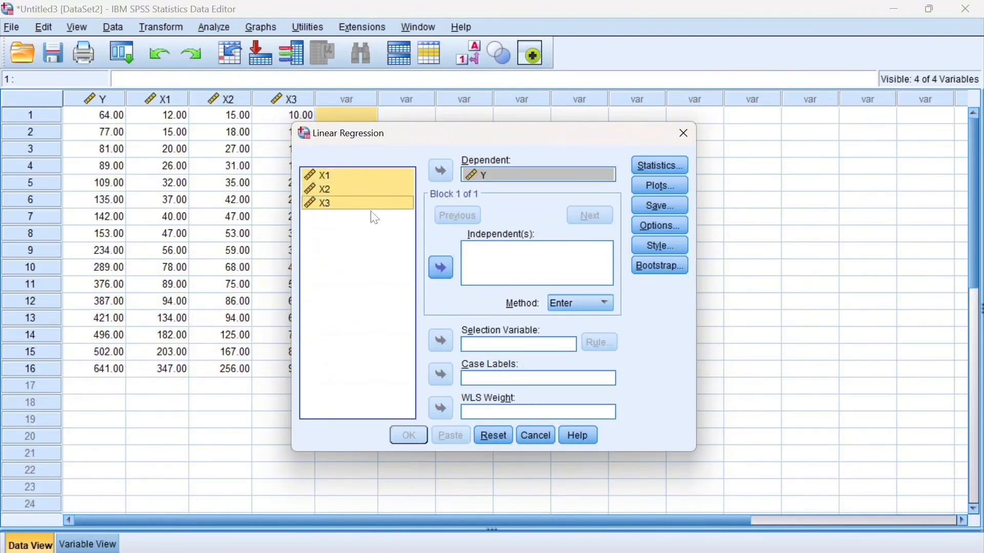
pyautogui.click(438, 269)
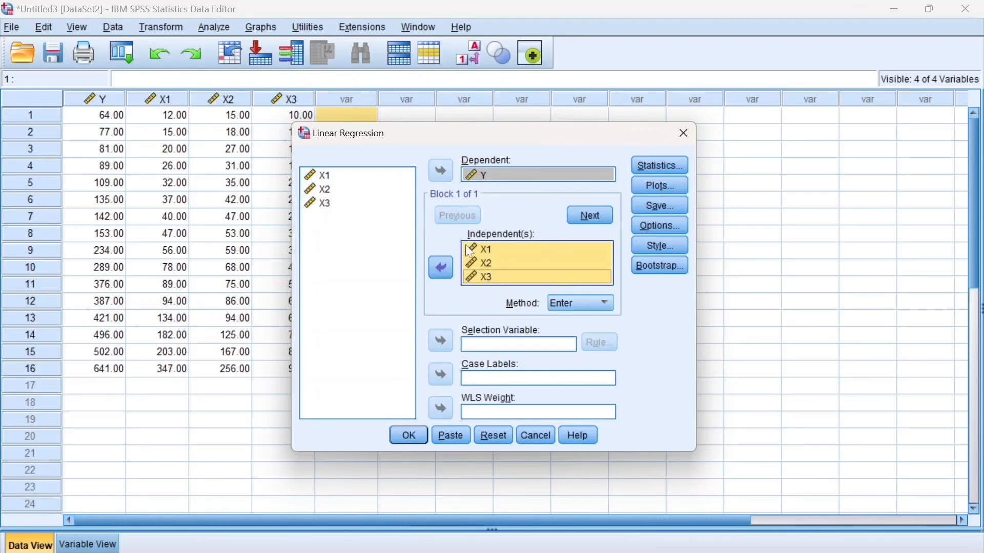
# Set the regression to save unstandardized residuals as a new variable and run it
pyautogui.click(664, 206)
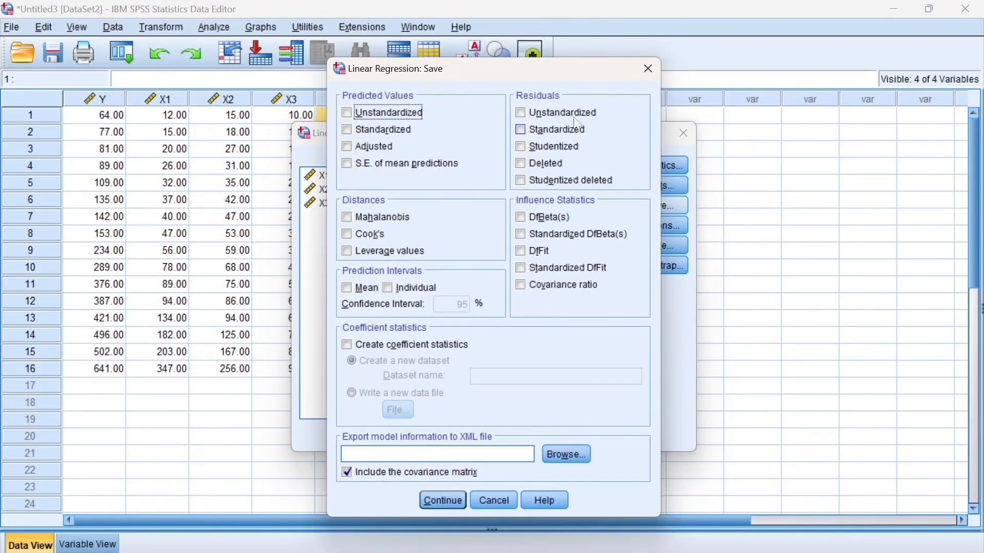
pyautogui.click(523, 115)
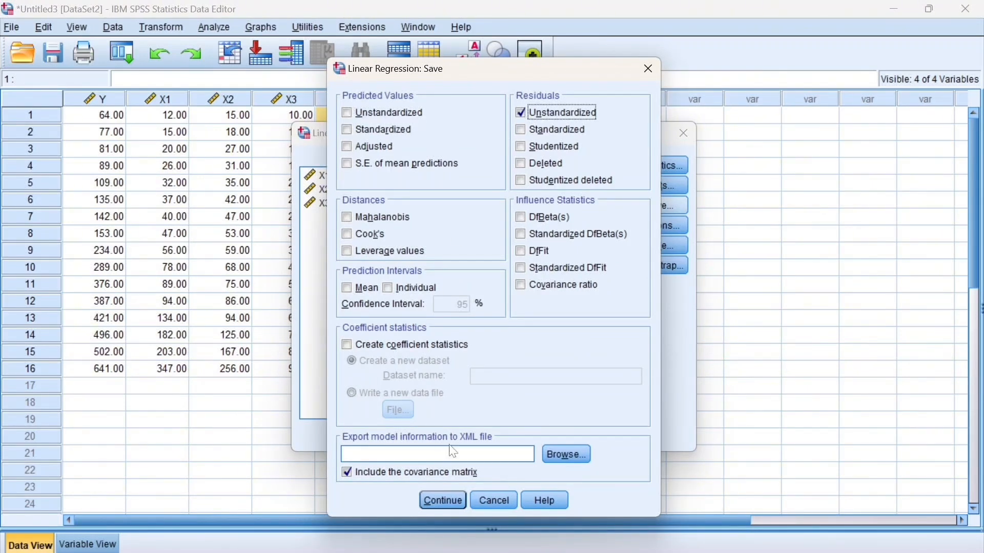
pyautogui.click(444, 501)
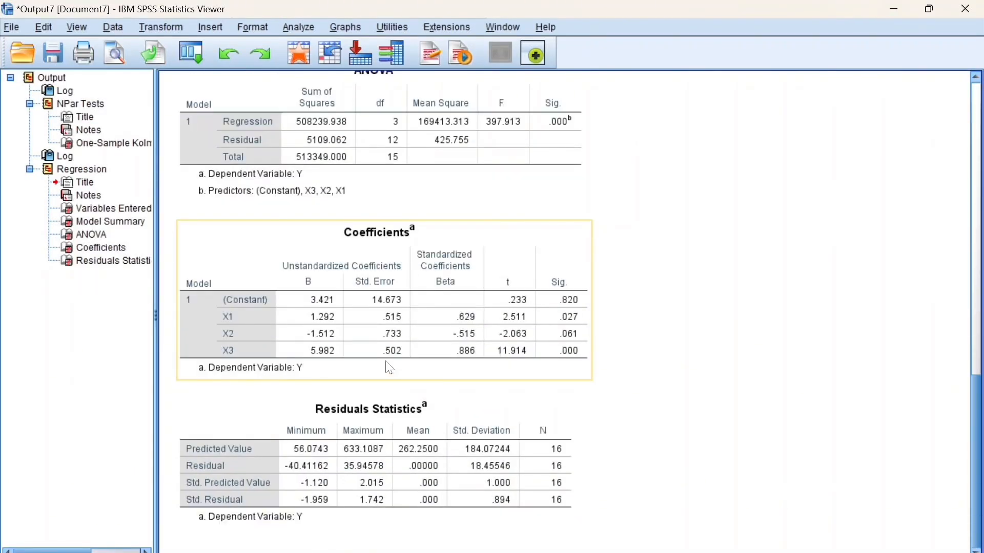
# Return to the data set and reset the legacy one-sample Kolmogorov-Smirnov test to clear its previous variables
pyautogui.moveTo(626, 552)
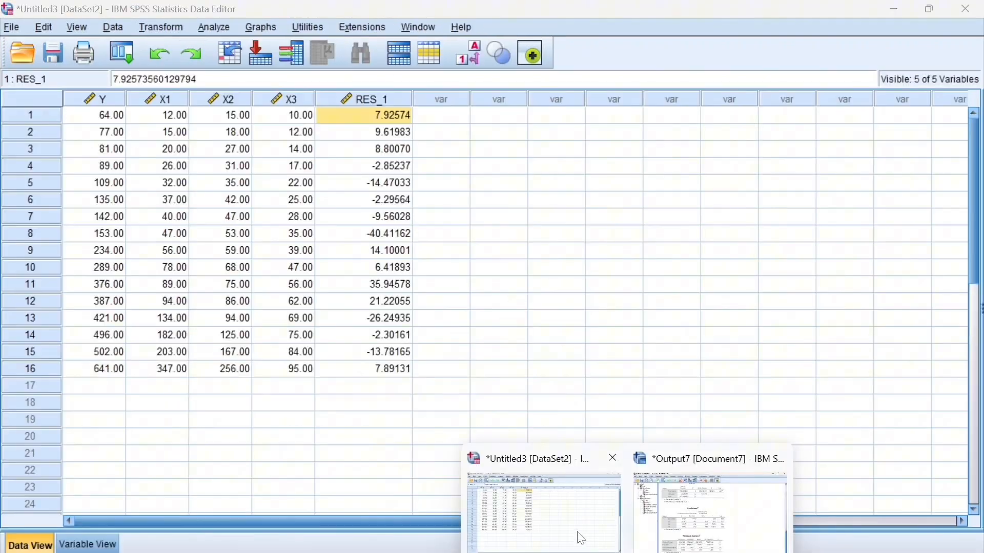
pyautogui.click(577, 530)
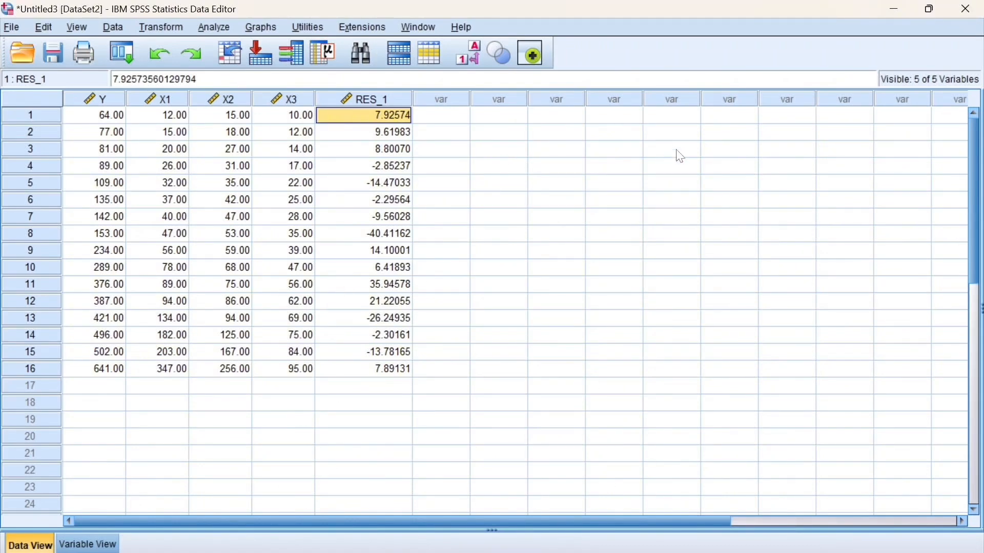
pyautogui.click(214, 23)
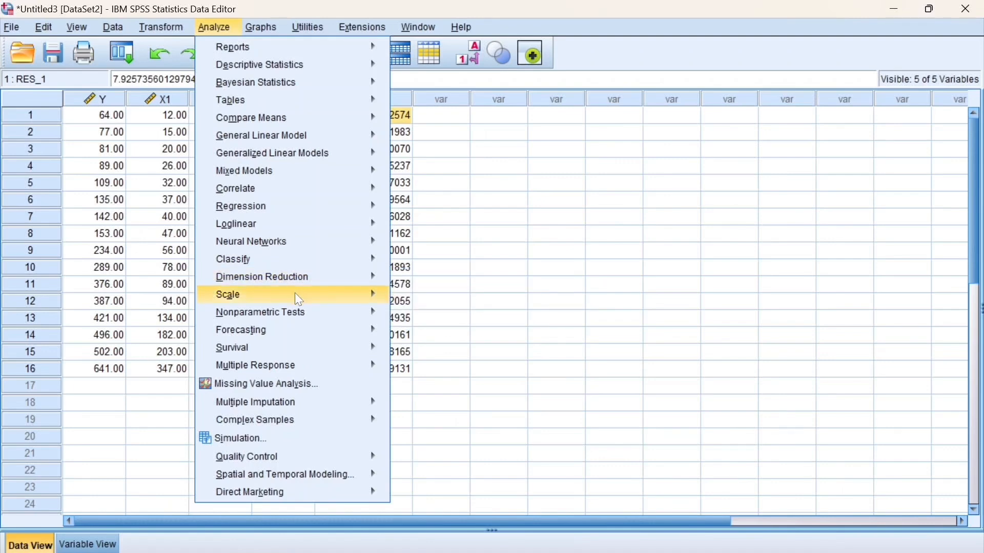
pyautogui.moveTo(302, 312)
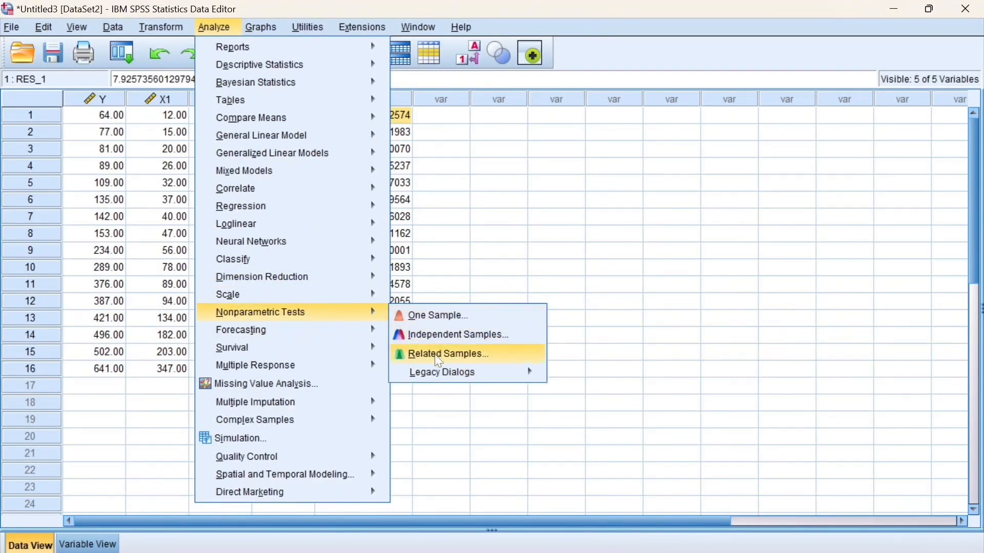
pyautogui.moveTo(452, 377)
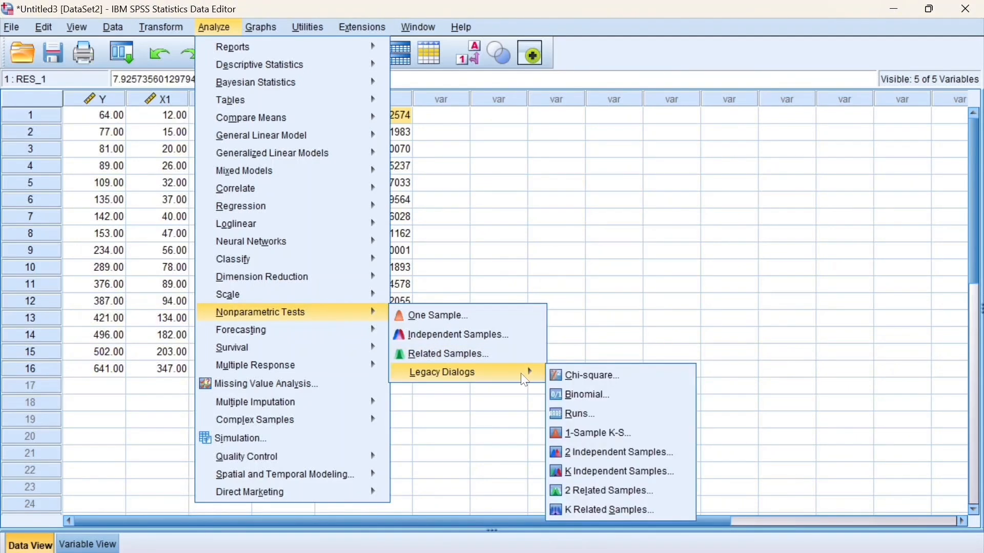
pyautogui.click(599, 434)
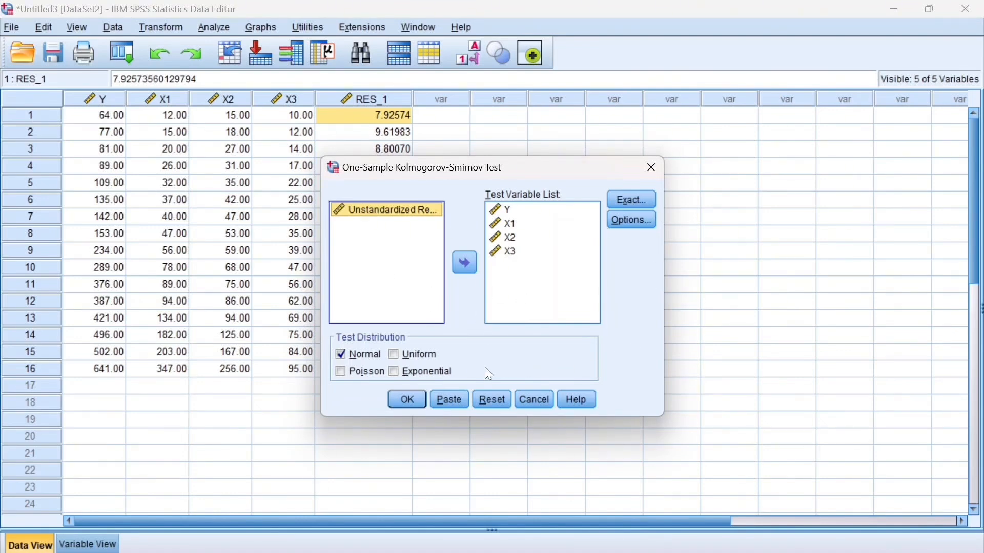
pyautogui.click(491, 398)
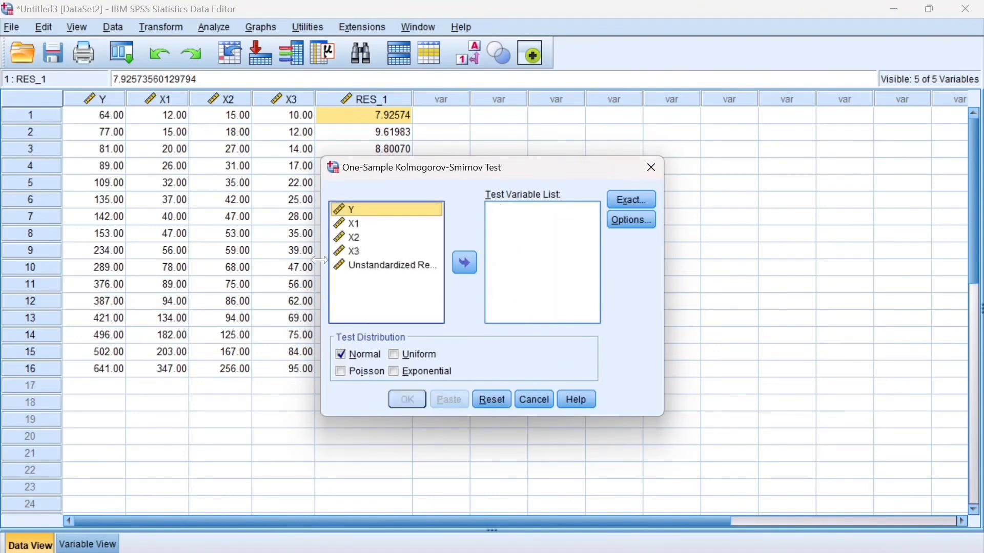
# Run the one-sample Kolmogorov-Smirnov test against the normal distribution on the unstandardized residuals only
pyautogui.click(378, 266)
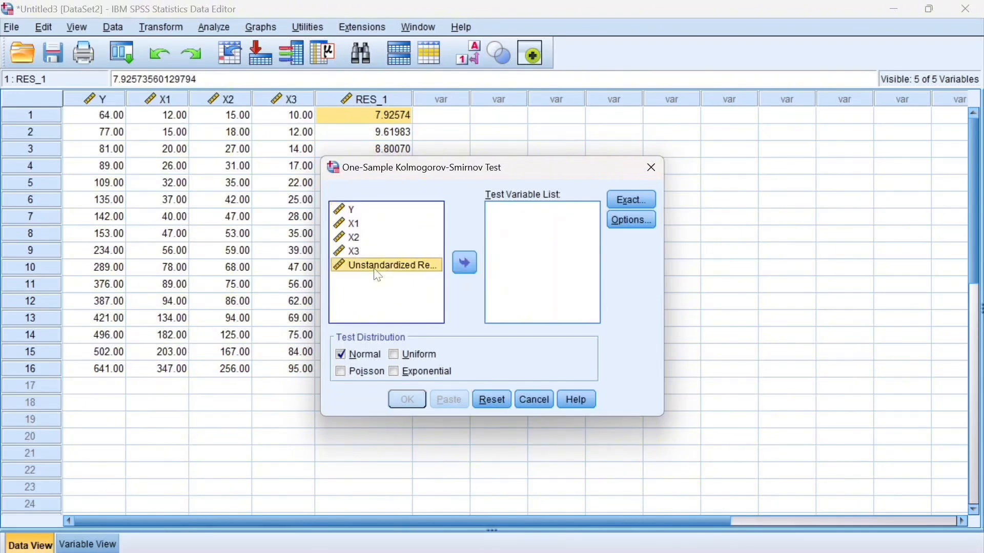
pyautogui.click(462, 264)
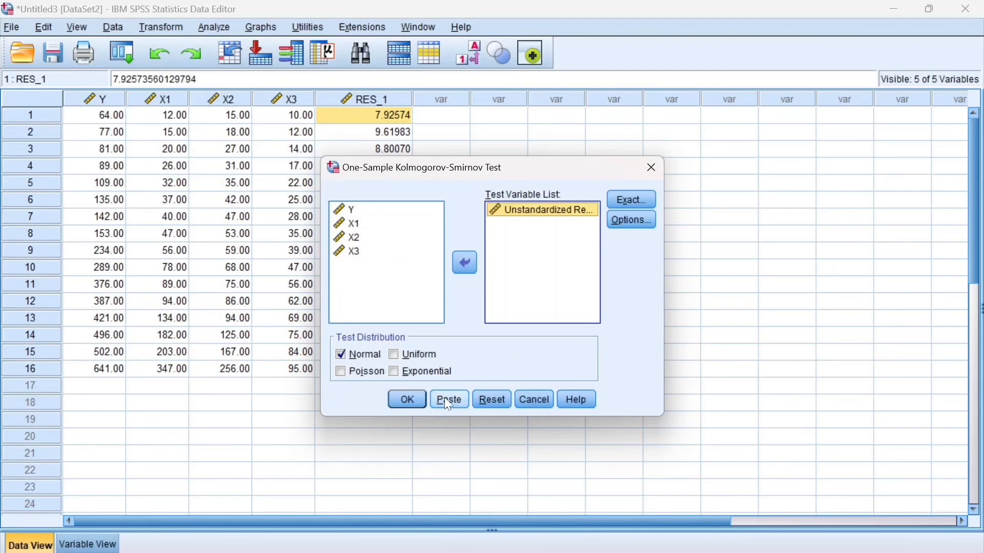
pyautogui.click(406, 399)
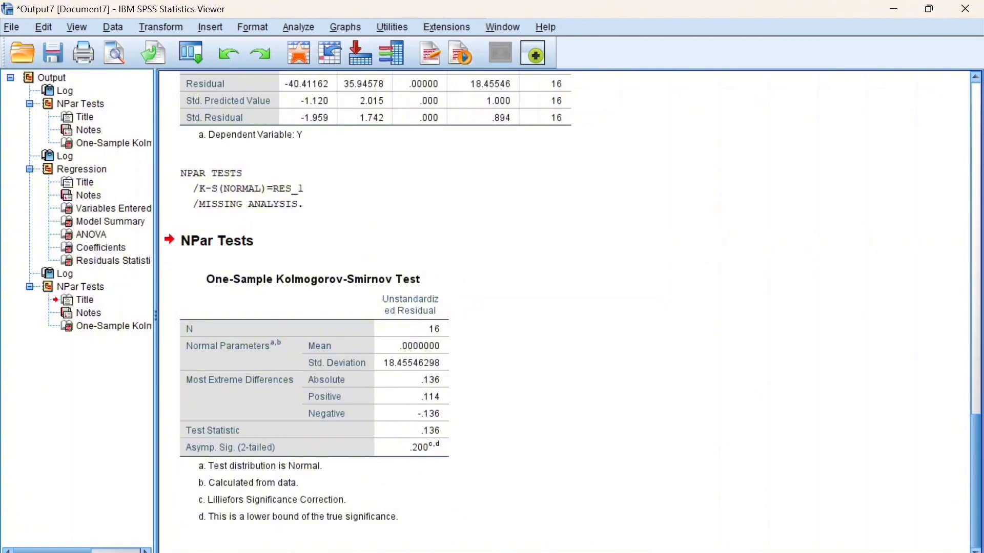
# Read the Word document's basic concepts of multicollinearity and its Tolerance and VIF test criteria
pyautogui.moveTo(661, 552)
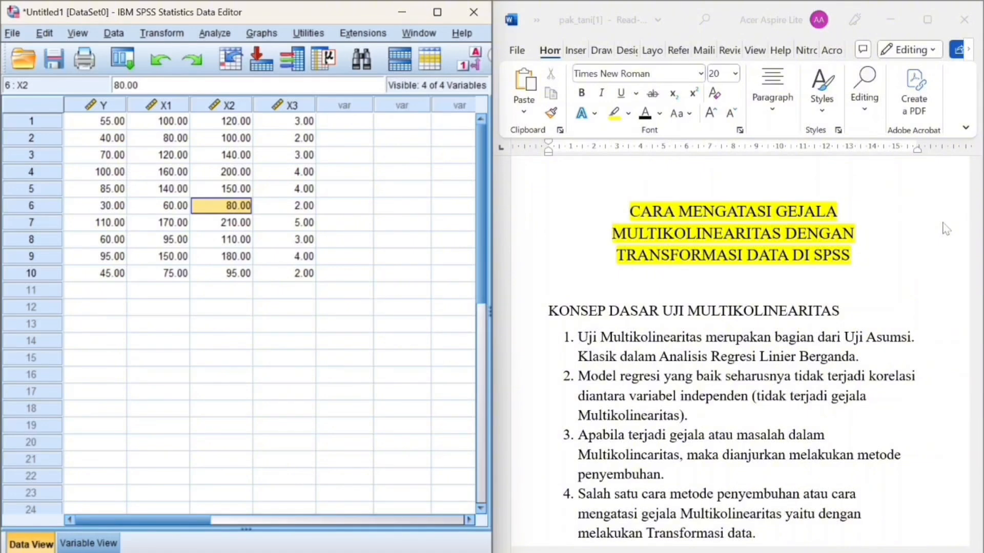
pyautogui.scroll(-2, 867, 317)
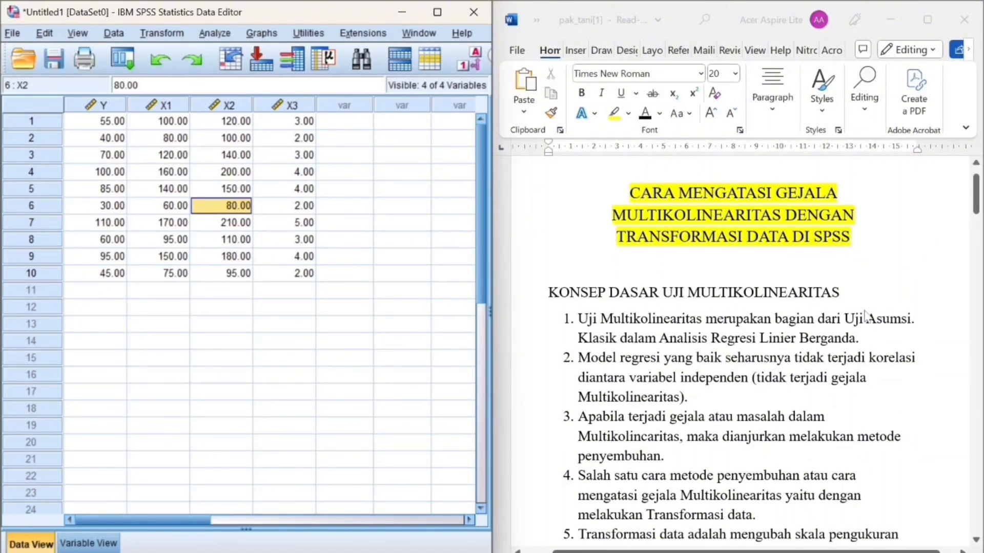
pyautogui.scroll(-1, 868, 317)
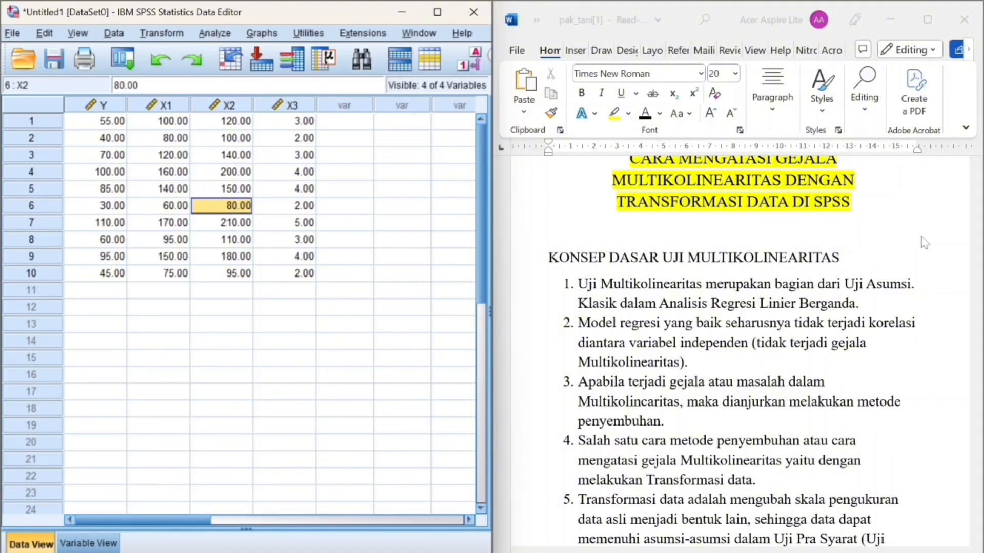
pyautogui.scroll(-3, 925, 242)
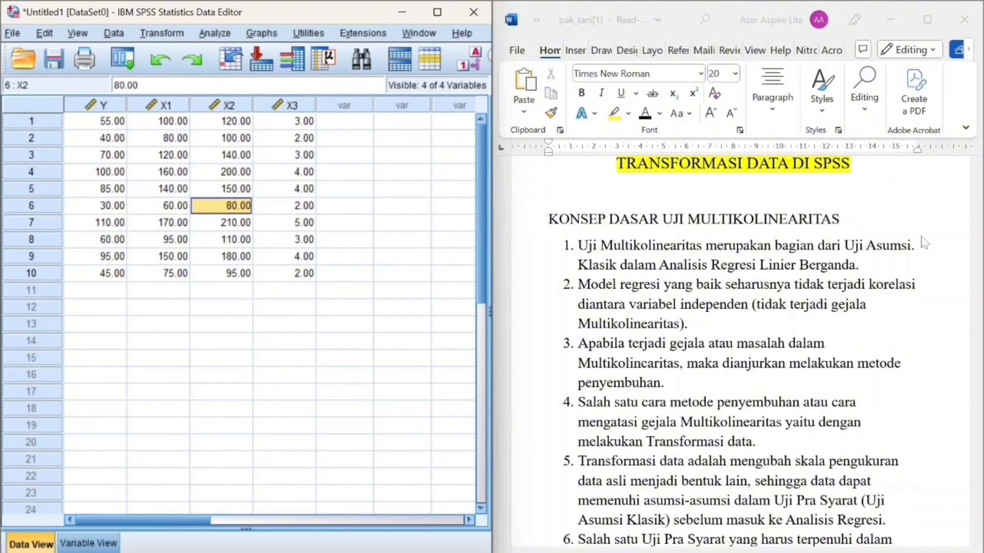
pyautogui.scroll(-3, 925, 242)
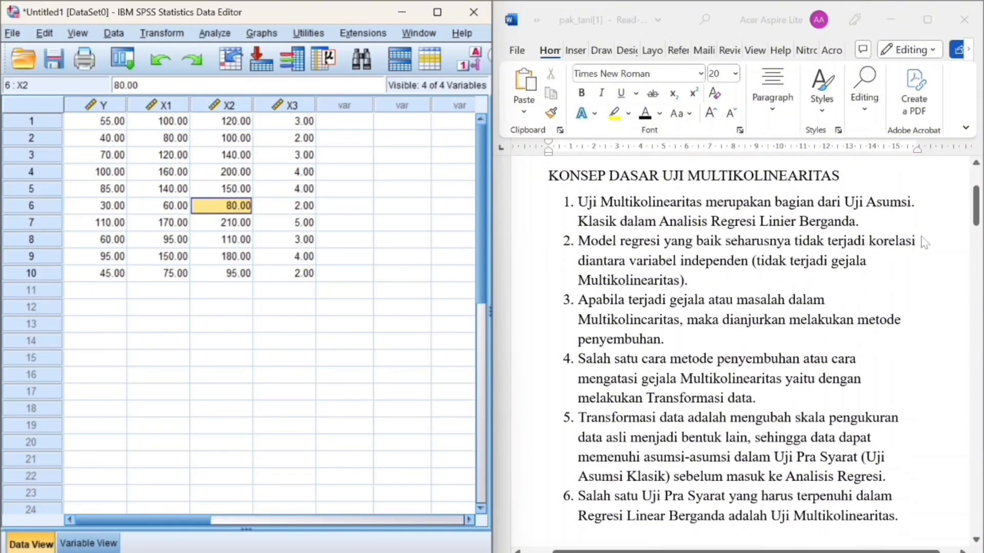
pyautogui.scroll(-1, 925, 242)
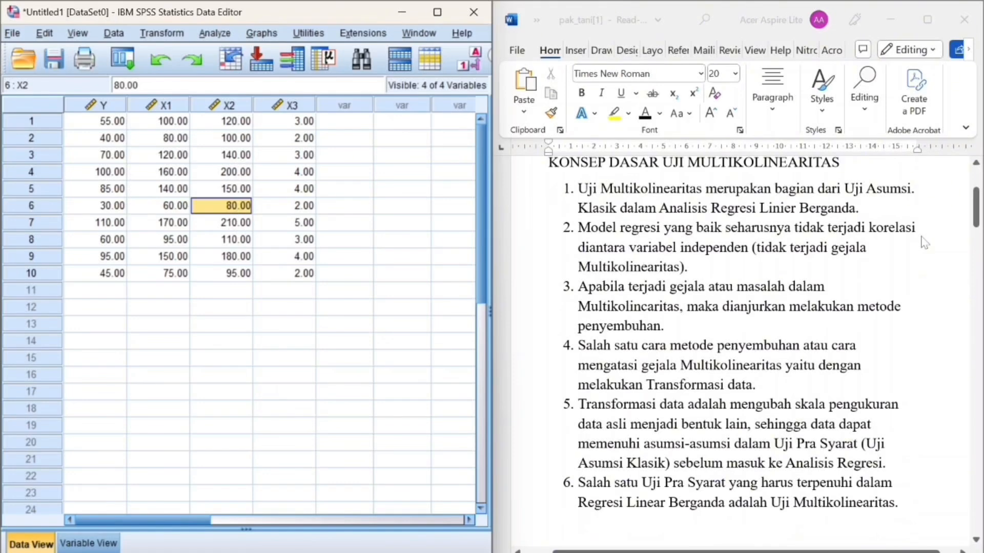
pyautogui.scroll(-3, 925, 242)
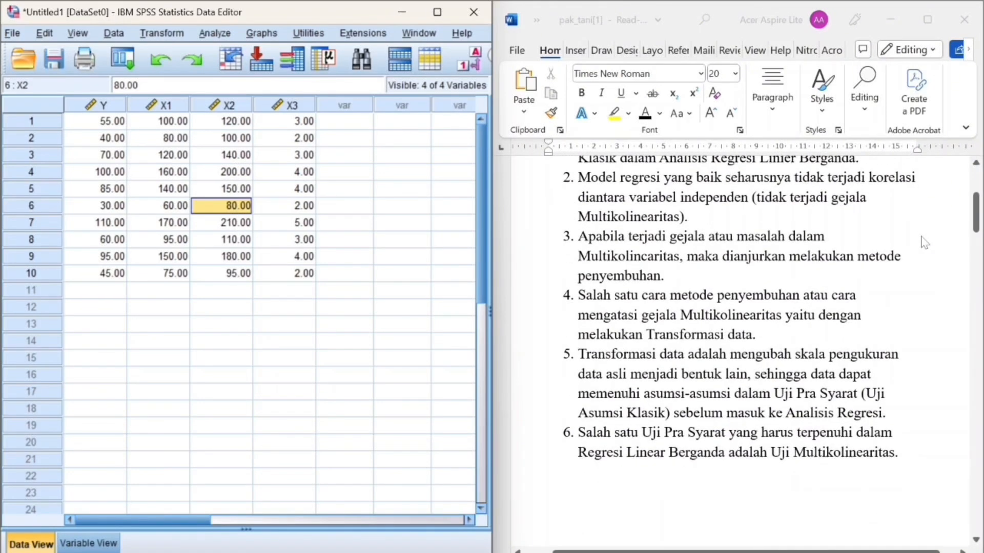
pyautogui.scroll(-1, 924, 242)
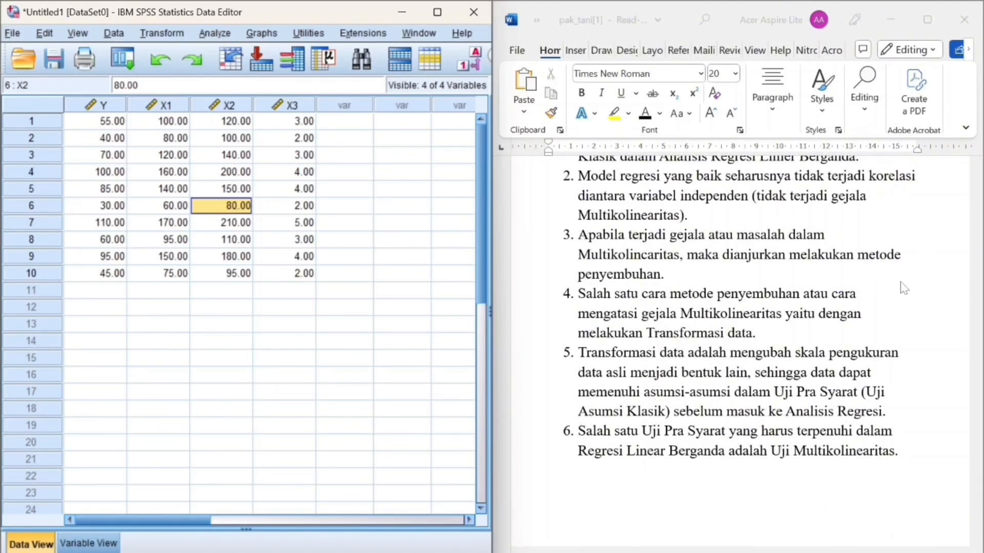
pyautogui.scroll(-3, 904, 289)
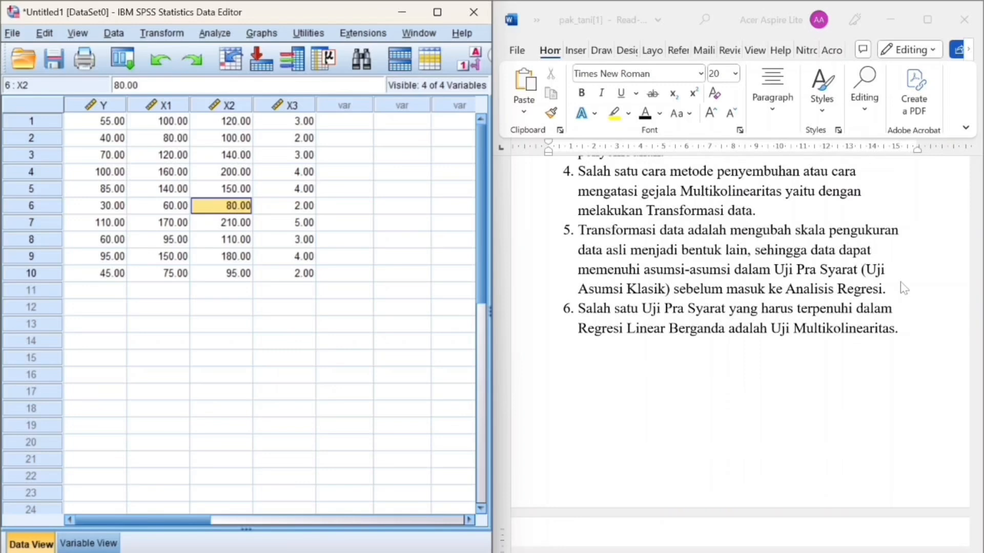
pyautogui.scroll(-5, 903, 288)
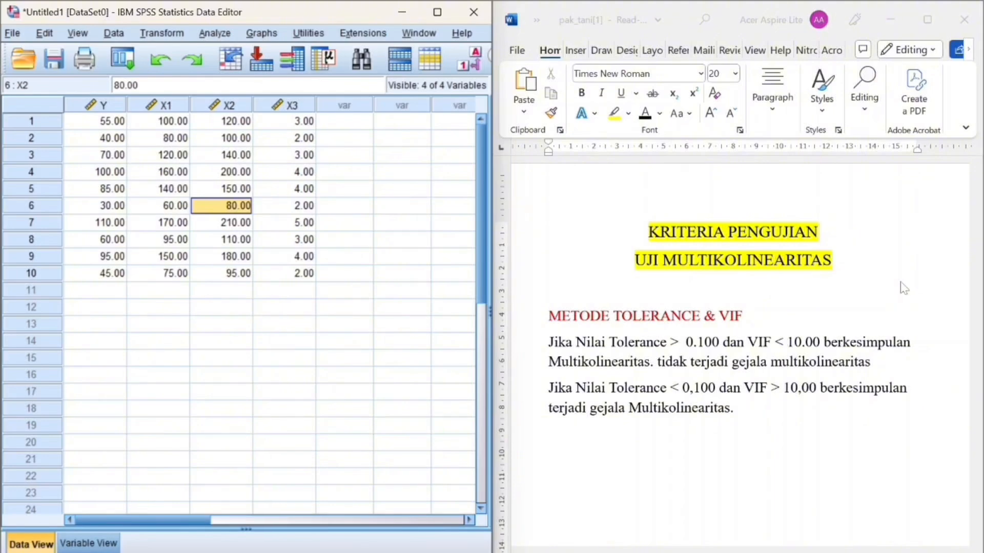
# Maximize the Untitled1 data set and set up a linear regression with dependent Y and independents X1, X2 and X3
pyautogui.click(445, 4)
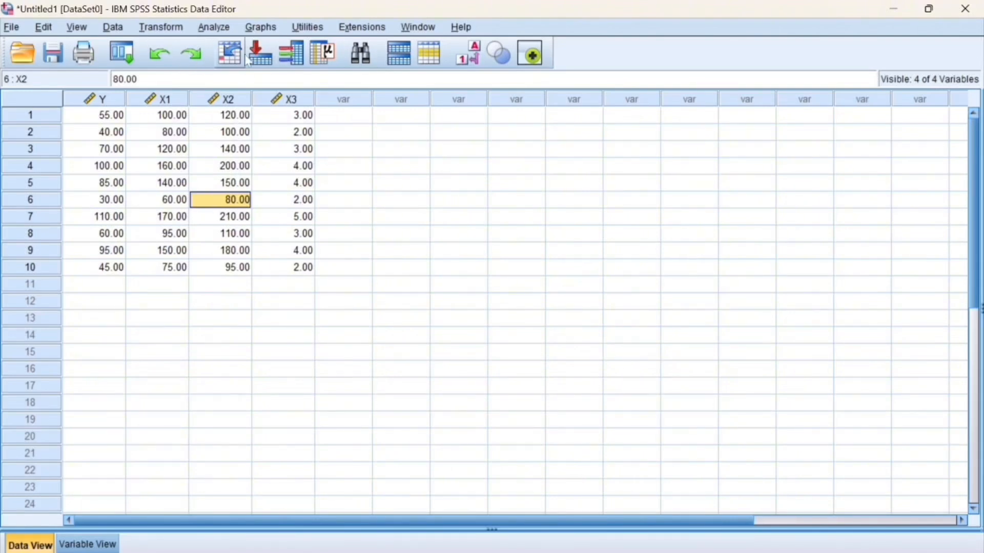
pyautogui.click(222, 30)
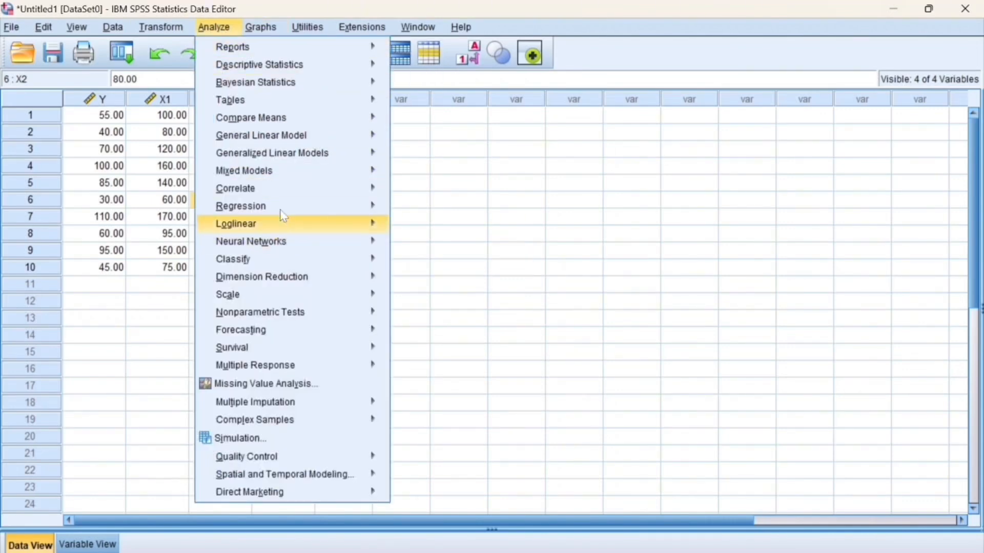
pyautogui.moveTo(279, 206)
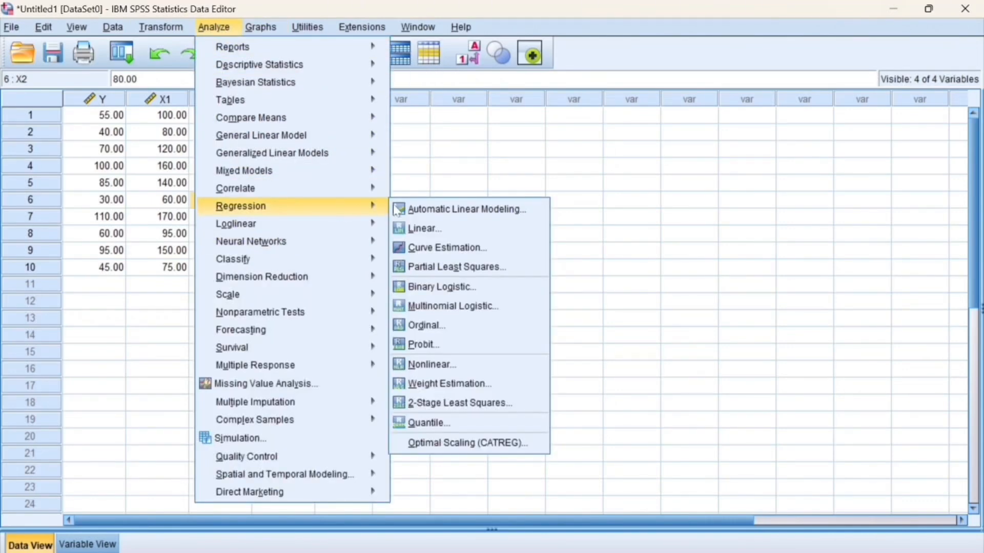
pyautogui.click(435, 229)
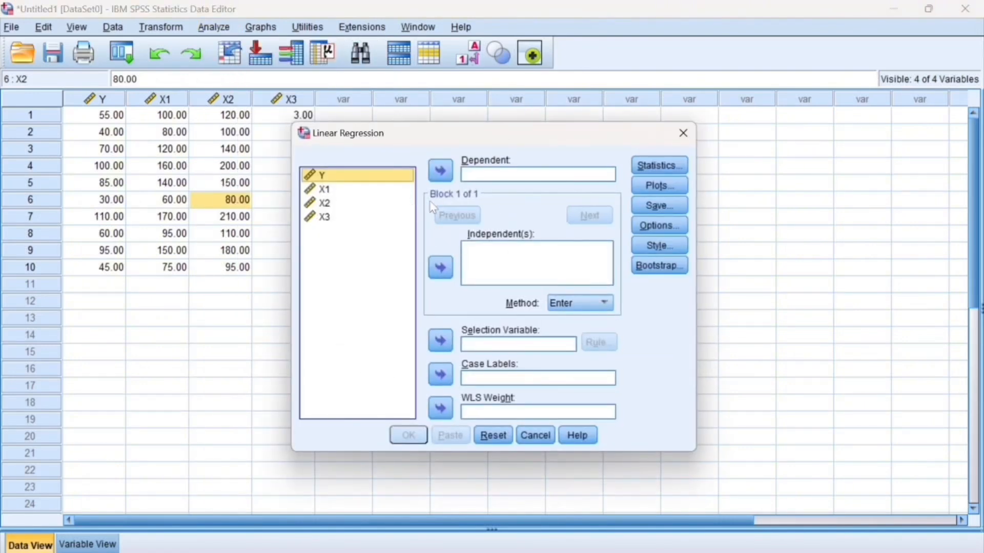
pyautogui.click(441, 172)
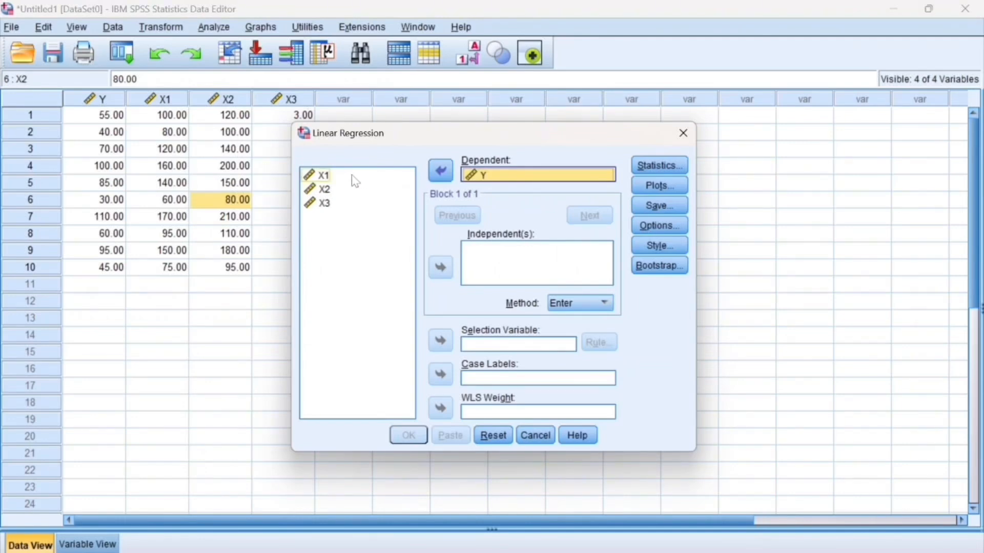
pyautogui.click(352, 176)
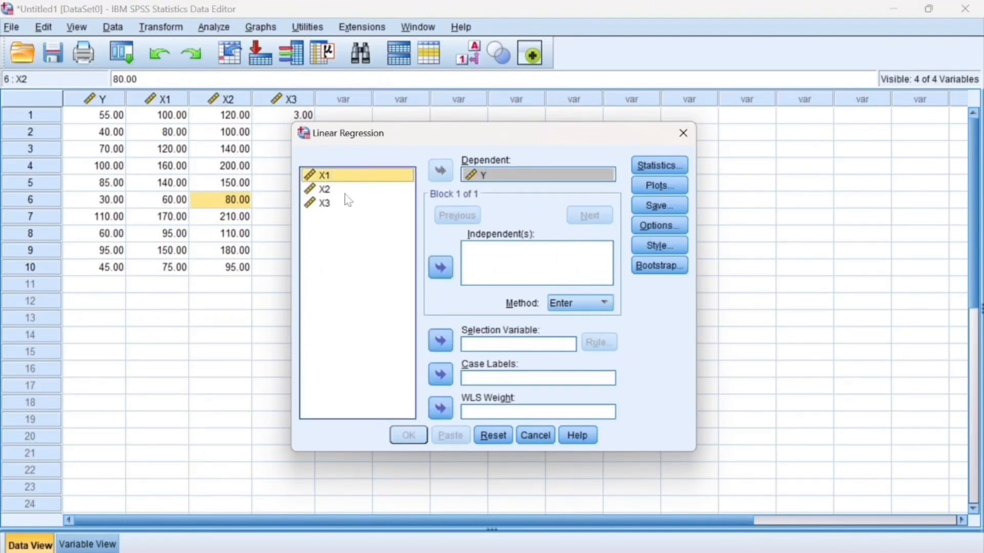
pyautogui.keyDown('shift'); pyautogui.click(346, 192); pyautogui.keyUp('shift')
pyautogui.keyDown('shift'); pyautogui.click(344, 203); pyautogui.keyUp('shift')
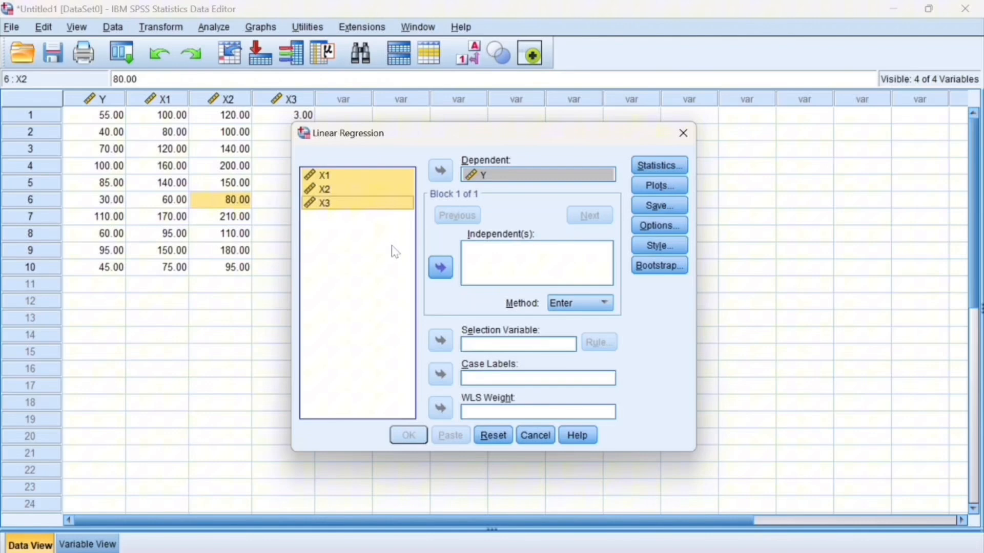
pyautogui.click(433, 268)
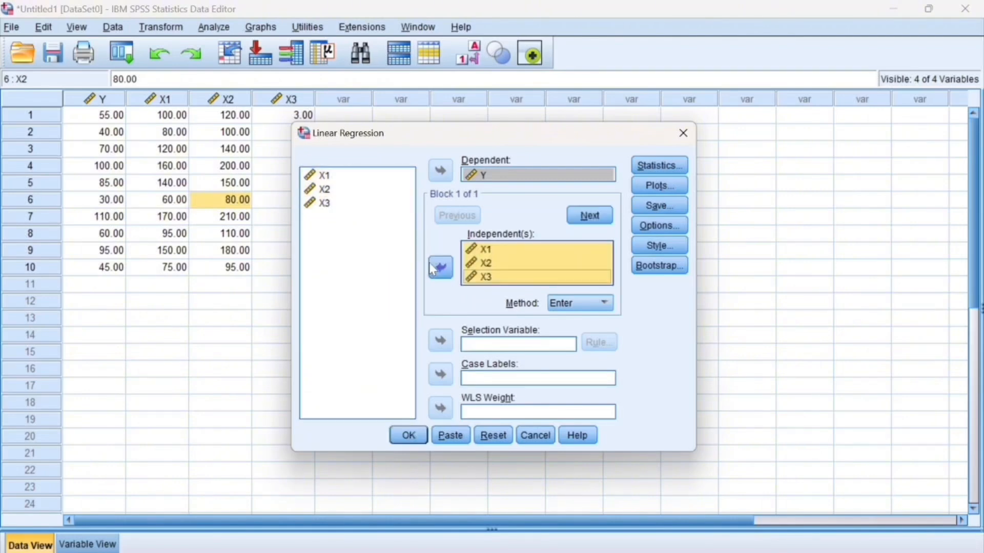
# Run the regression with only collinearity diagnostics requested, excluding estimates and model fit, and examine the Tolerance and VIF values
pyautogui.click(679, 165)
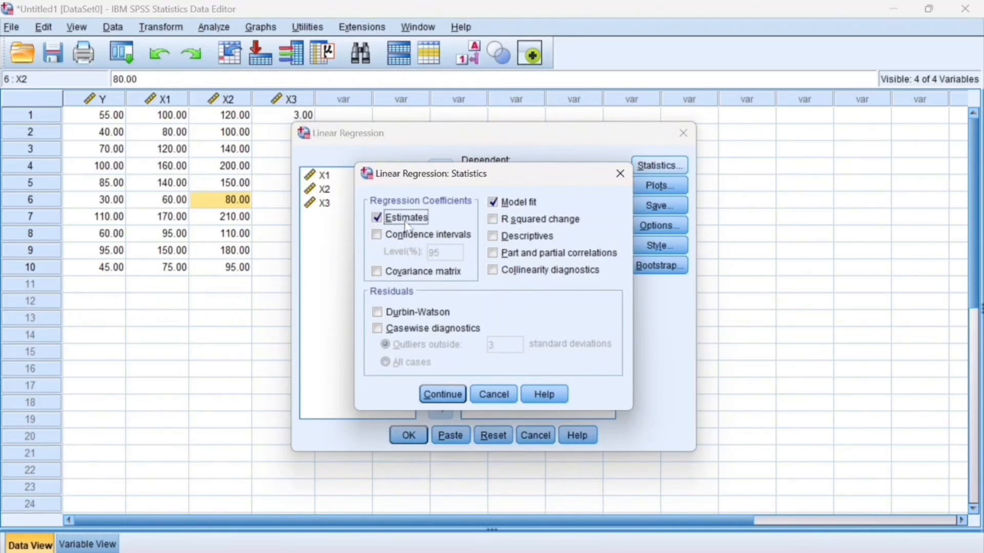
pyautogui.click(377, 218)
pyautogui.click(499, 206)
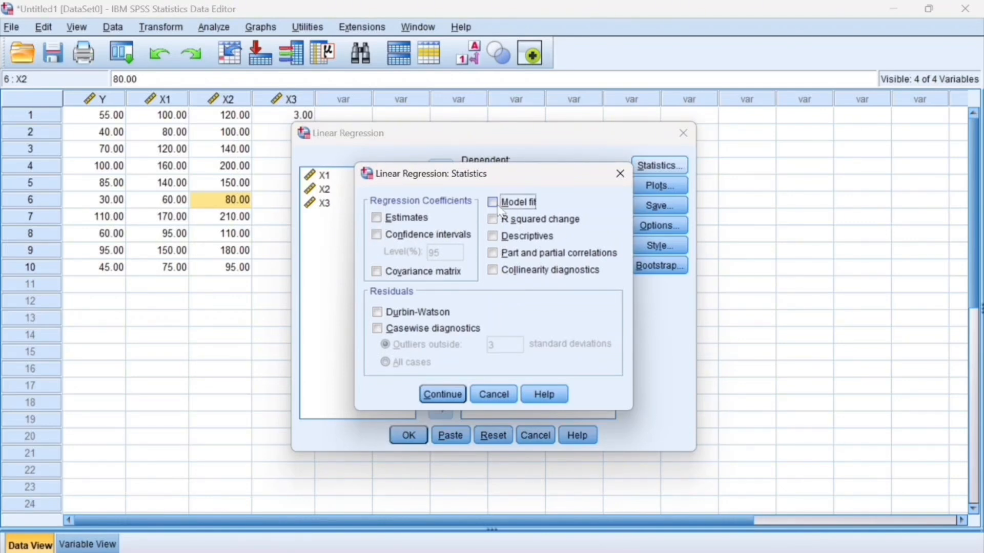
pyautogui.click(494, 271)
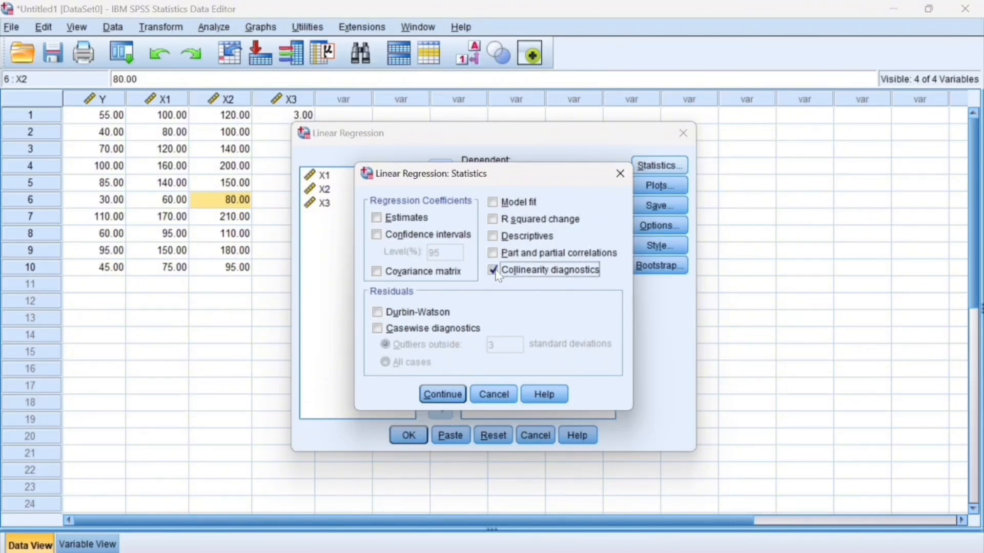
pyautogui.click(440, 399)
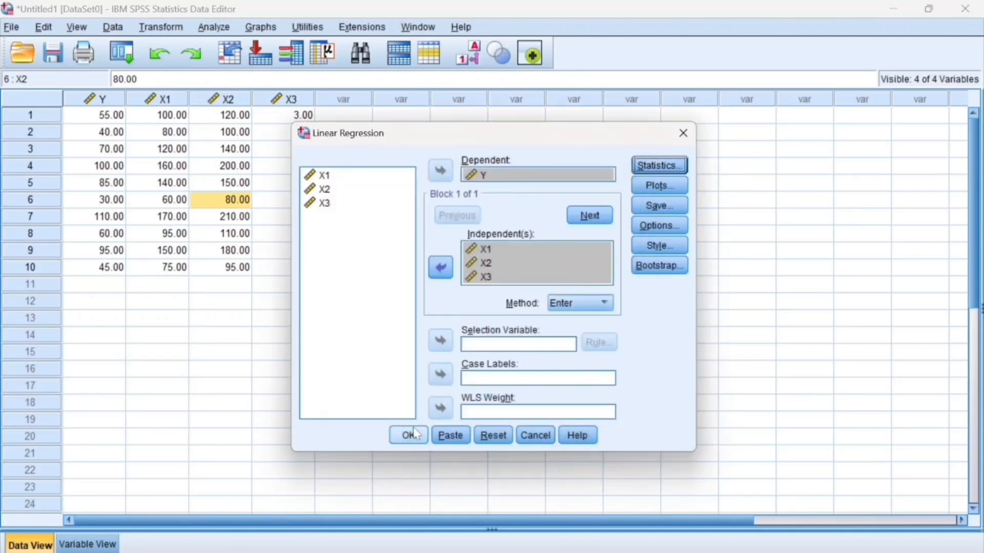
pyautogui.click(415, 434)
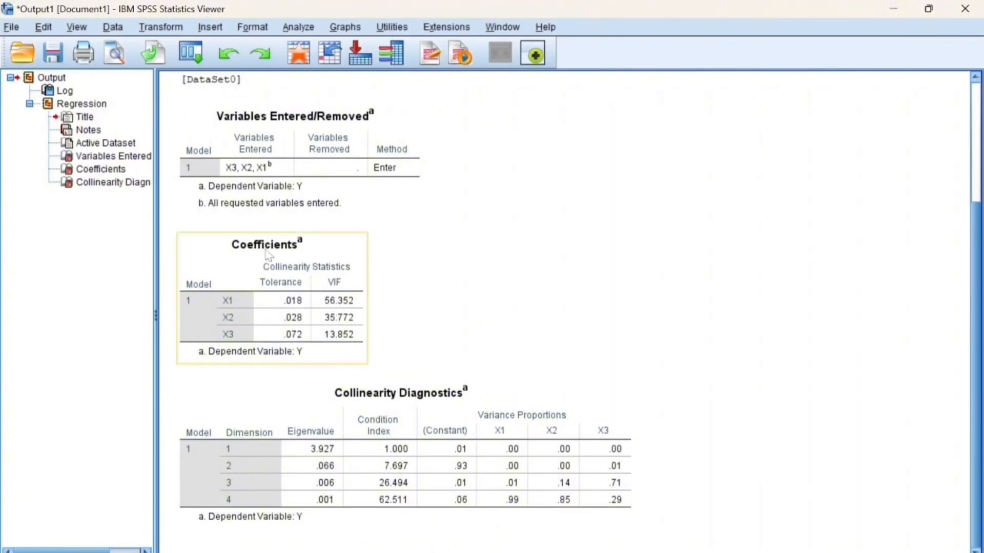
pyautogui.scroll(3, 356, 255)
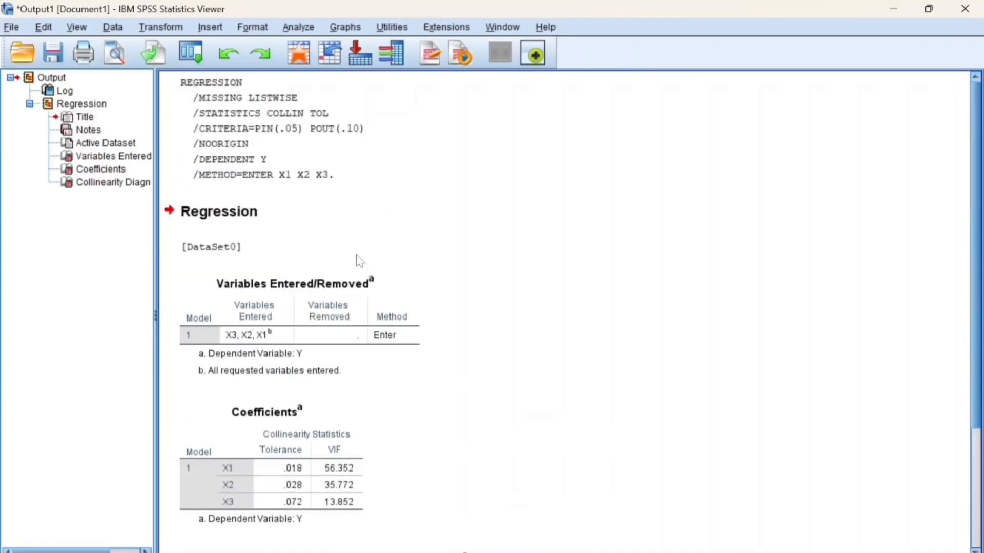
pyautogui.scroll(-3, 356, 256)
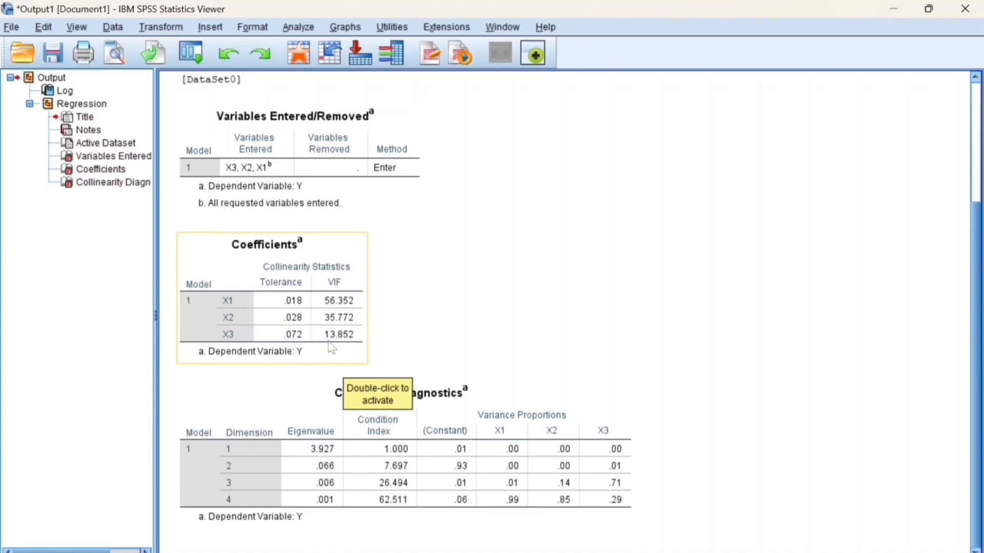
# Return to the Untitled1 data set and start a Compute Variable transformation with SQRT_Y as the target variable
pyautogui.click(344, 221)
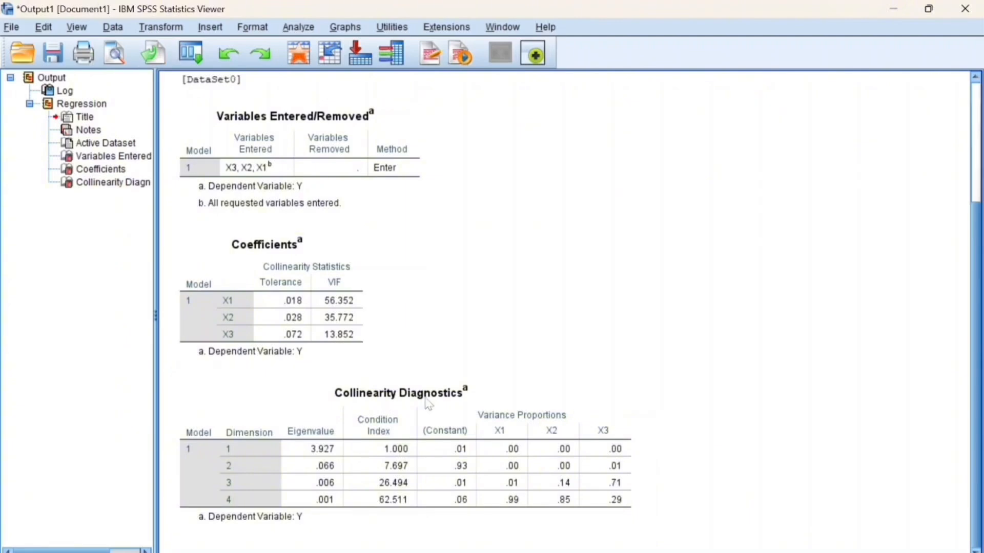
pyautogui.click(550, 510)
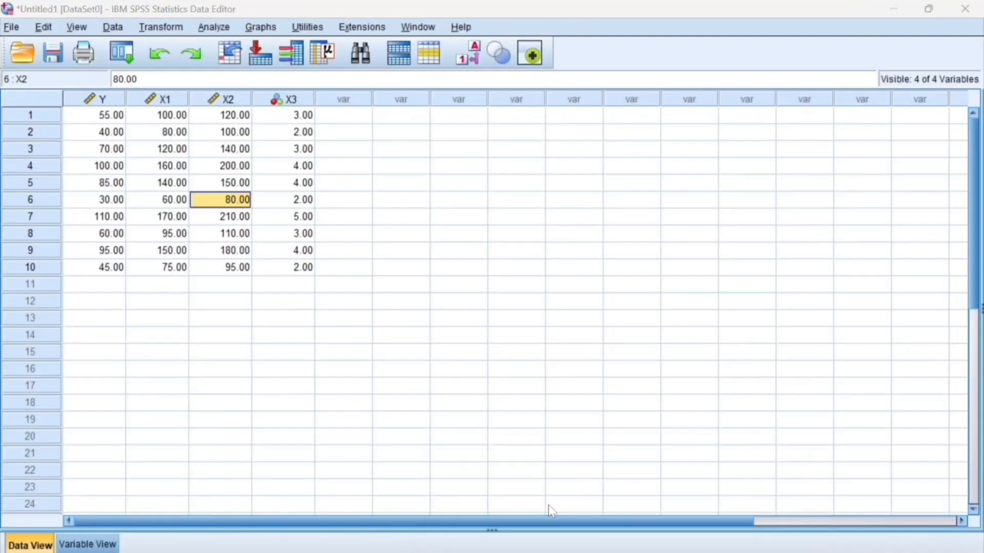
pyautogui.click(166, 31)
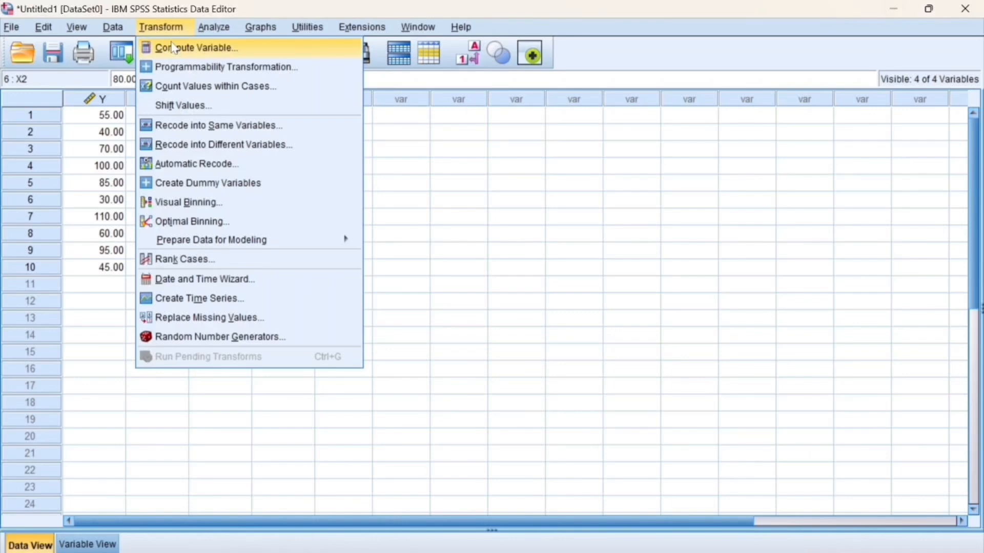
pyautogui.click(174, 47)
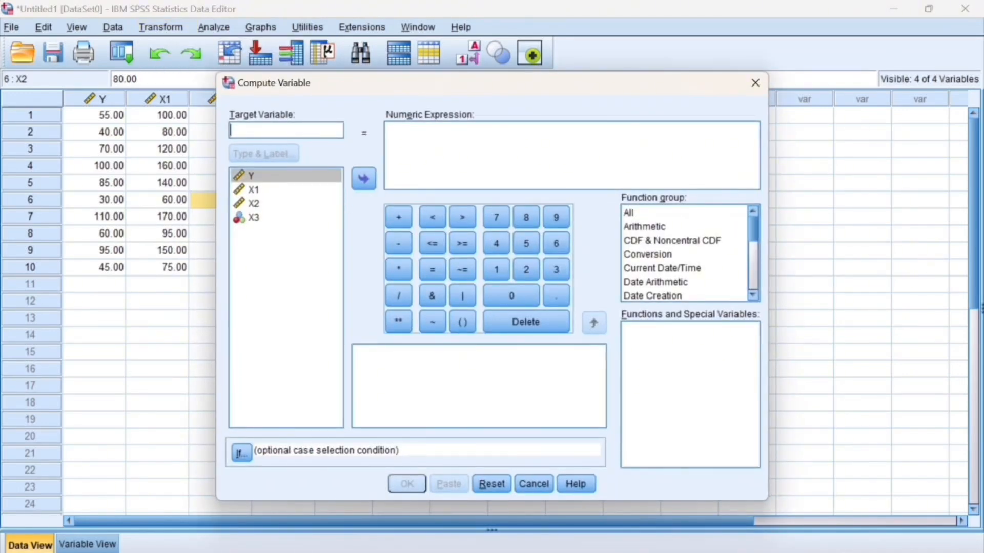
pyautogui.write('s')
pyautogui.press('BackSpace')
pyautogui.write('SQRT')
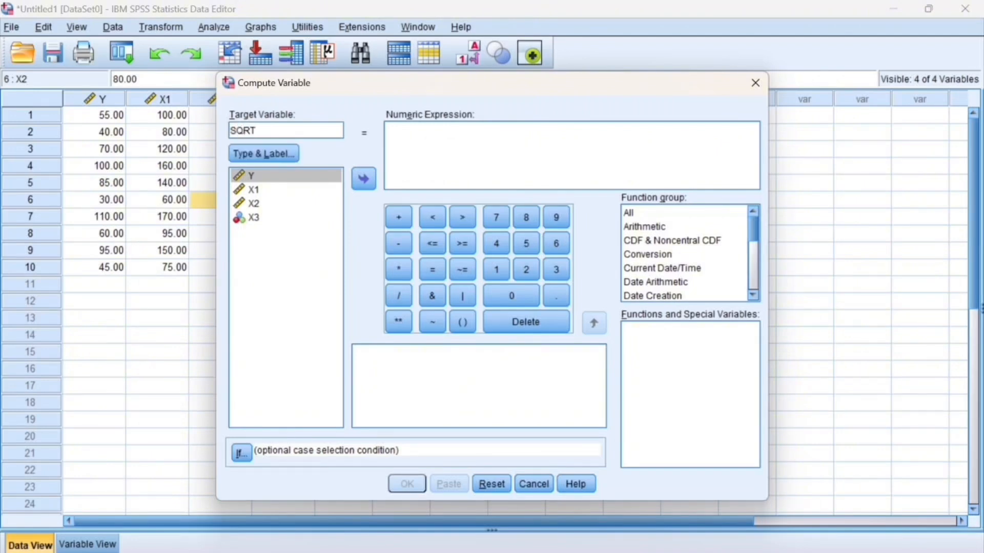
pyautogui.write('_Y')
# Define the numeric expression as SQRT(Y) using the arithmetic Sqrt function and compute the variable
pyautogui.click(663, 229)
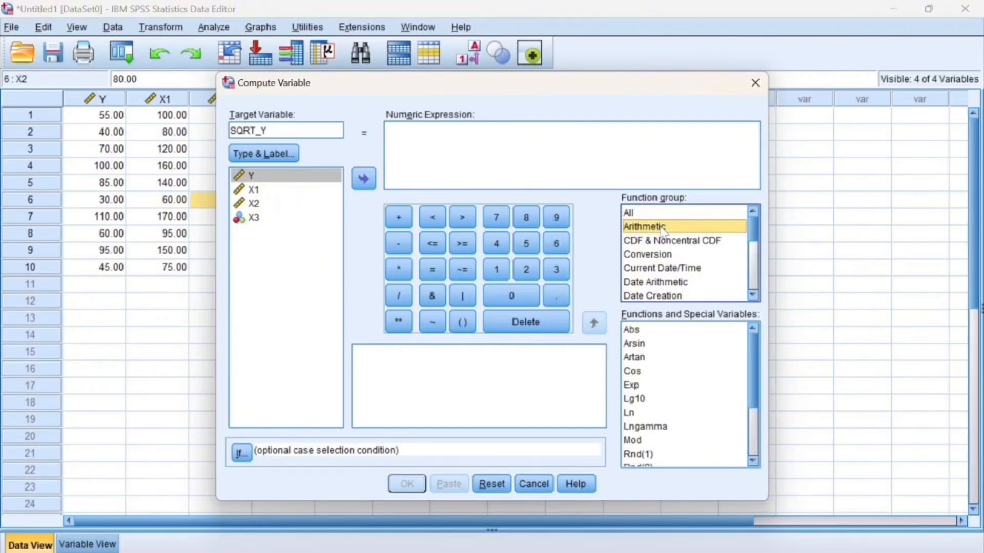
pyautogui.scroll(-3, 700, 431)
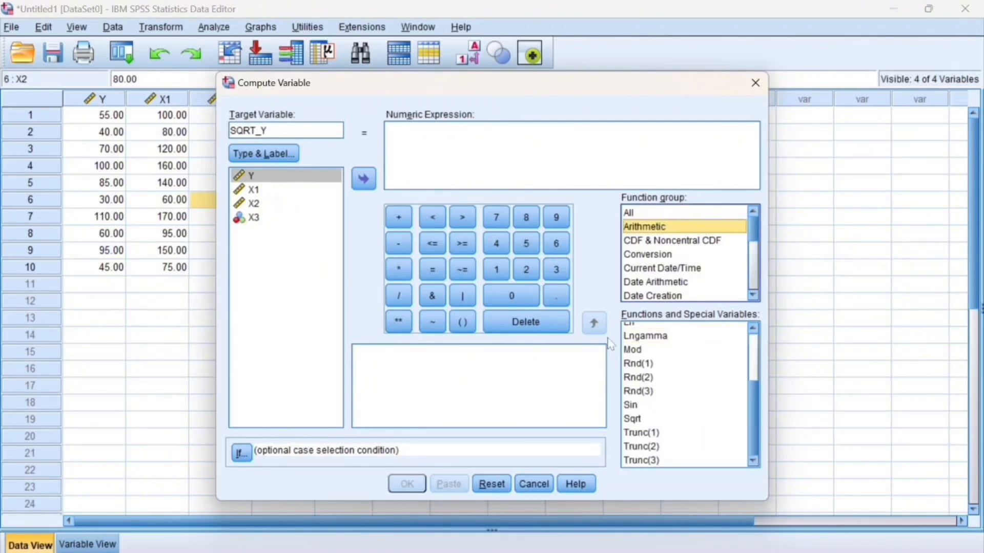
pyautogui.click(650, 419)
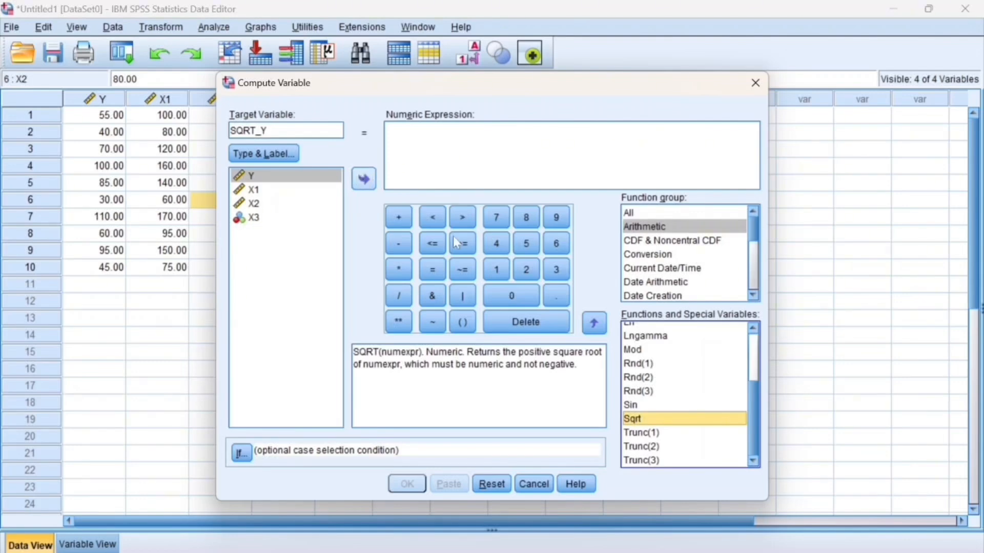
pyautogui.doubleClick(684, 416)
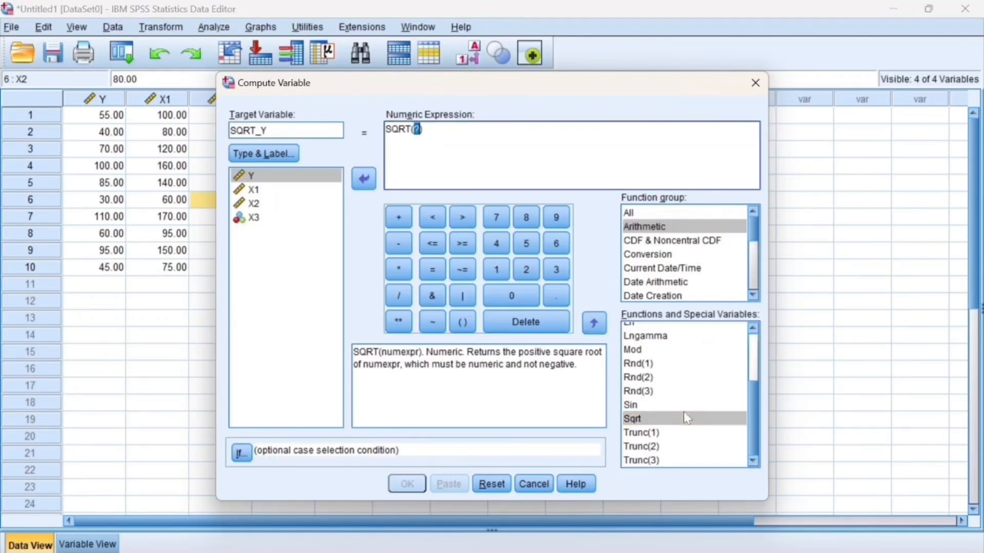
pyautogui.click(325, 178)
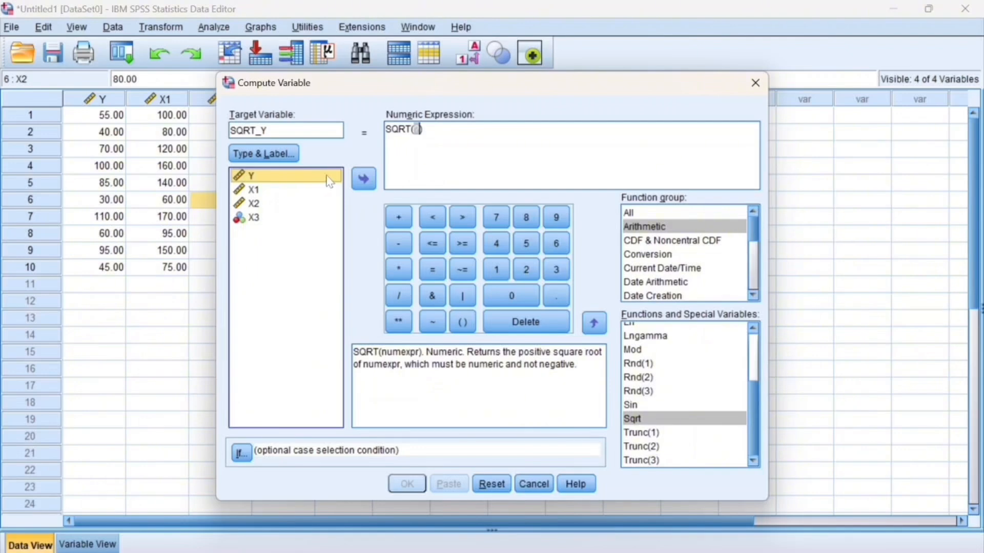
pyautogui.click(362, 179)
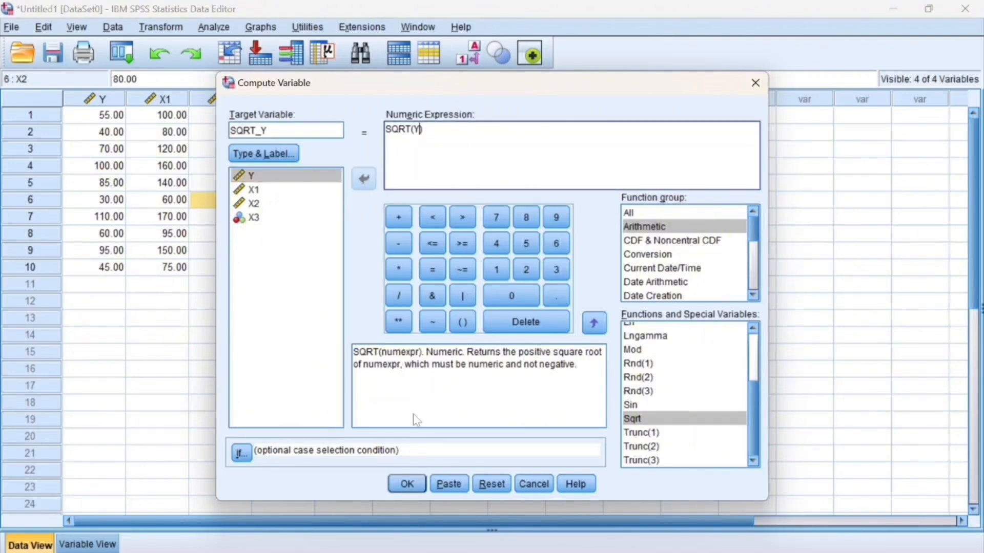
pyautogui.click(399, 489)
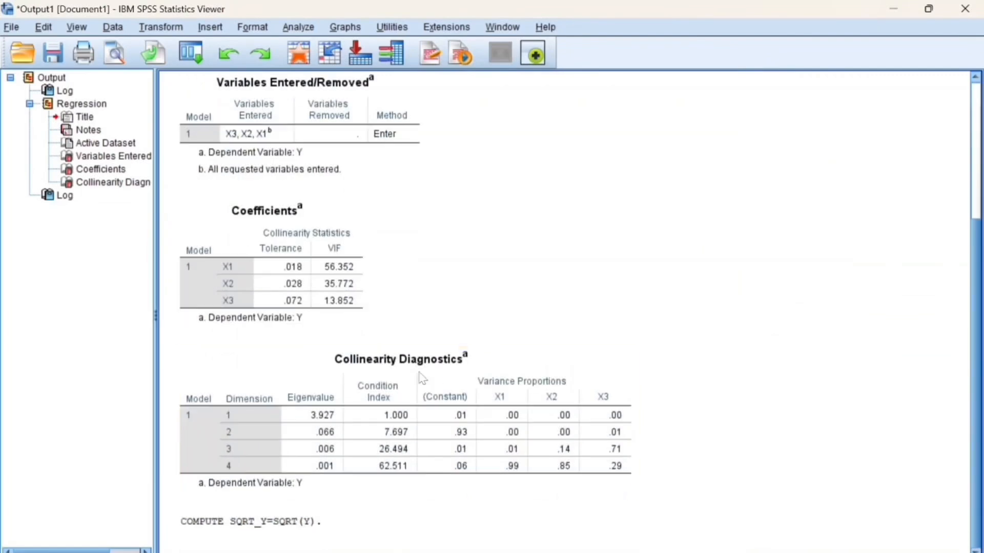
# Compute another new variable in the Untitled1 data set named SQRT_X1 with the expression SQRT(X1)
pyautogui.moveTo(556, 551)
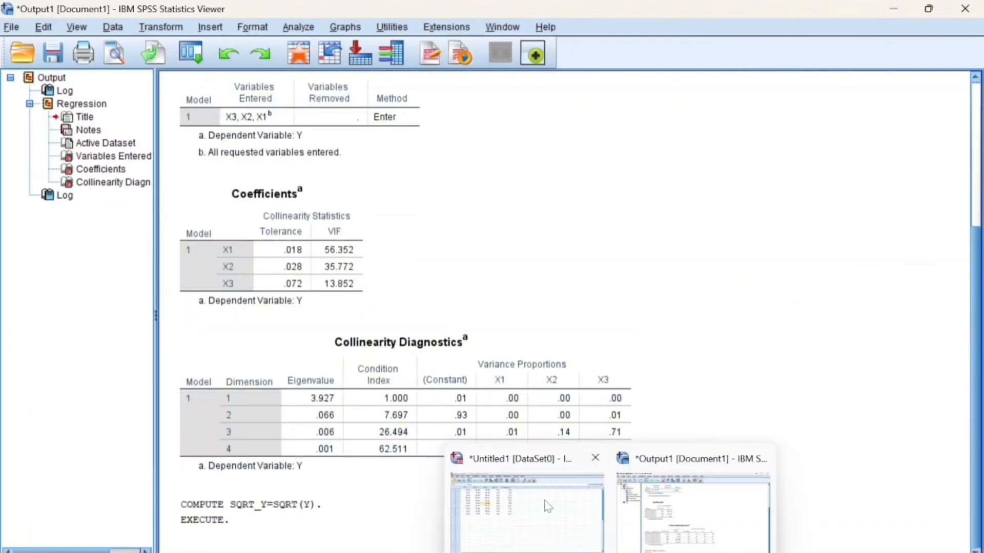
pyautogui.click(528, 502)
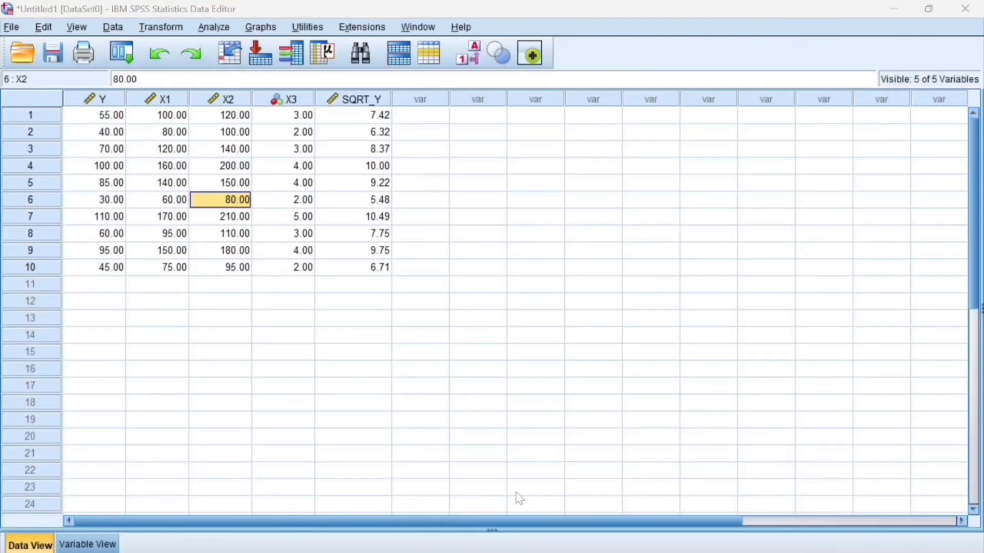
pyautogui.click(179, 28)
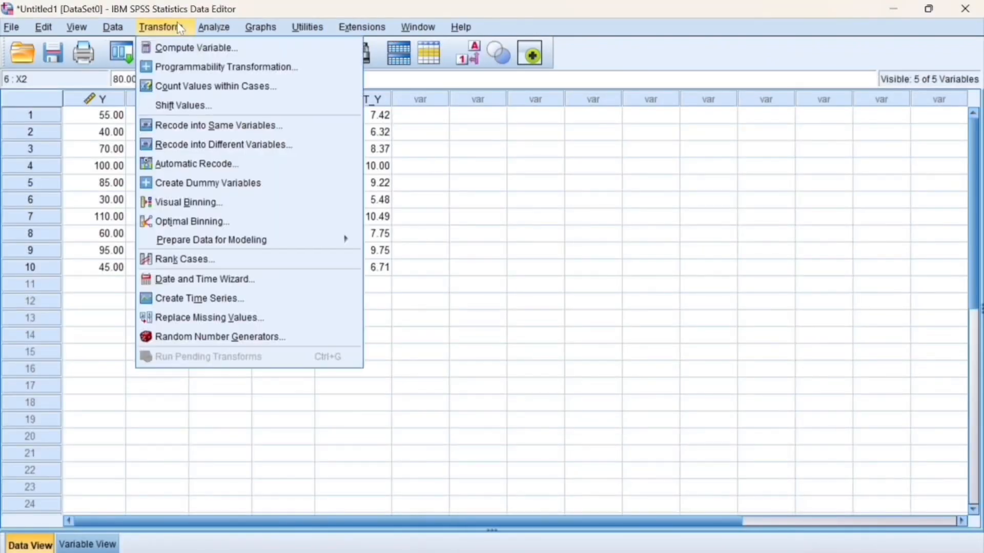
pyautogui.click(191, 48)
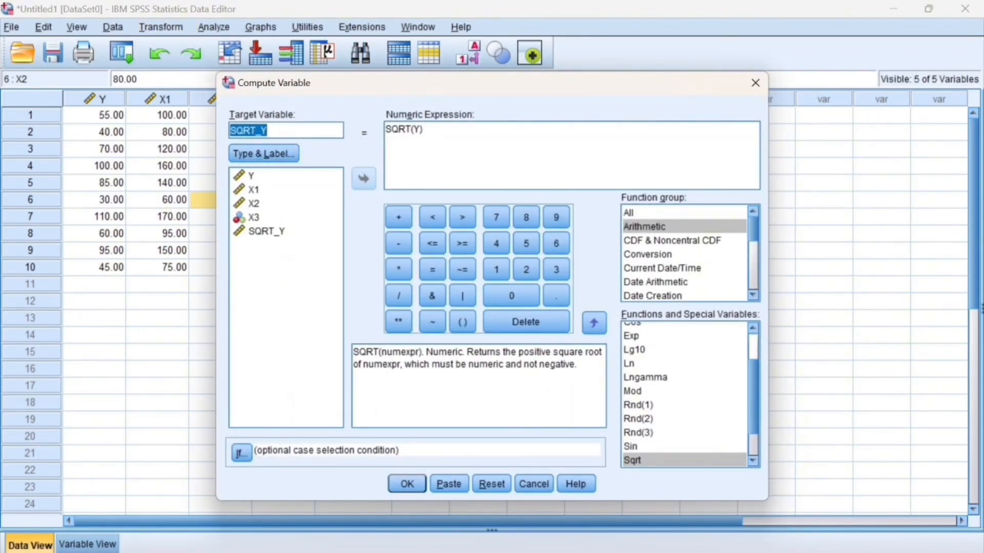
pyautogui.click(267, 130)
pyautogui.press('BackSpace')
pyautogui.write('X1')
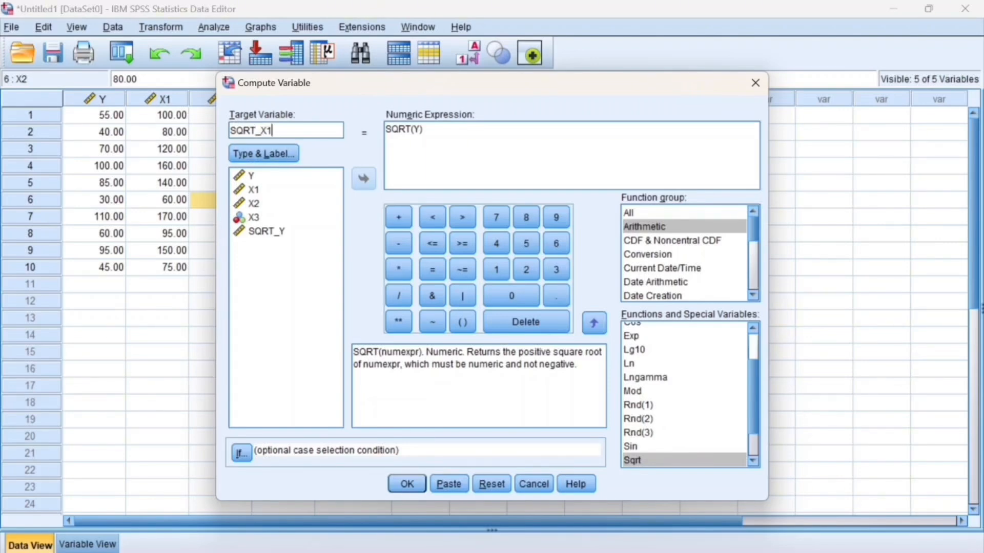
pyautogui.click(420, 129)
pyautogui.press('BackSpace')
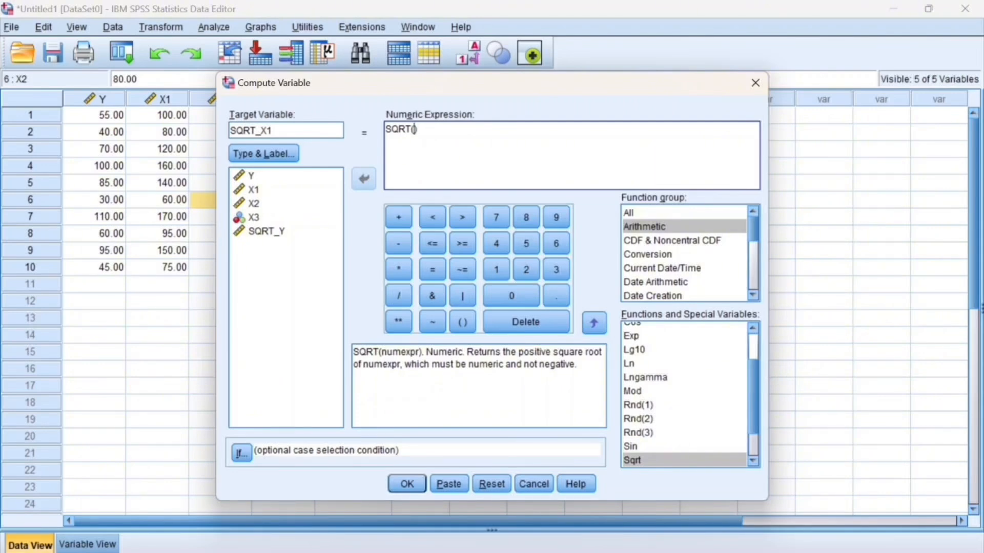
pyautogui.write('X1')
pyautogui.click(406, 484)
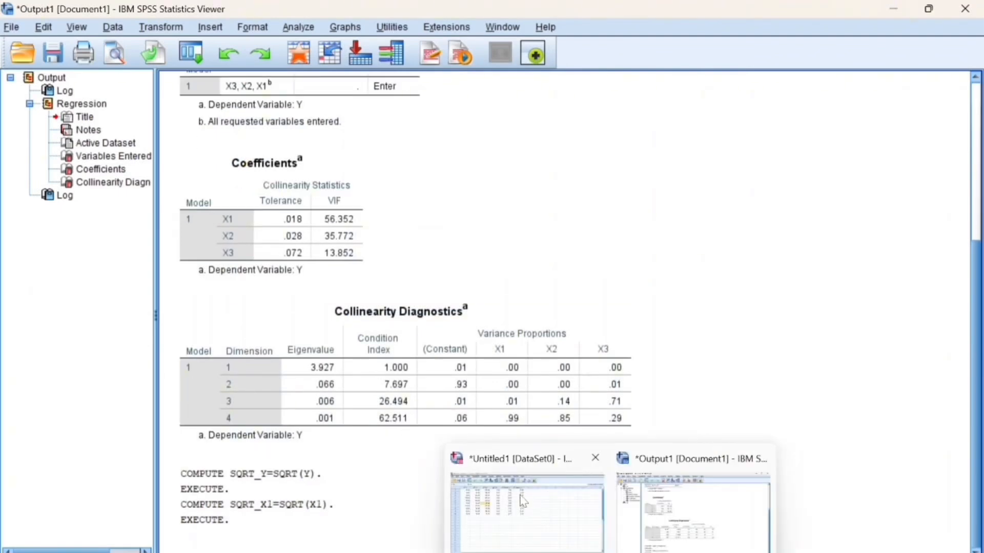
# Compute the square root of X2 in the Untitled1 data set as a new variable named SQRT_X2
pyautogui.click(520, 501)
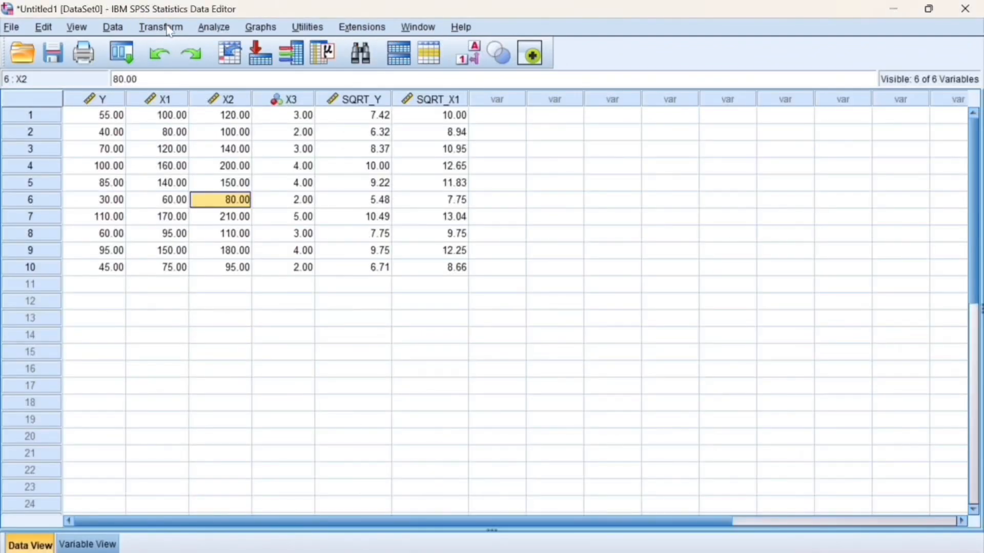
pyautogui.click(169, 28)
pyautogui.click(164, 45)
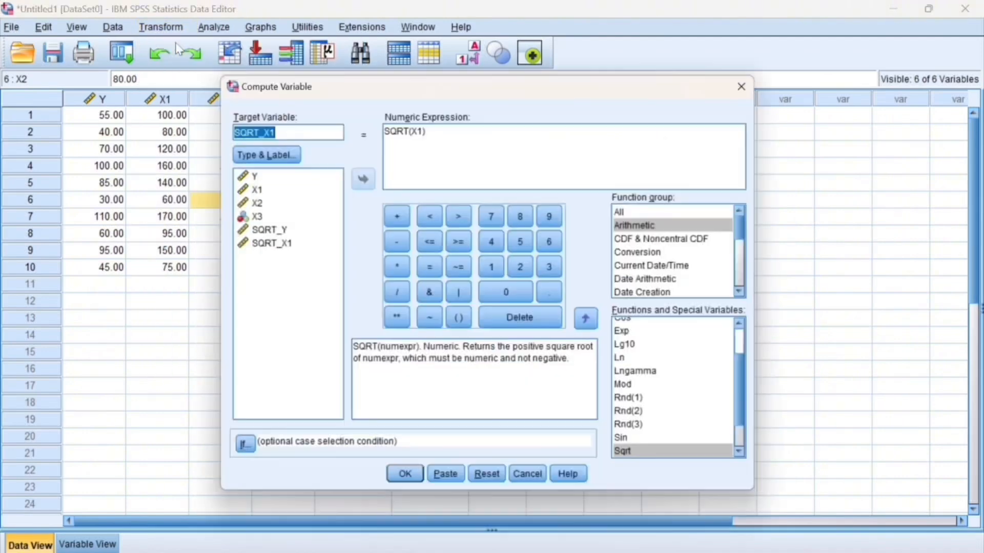
pyautogui.click(272, 130)
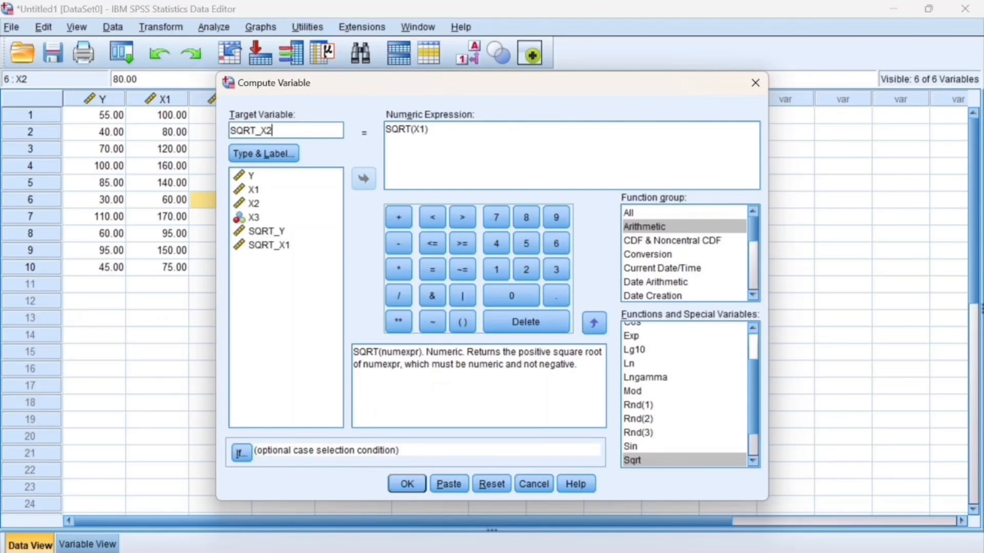
pyautogui.click(425, 129)
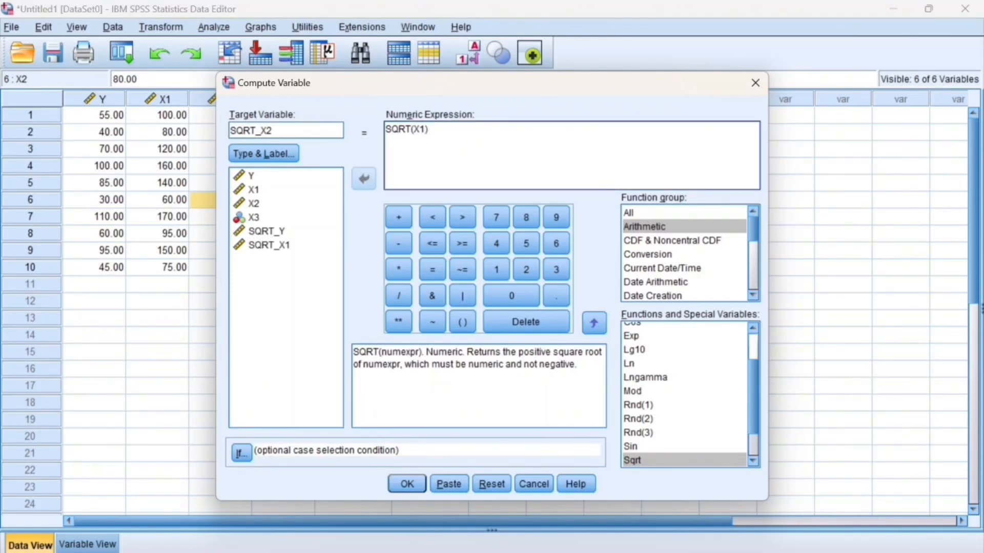
pyautogui.click(406, 485)
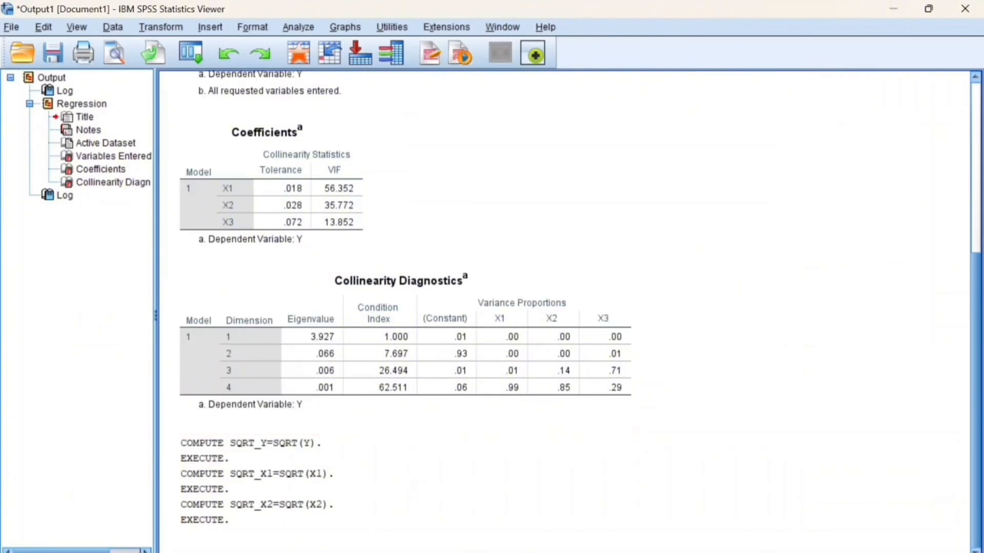
# Compute a new variable SQRT_X3 in the Untitled1 data set from the expression SQRT(X3)
pyautogui.click(528, 505)
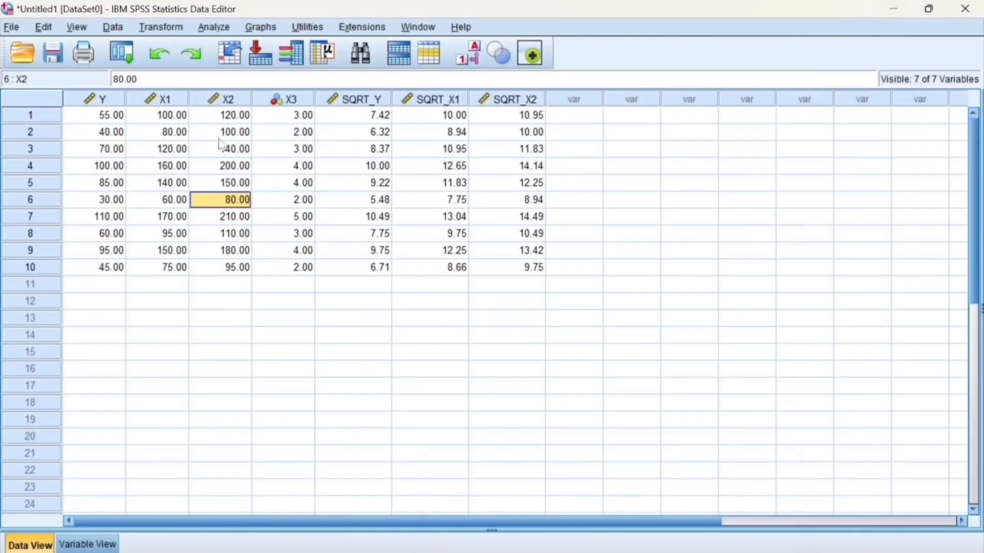
pyautogui.click(169, 26)
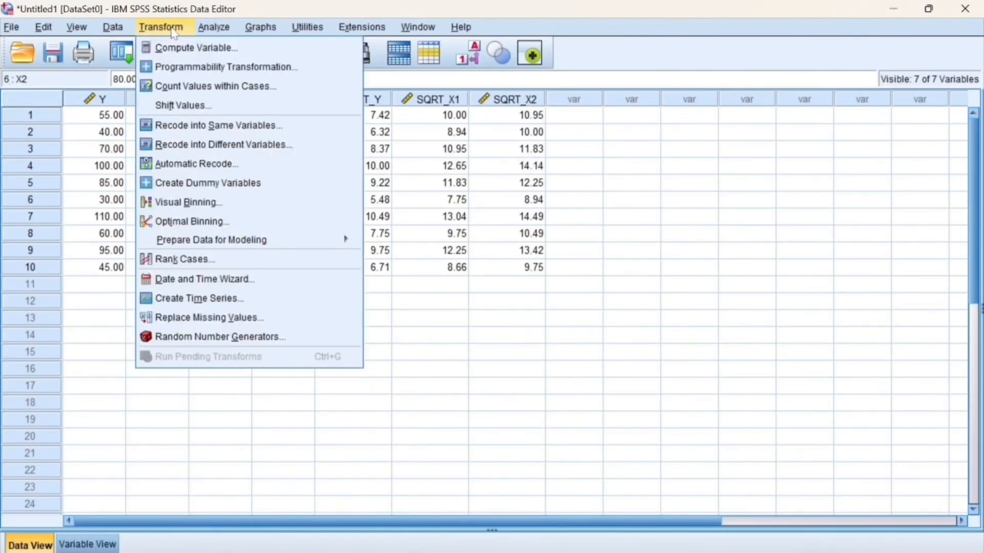
pyautogui.click(189, 50)
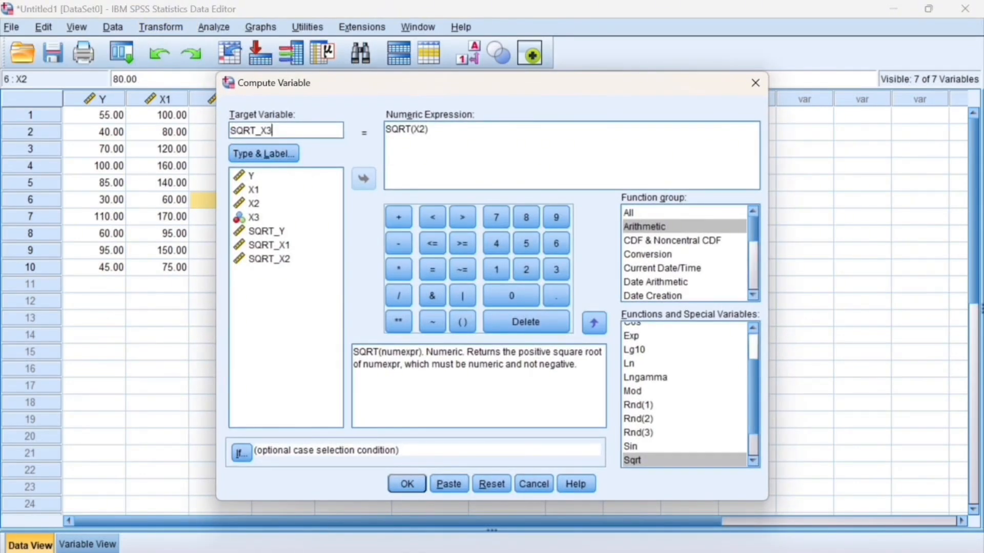
pyautogui.click(425, 129)
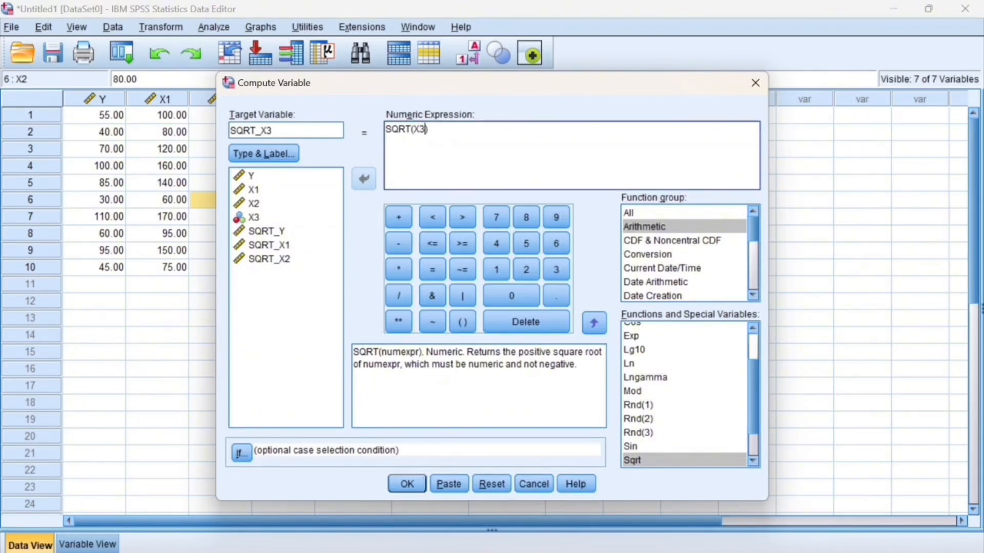
pyautogui.click(407, 484)
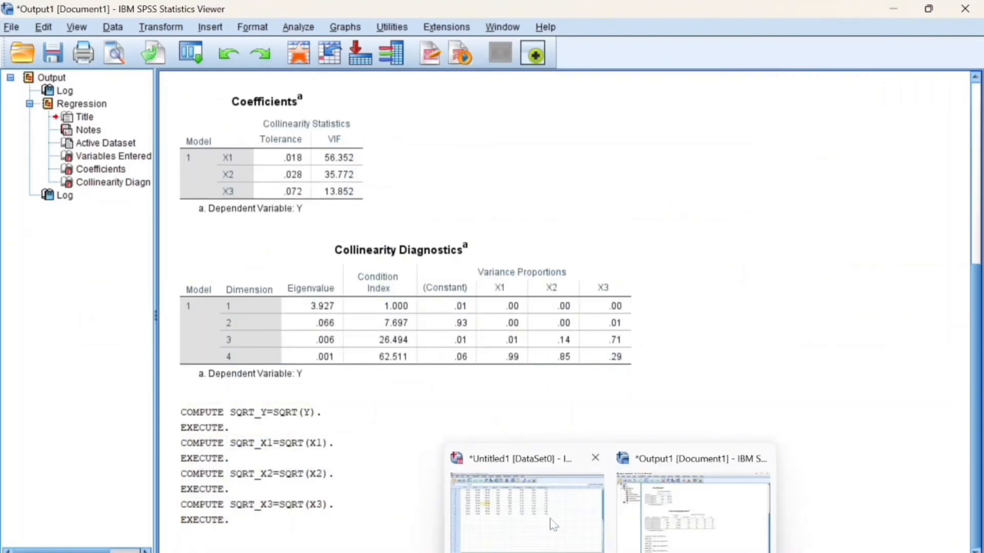
# Clear the previous Linear Regression settings for the Untitled1 data set and assign SQRT_Y as the dependent variable
pyautogui.click(551, 524)
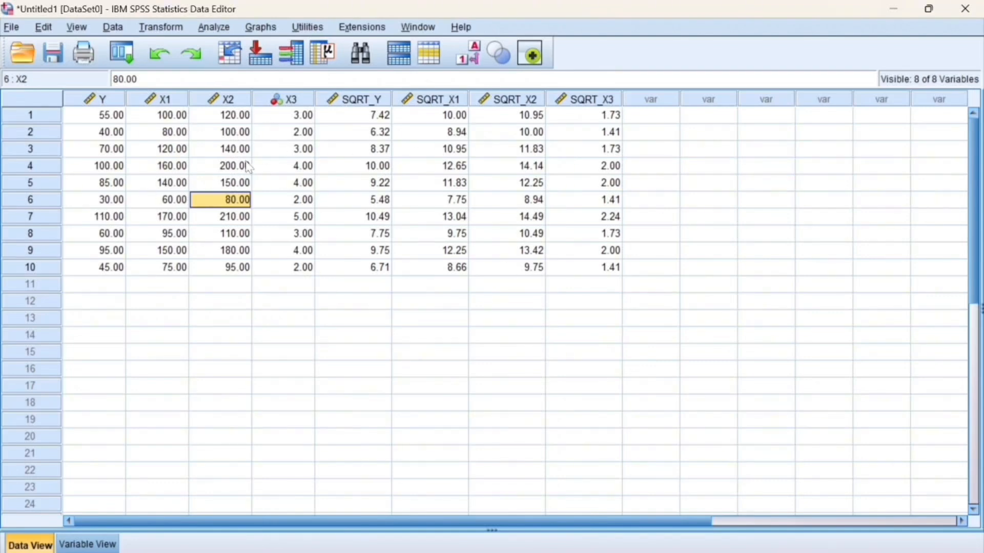
pyautogui.click(211, 28)
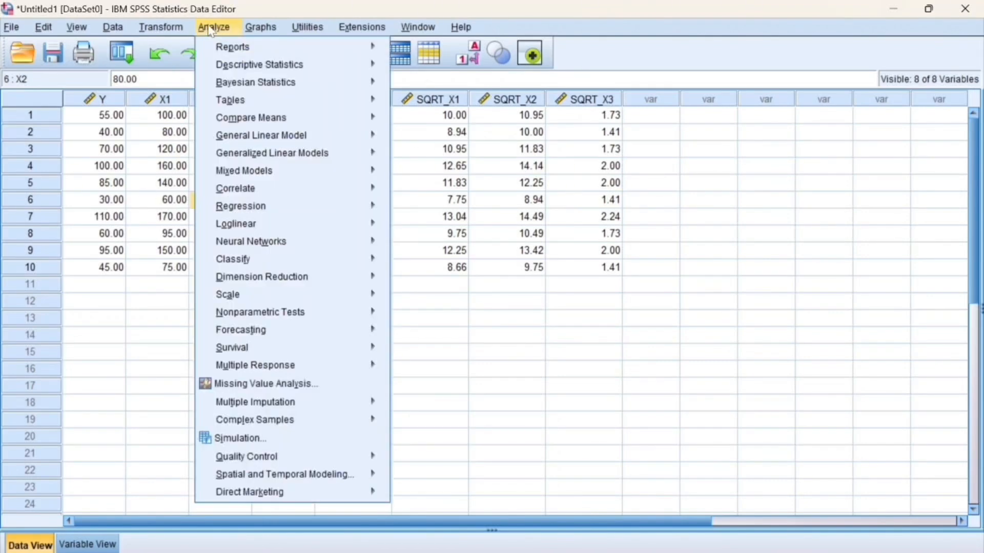
pyautogui.moveTo(324, 208)
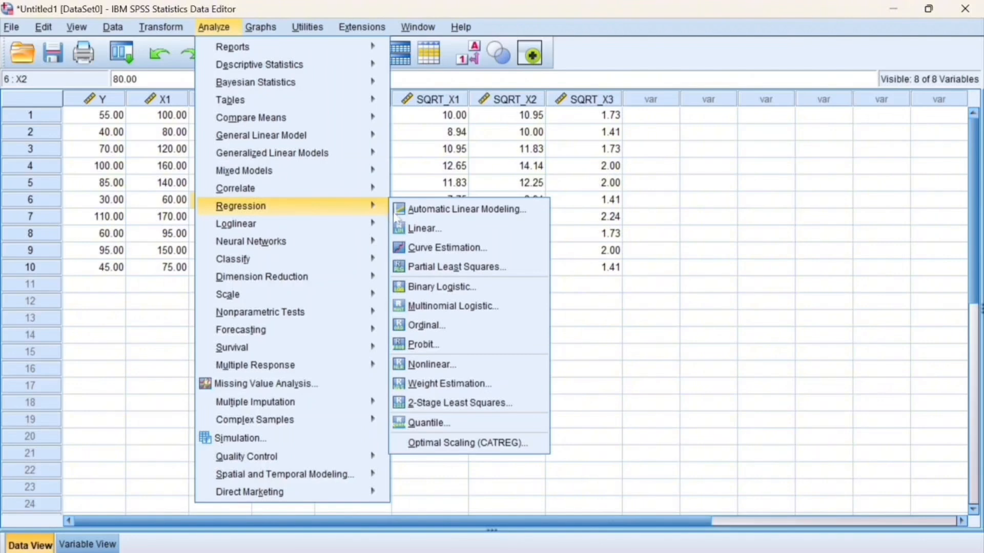
pyautogui.click(415, 229)
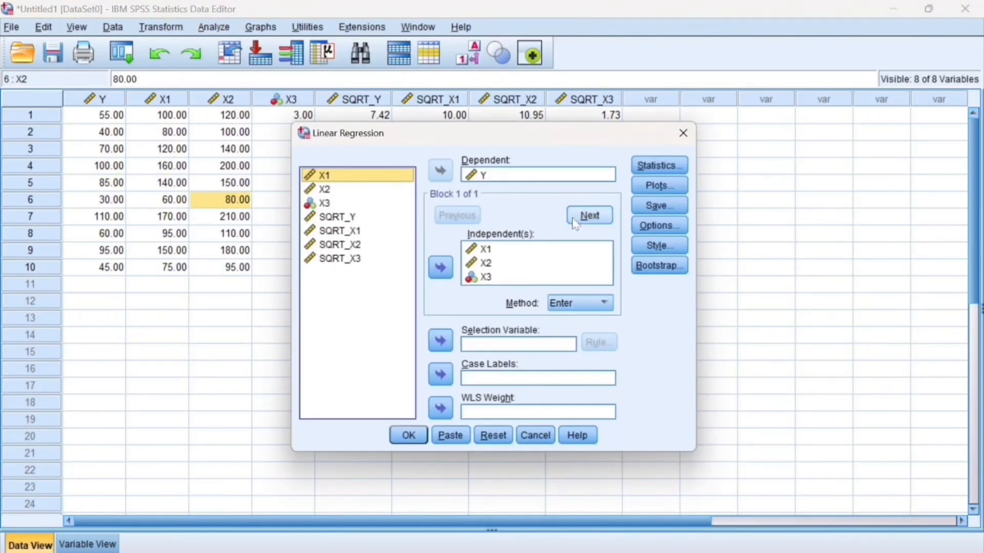
pyautogui.click(494, 436)
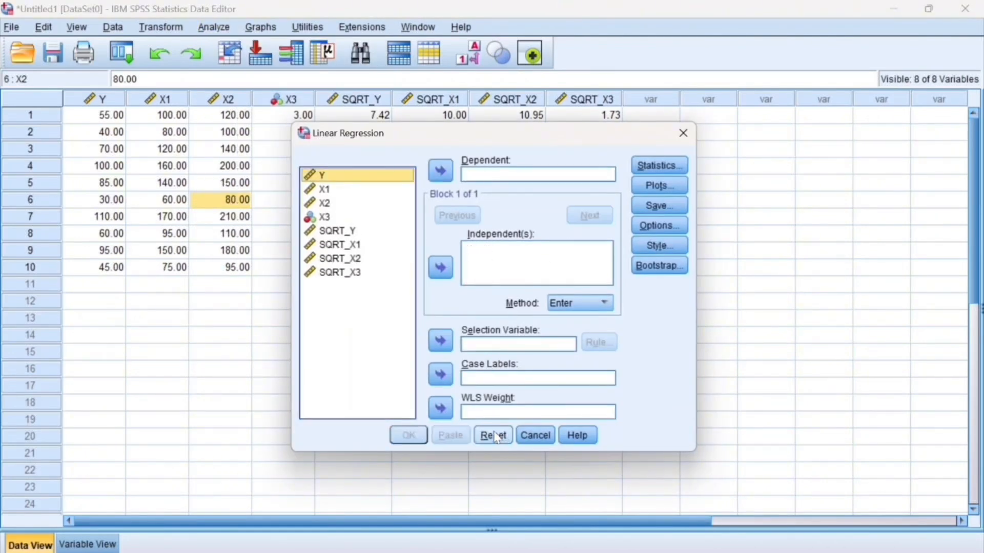
pyautogui.click(333, 233)
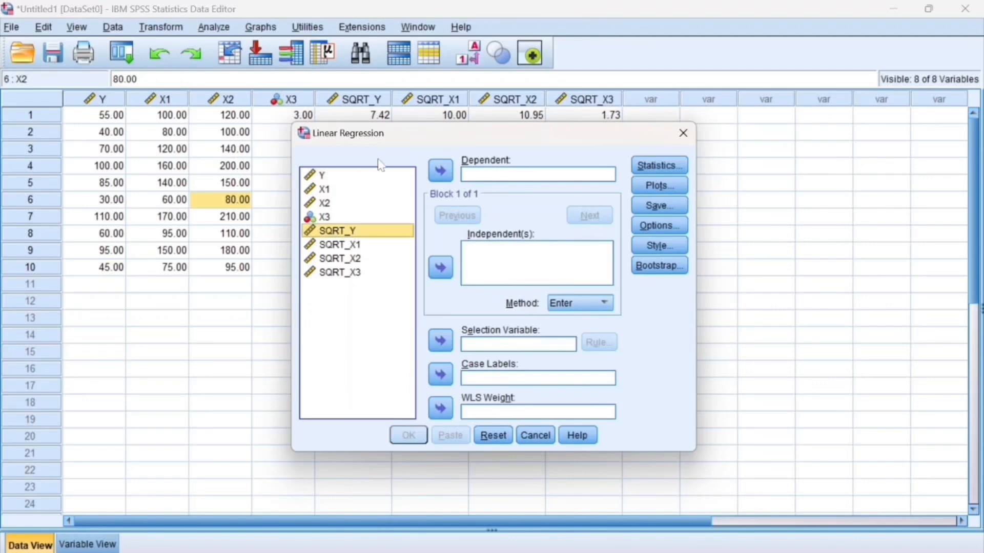
pyautogui.click(441, 172)
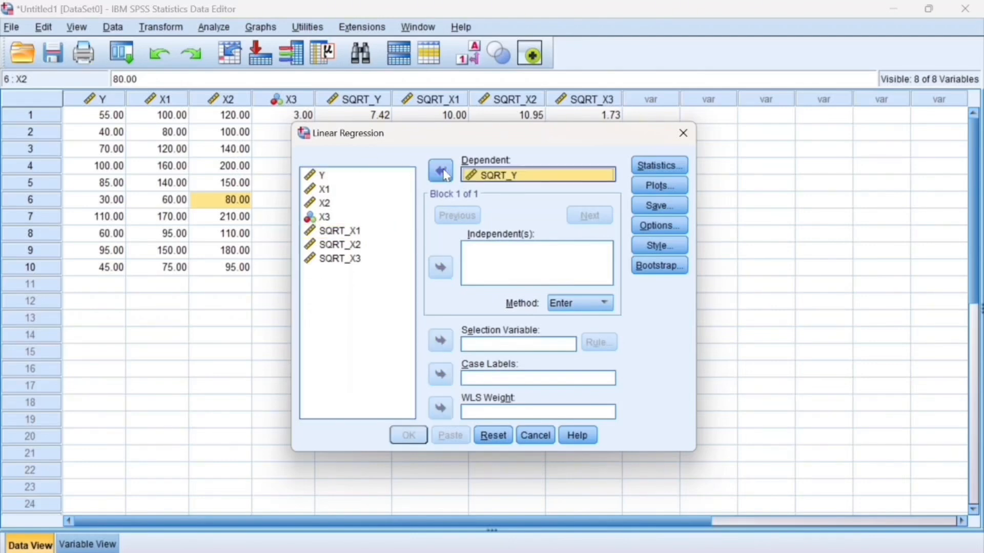
# Add SQRT_X1, SQRT_X2 and SQRT_X3 as the independent variables of the regression
pyautogui.click(347, 233)
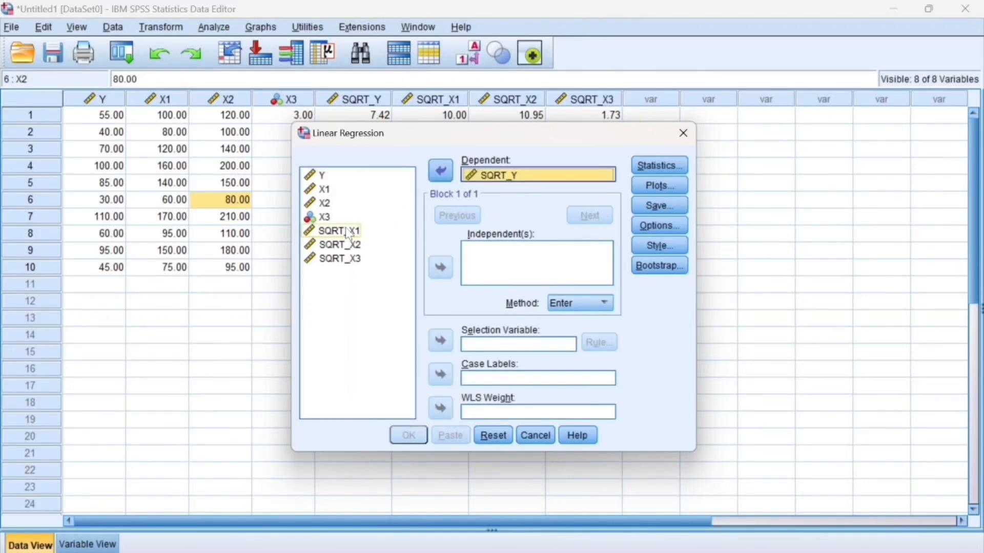
pyautogui.click(348, 233)
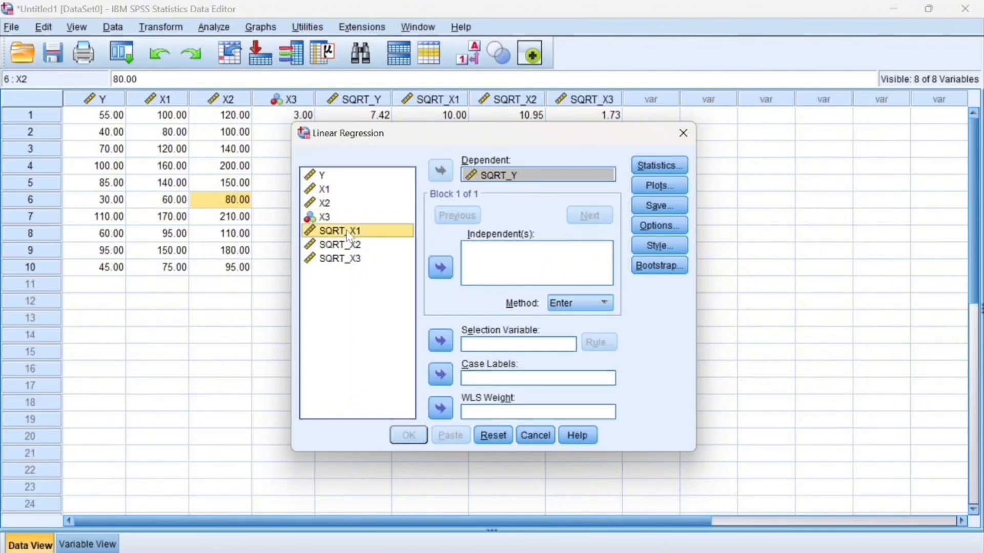
pyautogui.keyDown('shift'); pyautogui.click(354, 246); pyautogui.keyUp('shift')
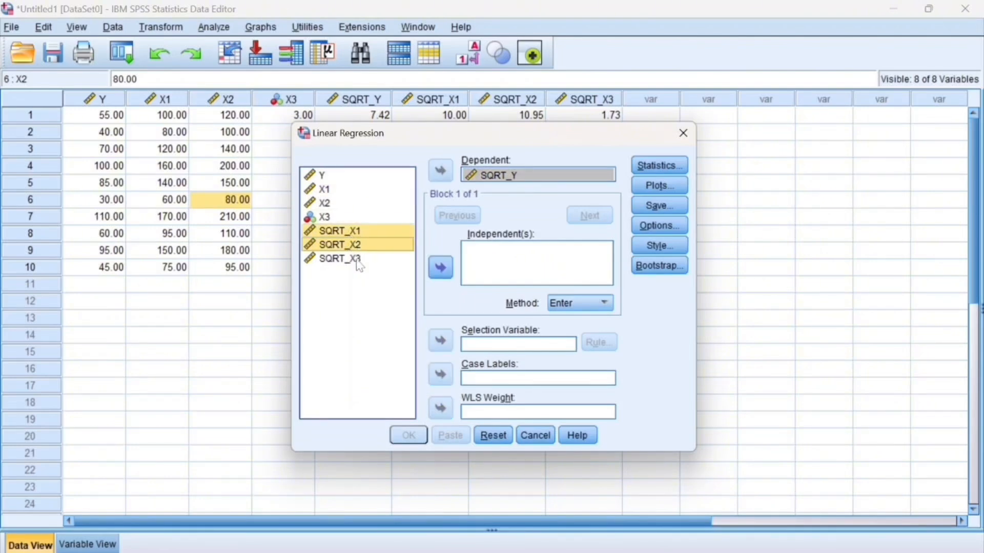
pyautogui.keyDown('shift'); pyautogui.click(357, 262); pyautogui.keyUp('shift')
pyautogui.click(440, 267)
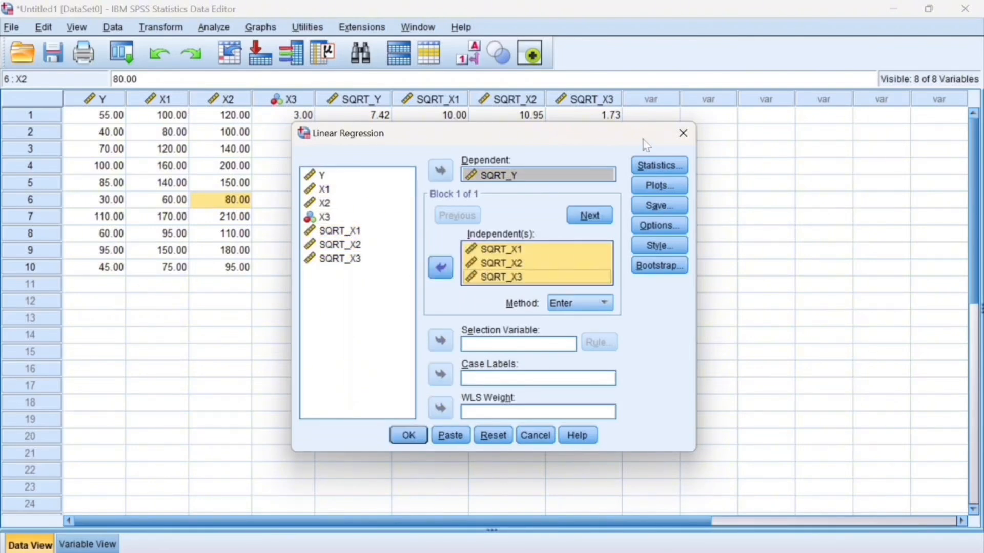
# Limit the regression statistics to Collinearity diagnostics, without Estimates or Model fit, and run the analysis
pyautogui.click(658, 166)
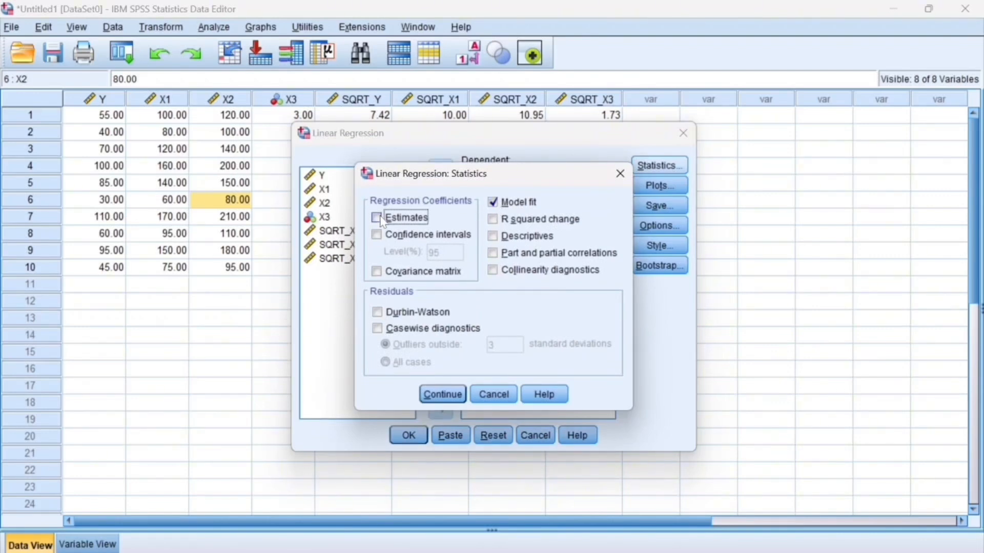
pyautogui.click(493, 202)
pyautogui.click(495, 272)
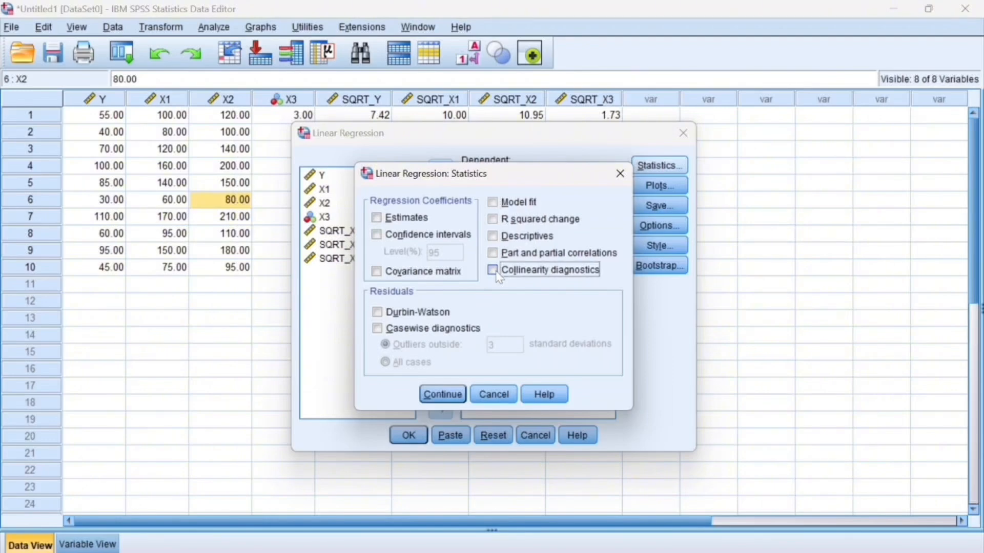
pyautogui.click(438, 390)
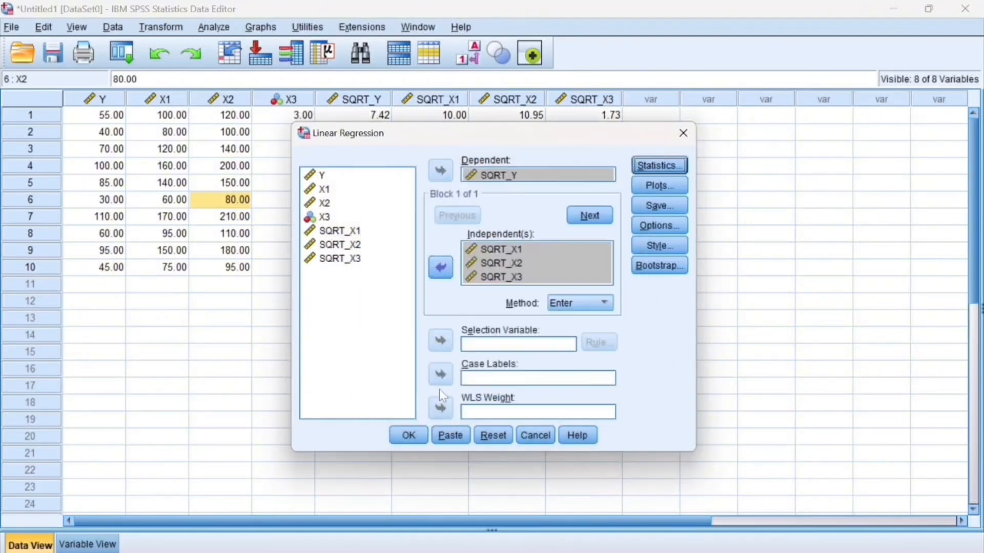
pyautogui.click(407, 436)
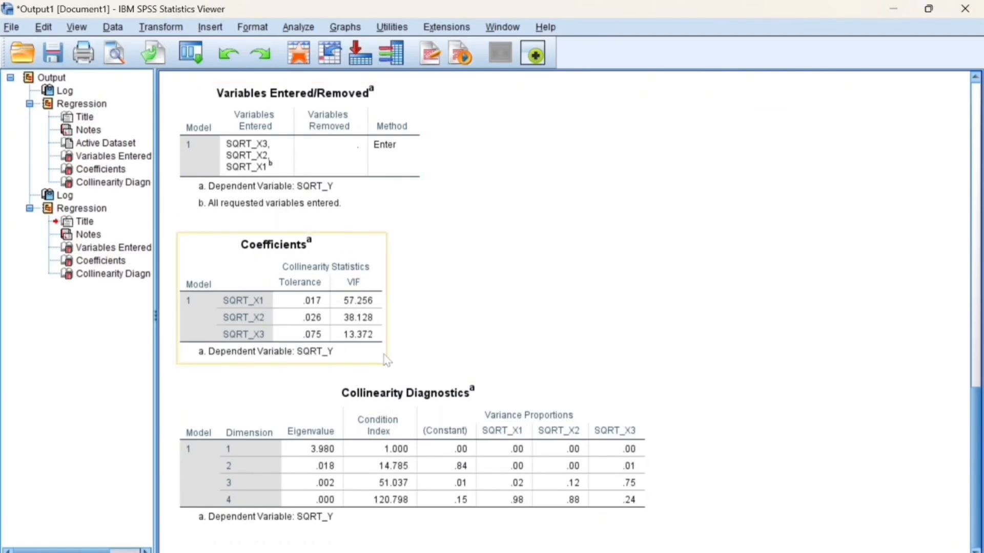
# Switch to the Word document pak_tani[1] and review the transformation notes and the Tolerance and VIF criteria against the new coefficients table
pyautogui.moveTo(577, 551)
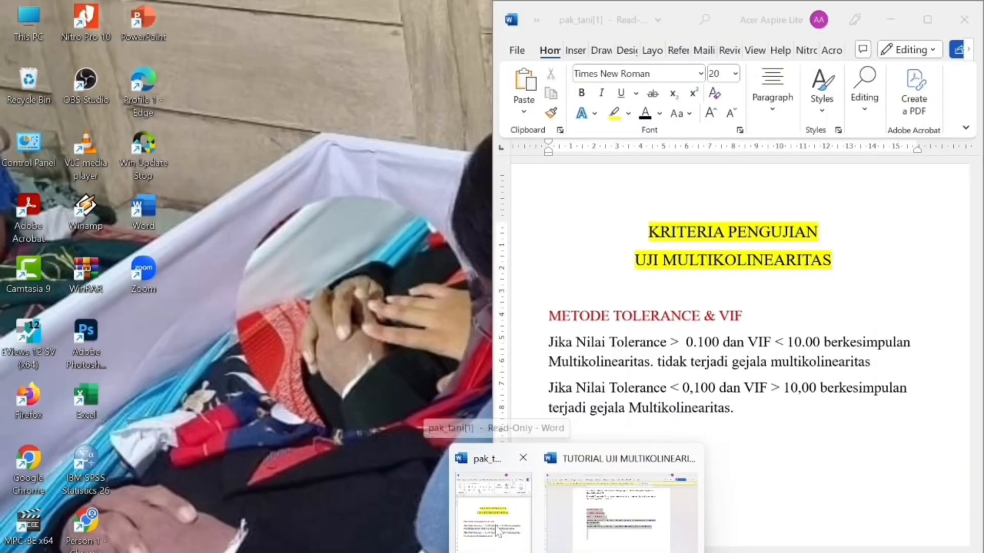
pyautogui.click(497, 530)
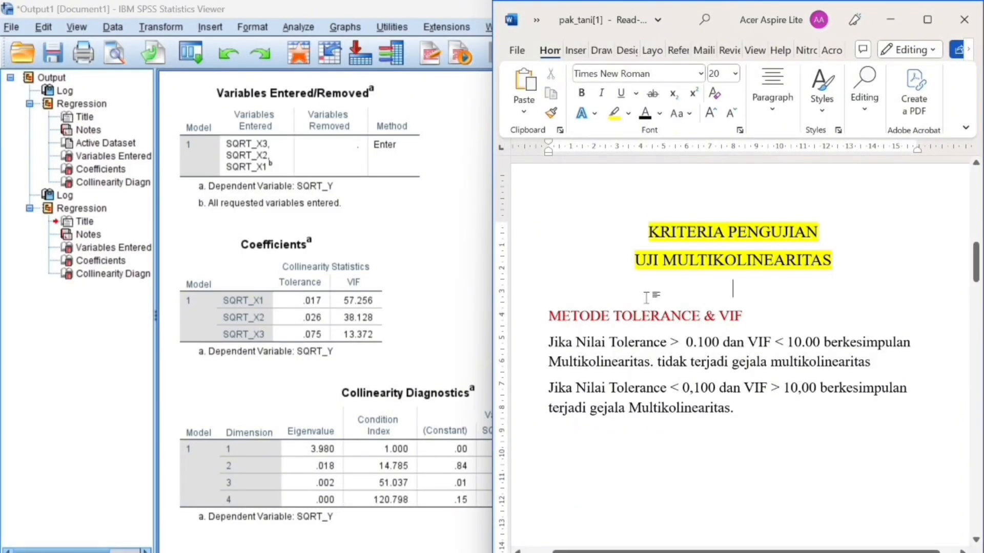
pyautogui.scroll(10, 738, 353)
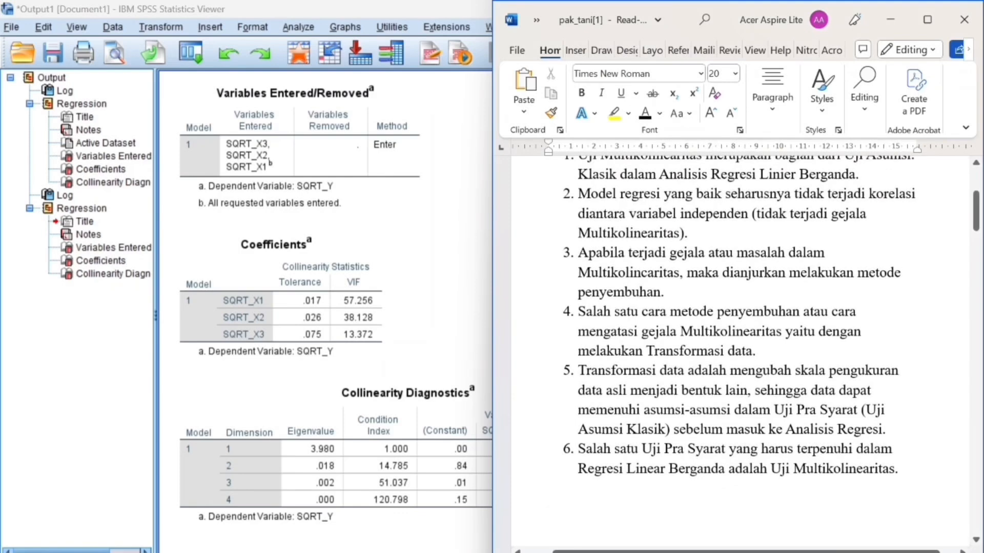
pyautogui.scroll(-3, 738, 307)
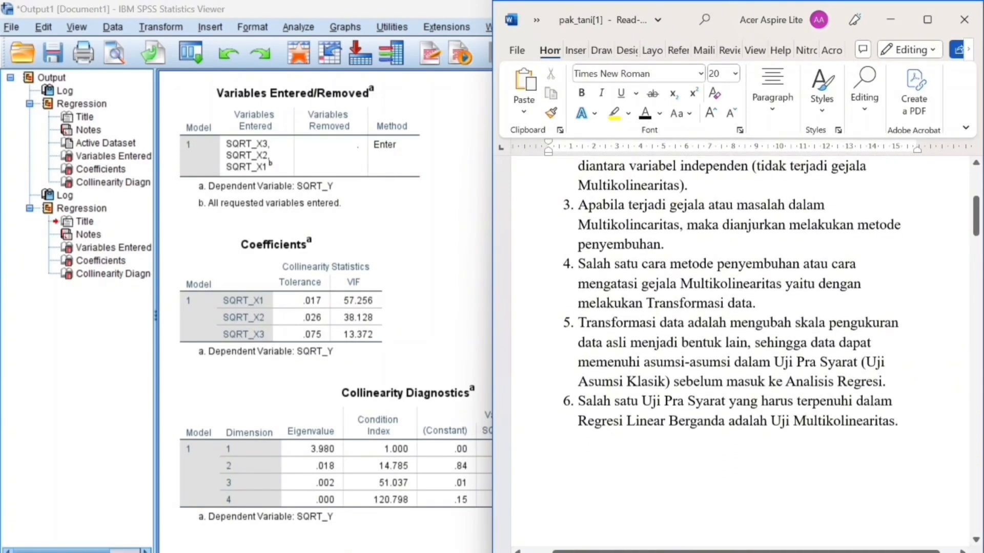
pyautogui.scroll(-3, 737, 287)
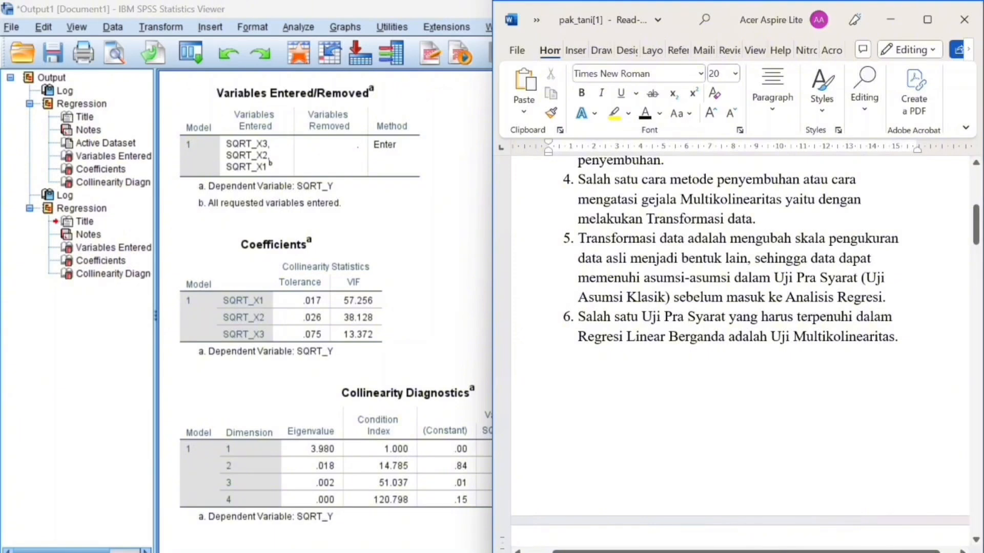
pyautogui.scroll(-10, 738, 348)
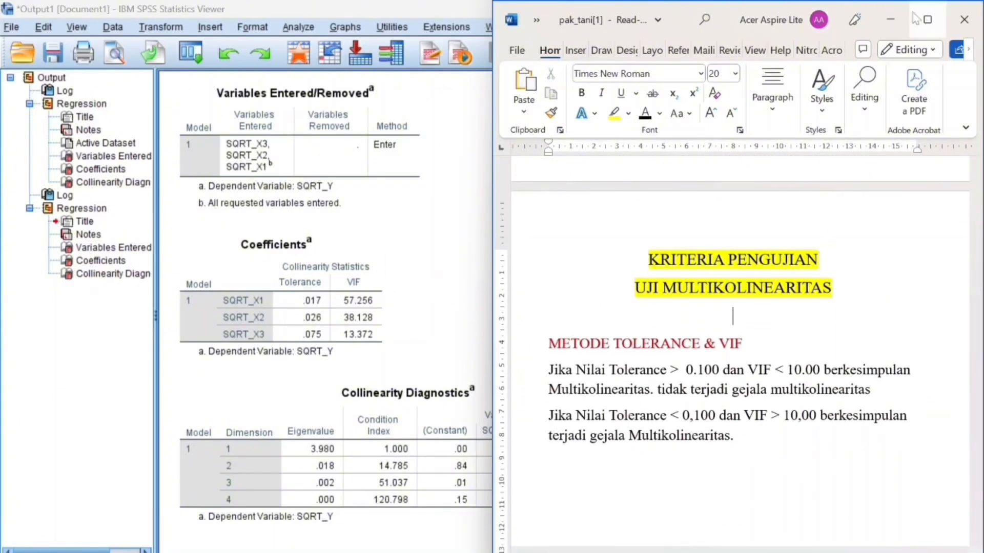
pyautogui.moveTo(925, 23)
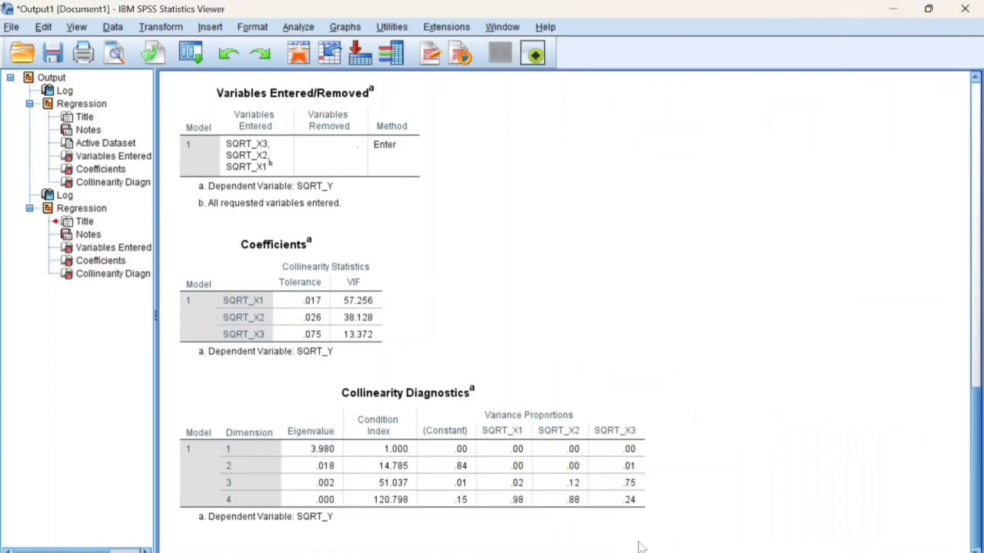
# Return to the SPSS data set and start a reset linear regression, again with SQRT_Y as the dependent variable
pyautogui.moveTo(641, 548)
pyautogui.click(523, 499)
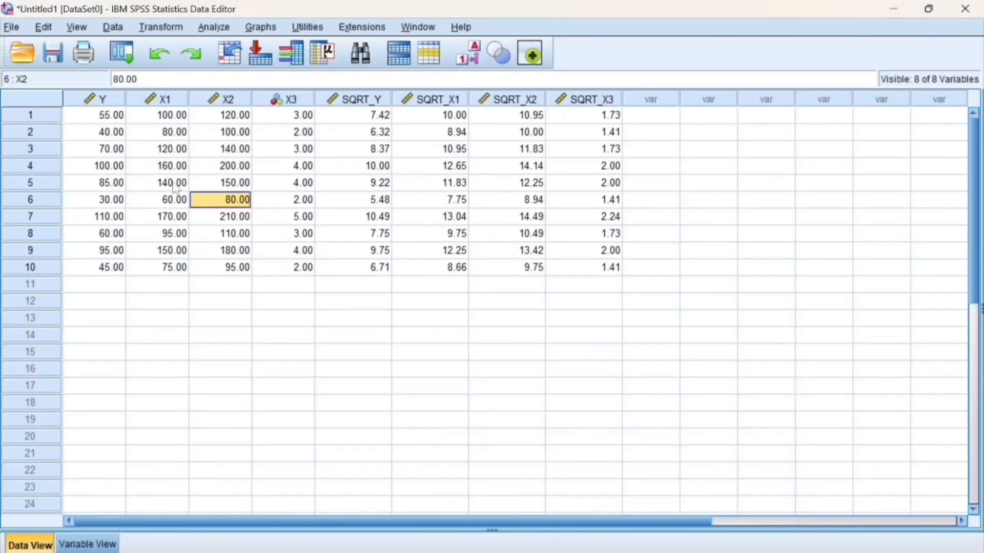
pyautogui.click(221, 25)
pyautogui.moveTo(275, 208)
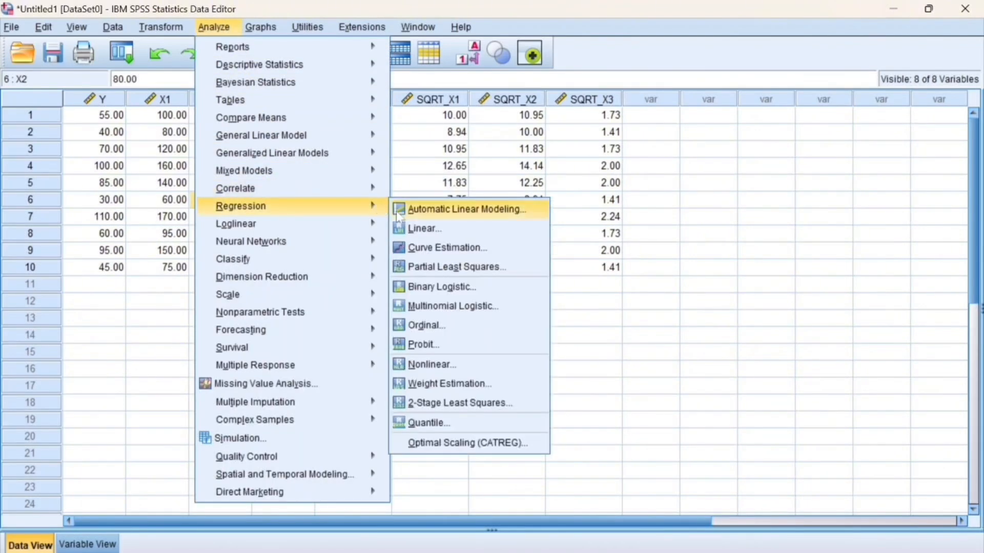
pyautogui.click(422, 229)
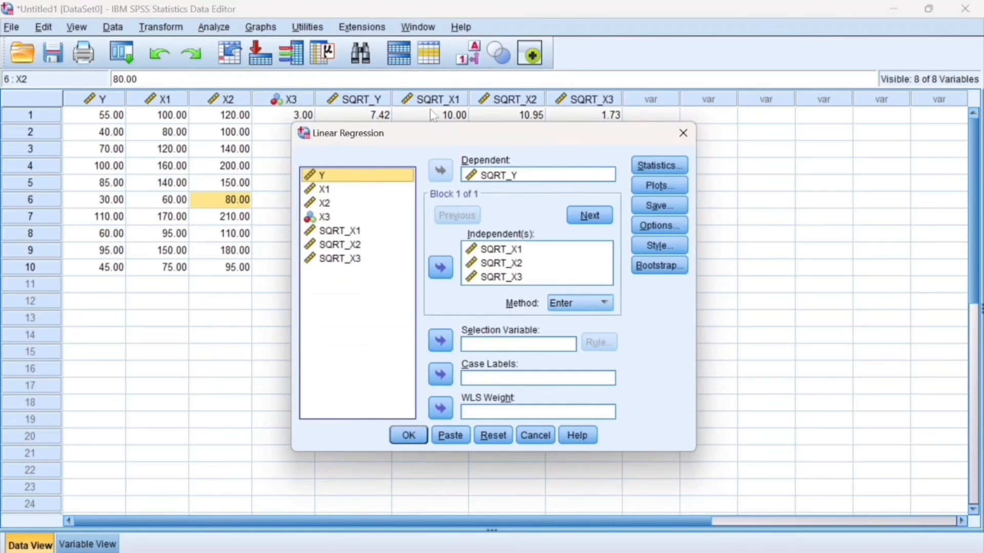
pyautogui.click(494, 435)
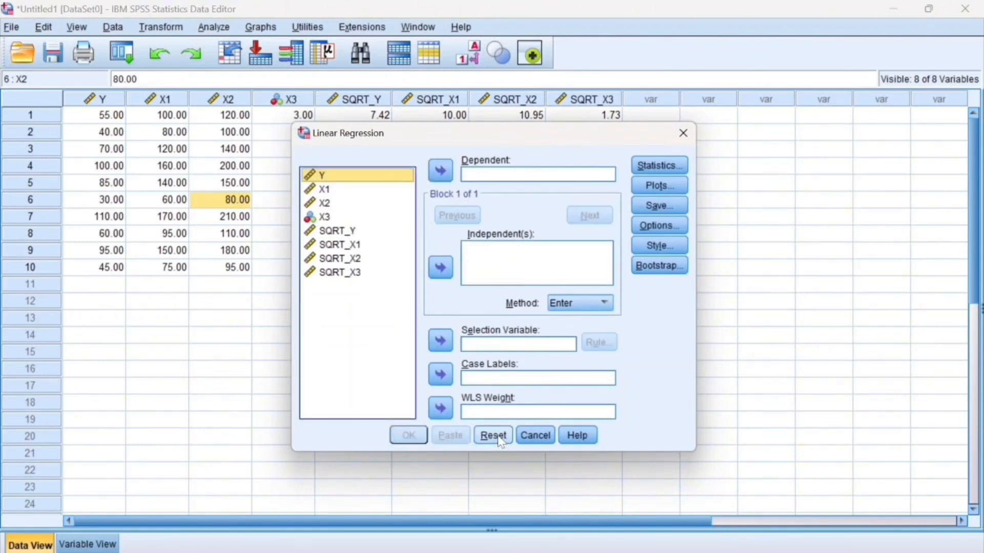
pyautogui.click(340, 244)
pyautogui.click(336, 232)
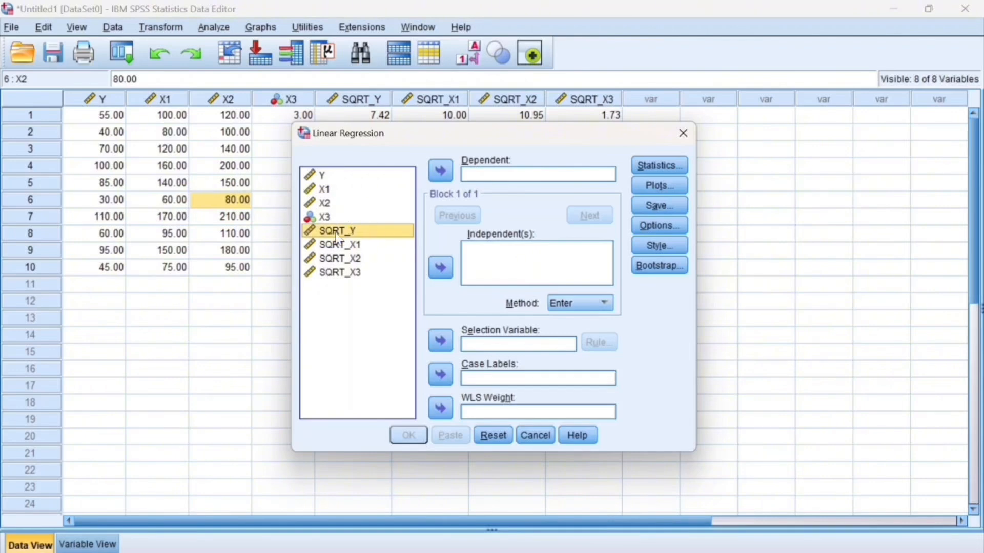
pyautogui.click(440, 177)
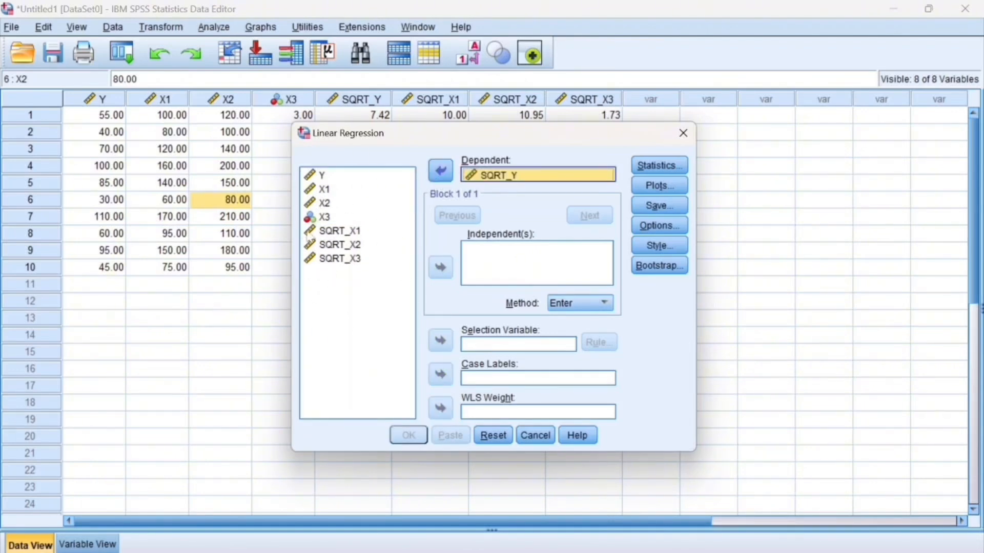
# Add only SQRT_X2 and SQRT_X3 as independent variables, leaving SQRT_X1 out of the model
pyautogui.click(340, 245)
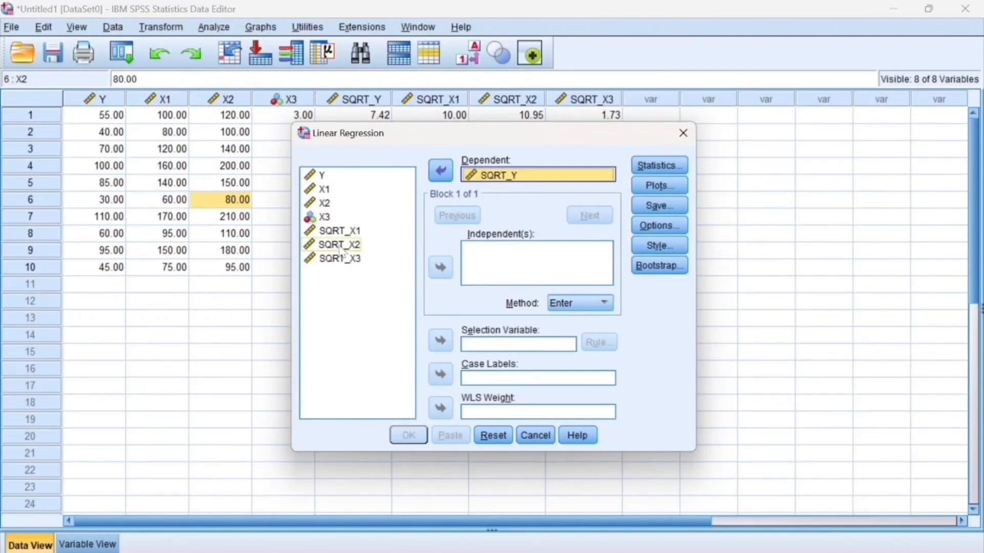
pyautogui.click(341, 246)
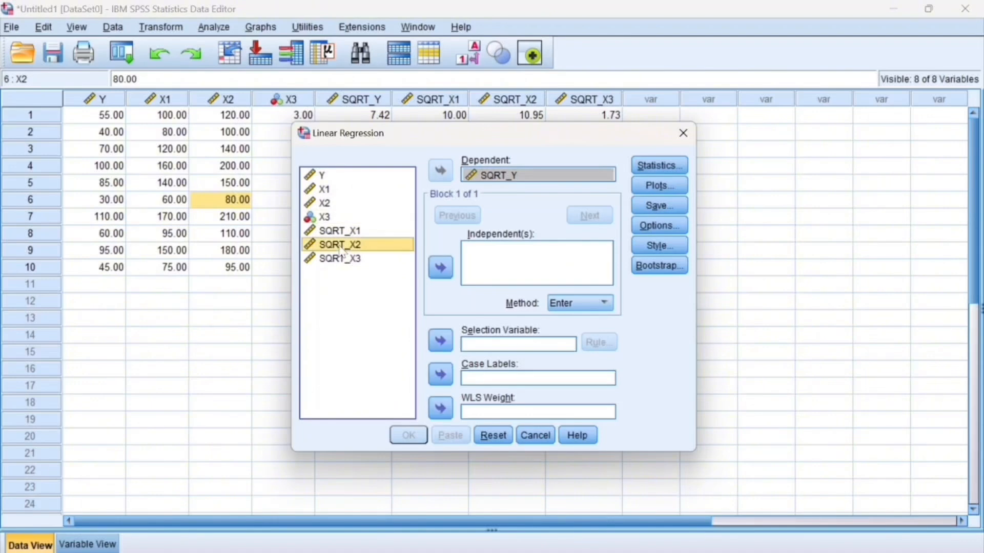
pyautogui.keyDown('ctrl'); pyautogui.click(347, 260); pyautogui.keyUp('ctrl')
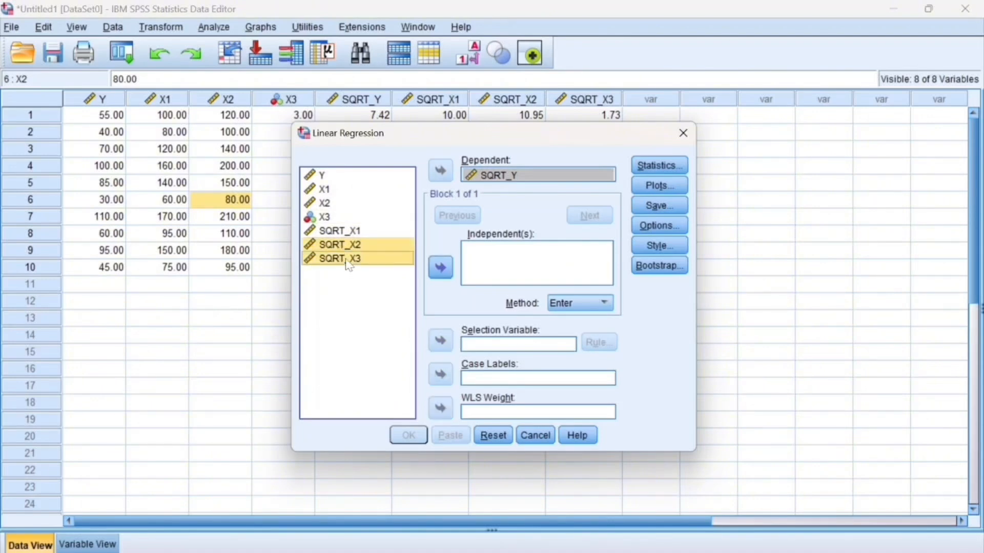
pyautogui.keyDown('ctrl'); pyautogui.click(345, 260); pyautogui.keyUp('ctrl')
pyautogui.click(370, 260)
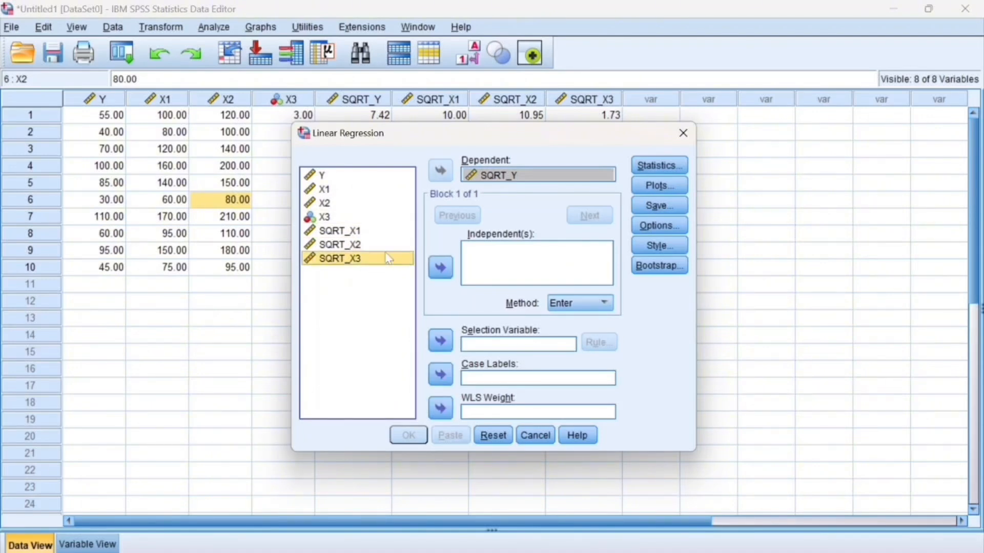
pyautogui.click(377, 249)
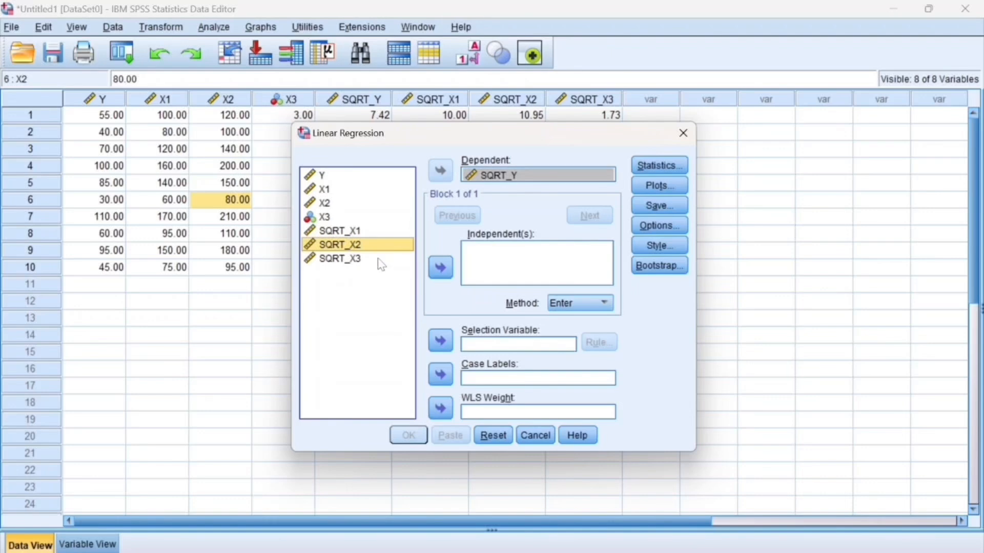
pyautogui.keyDown('ctrl'); pyautogui.click(378, 259); pyautogui.keyUp('ctrl')
pyautogui.click(440, 268)
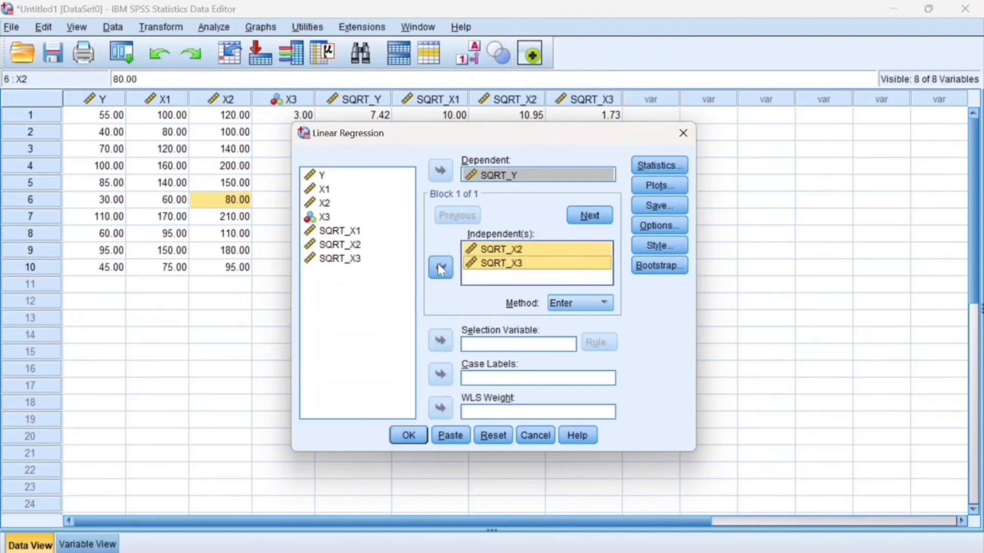
# Run the regression with only Collinearity diagnostics selected, omitting Estimates and Model fit, and return to the data set after checking the output
pyautogui.click(648, 169)
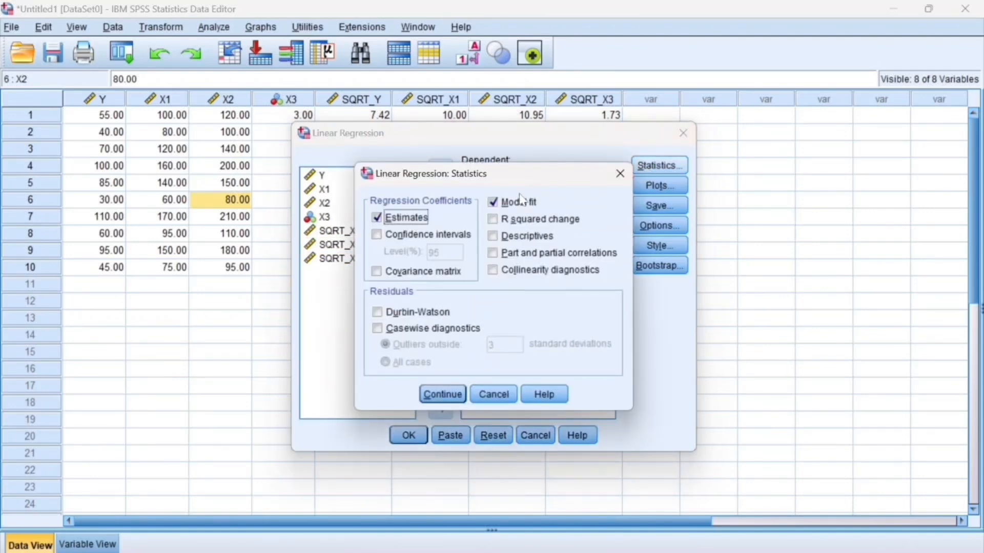
pyautogui.click(424, 218)
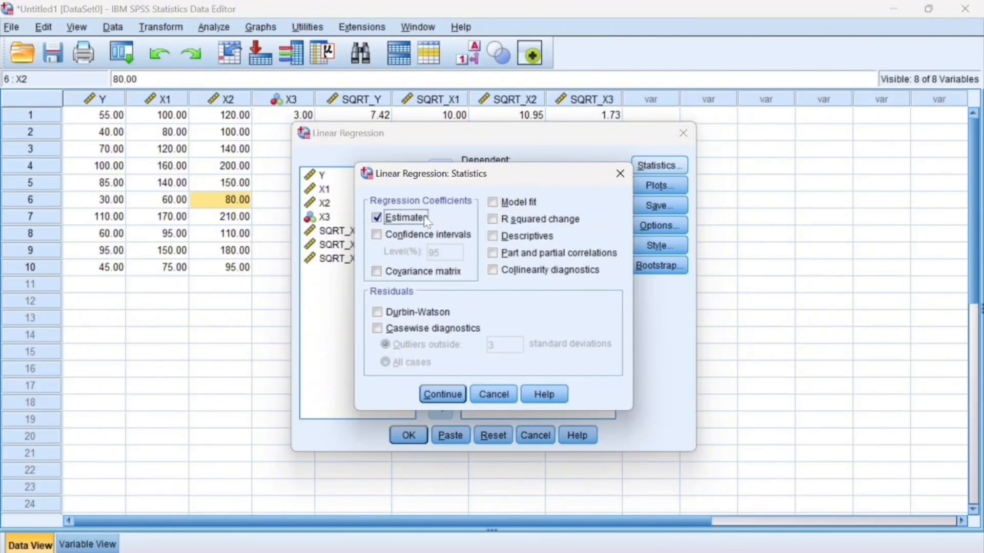
pyautogui.click(493, 271)
pyautogui.click(440, 396)
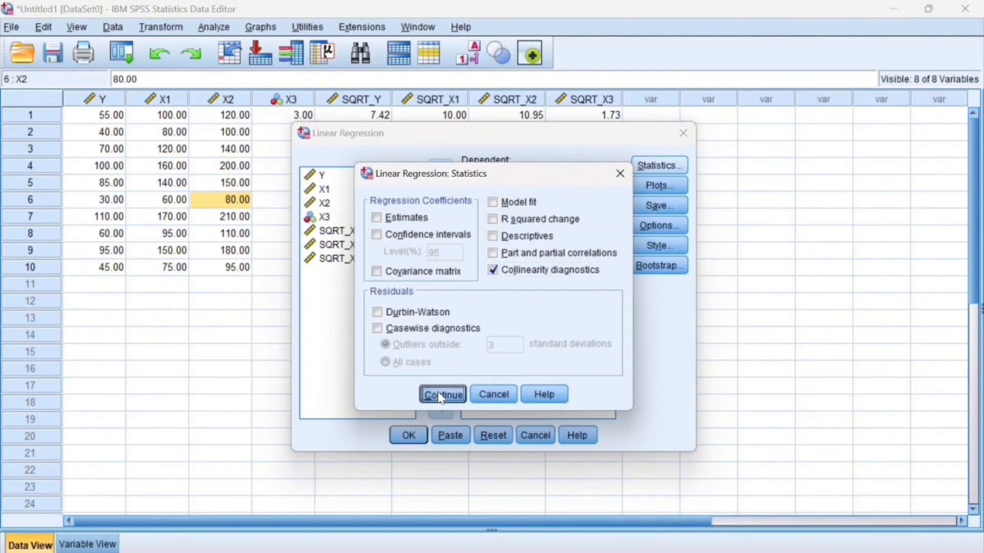
pyautogui.click(395, 440)
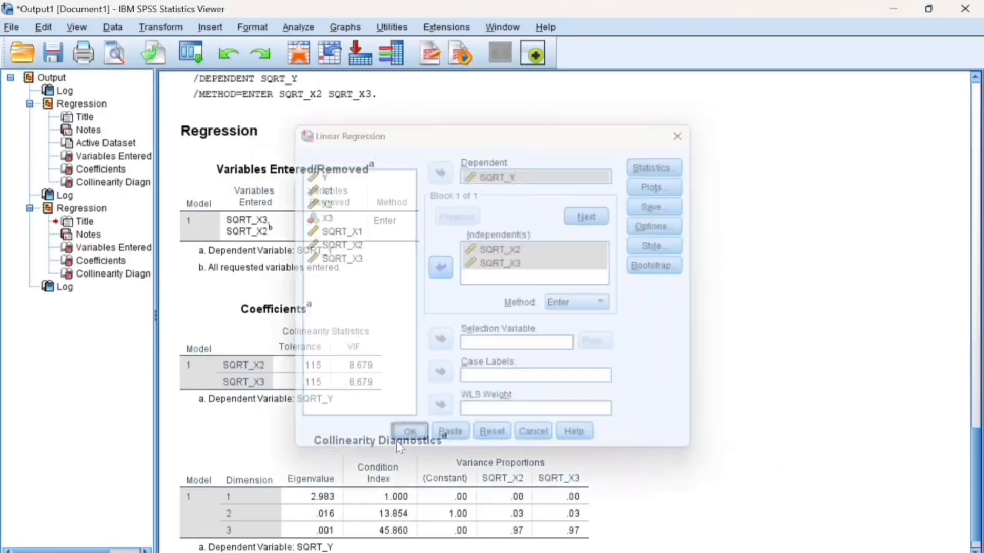
pyautogui.scroll(-1, 416, 371)
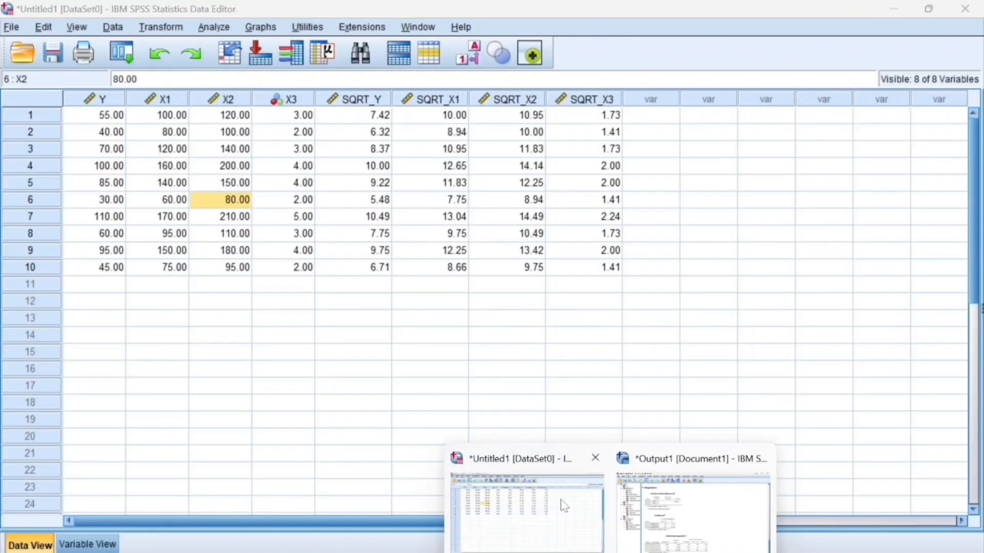
pyautogui.click(563, 504)
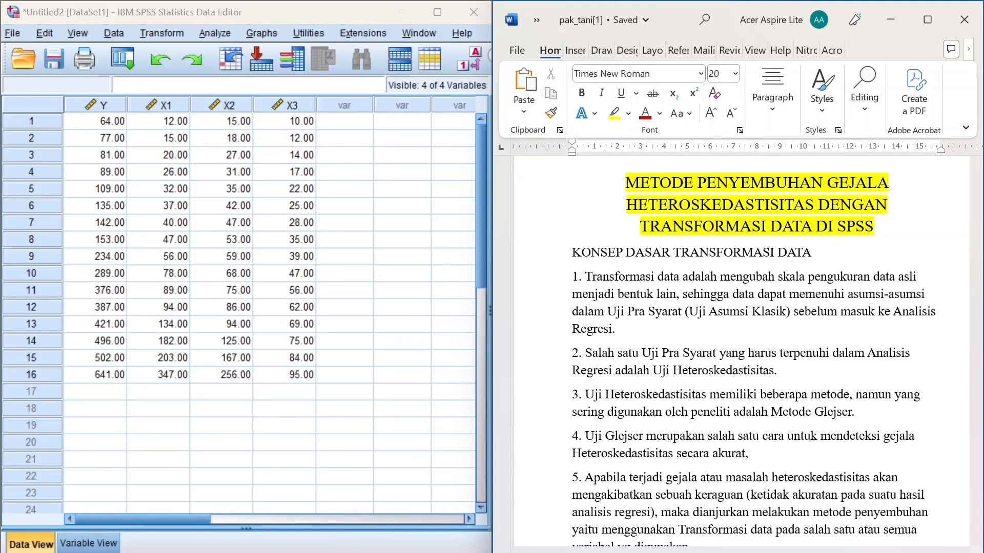
# Read the heteroscedasticity transformation notes and significance guidelines in pak_tani[1], and maximize the Untitled2 data set window
pyautogui.scroll(-2, 747, 354)
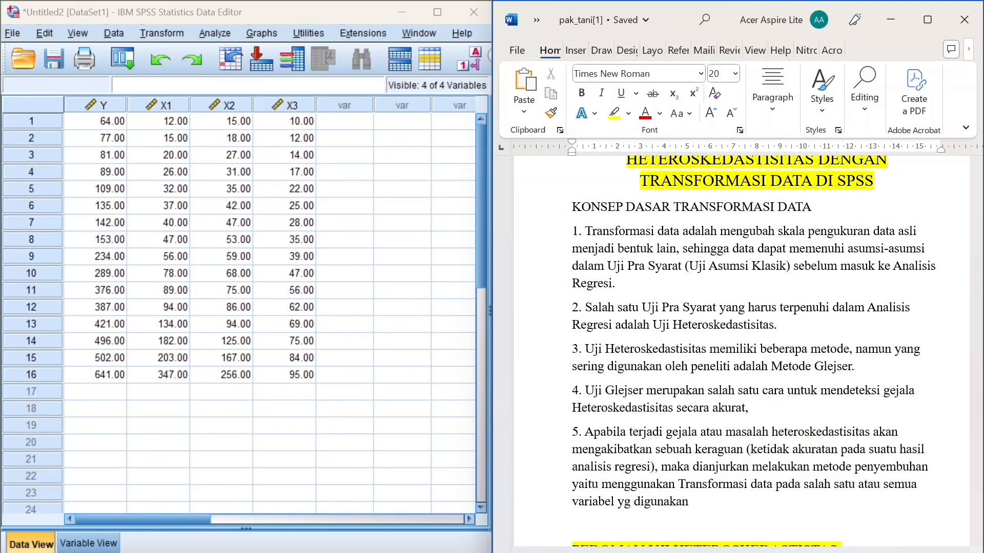
pyautogui.scroll(-5, 743, 349)
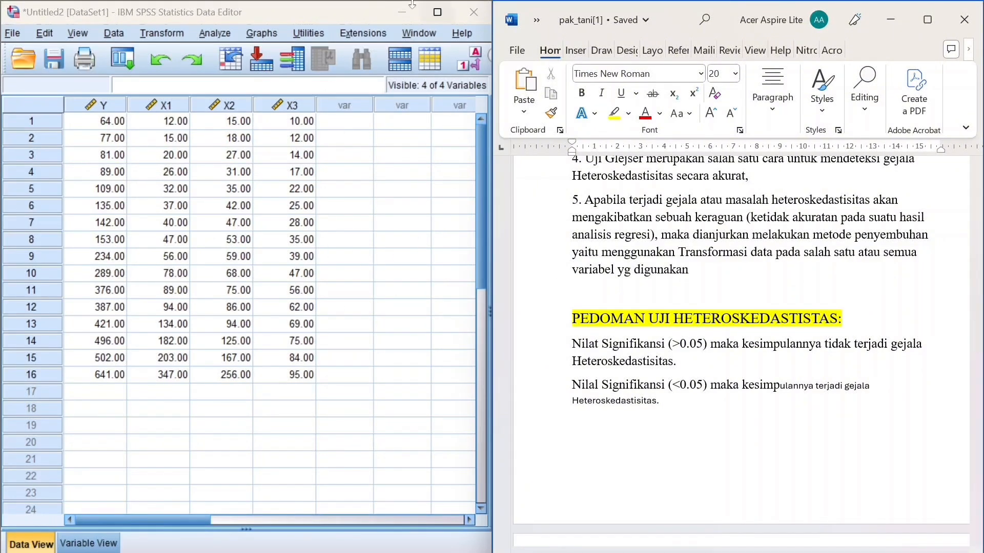
pyautogui.click(423, 18)
pyautogui.doubleClick(422, 17)
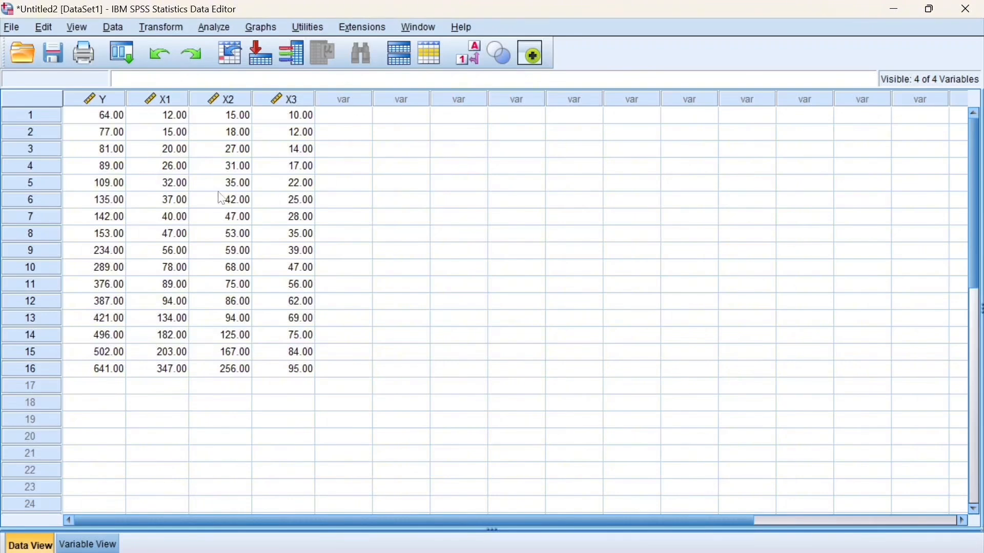
# Set up a linear regression with Y as the dependent variable and X1, X2 and X3 as independent variables
pyautogui.click(214, 30)
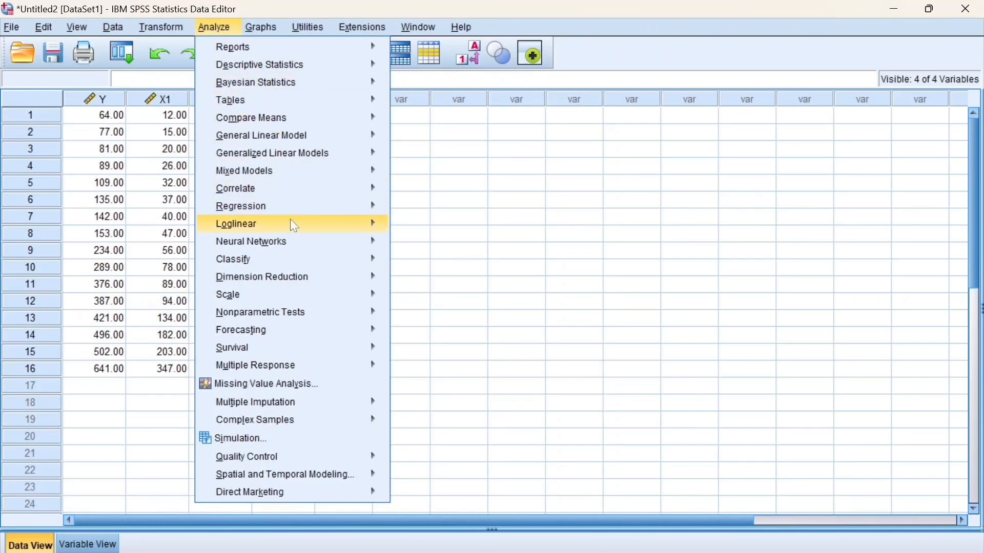
pyautogui.moveTo(290, 211)
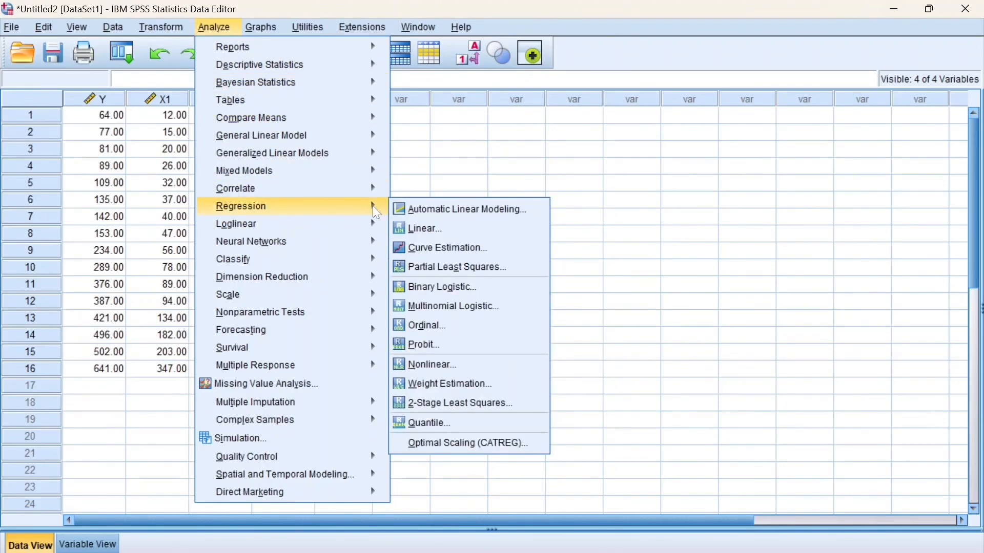
pyautogui.click(417, 227)
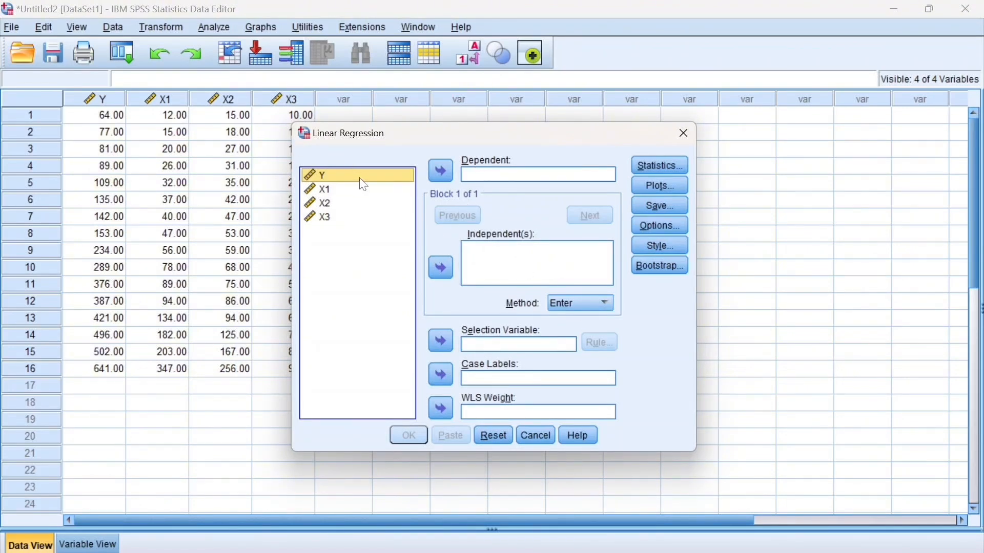
pyautogui.click(437, 174)
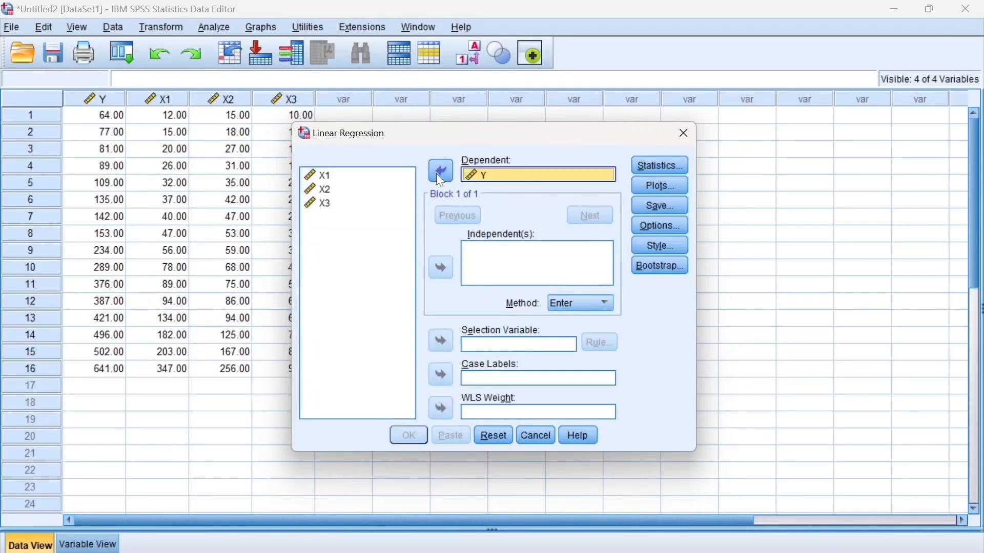
pyautogui.click(361, 179)
pyautogui.keyDown('shift'); pyautogui.click(362, 195); pyautogui.keyUp('shift')
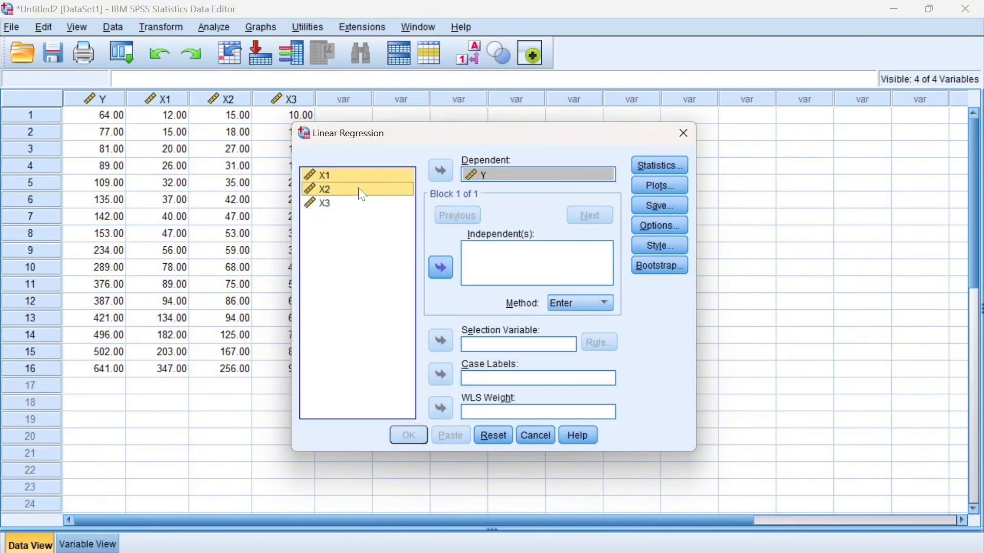
pyautogui.keyDown('shift'); pyautogui.click(361, 207); pyautogui.keyUp('shift')
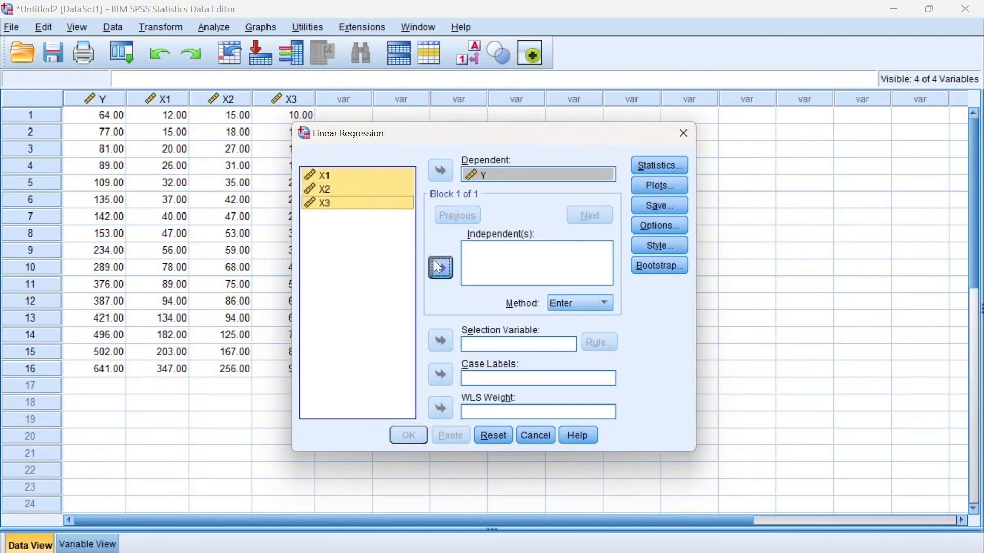
pyautogui.click(434, 260)
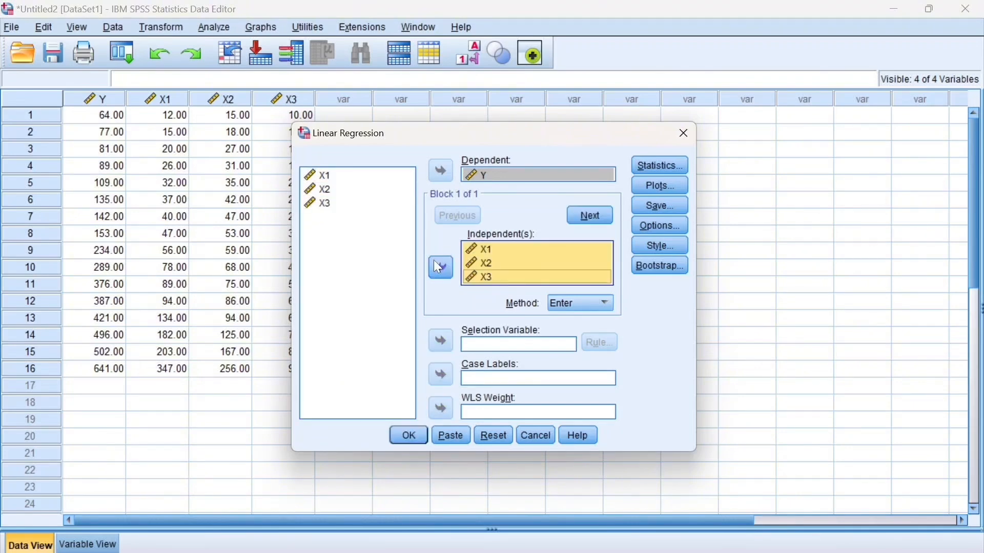
# Run the regression with its unstandardized residuals saved to the data set, and minimize the output window after looking through it
pyautogui.click(656, 207)
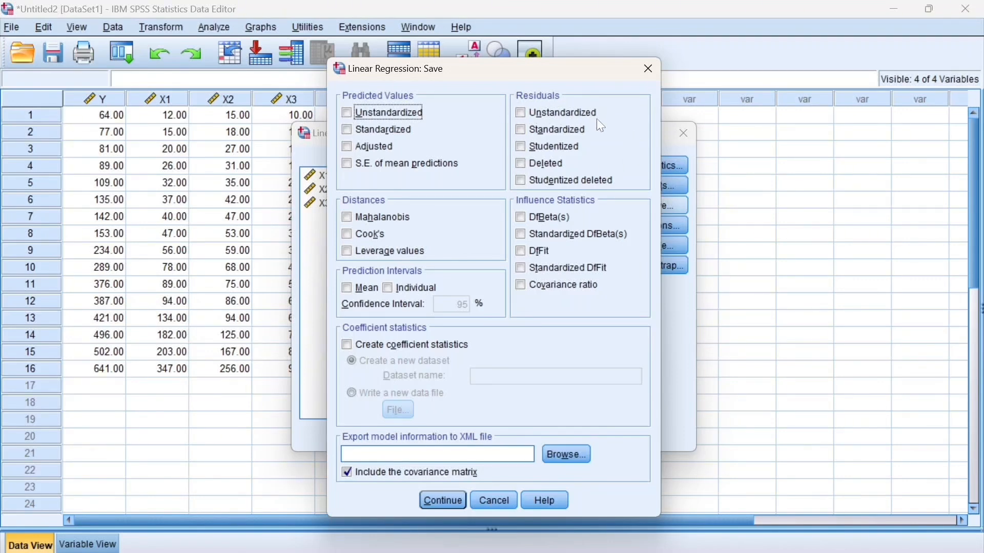
pyautogui.click(520, 115)
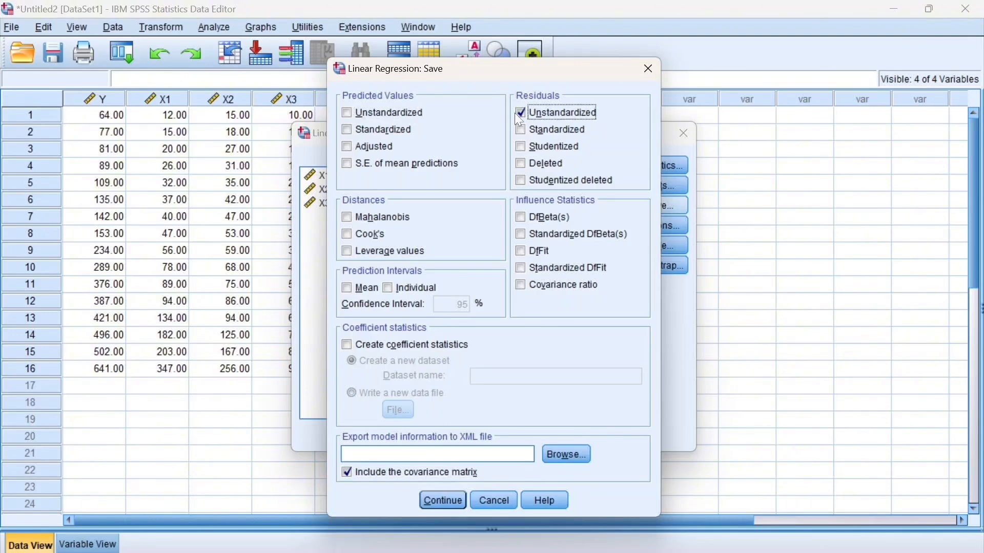
pyautogui.click(442, 501)
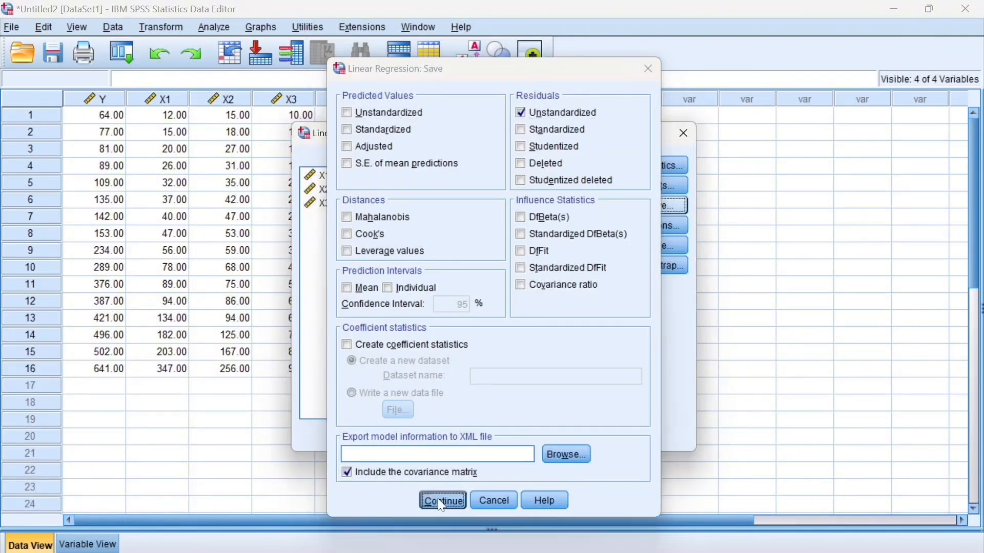
pyautogui.click(402, 435)
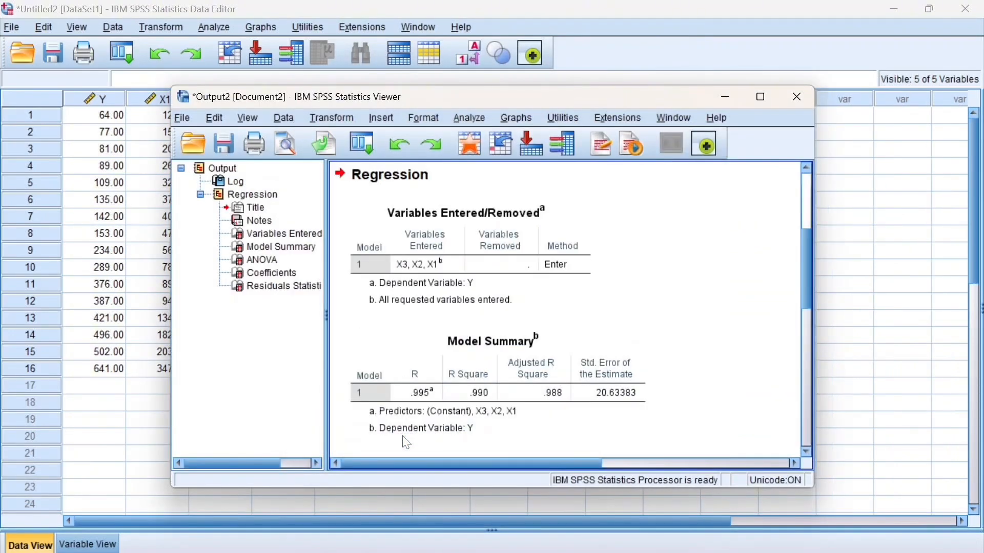
pyautogui.scroll(-7, 479, 336)
pyautogui.scroll(10, 560, 287)
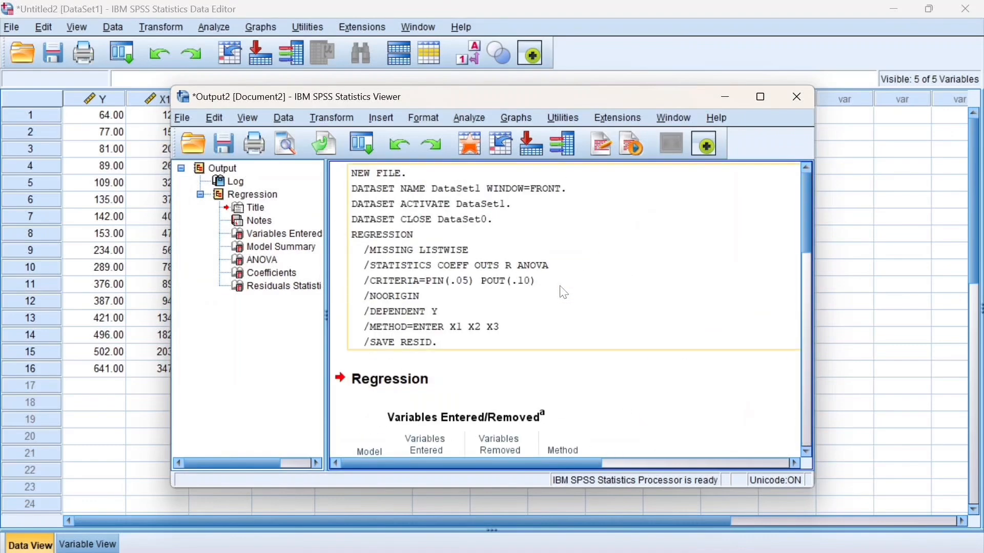
pyautogui.scroll(-4, 485, 352)
pyautogui.scroll(3, 425, 257)
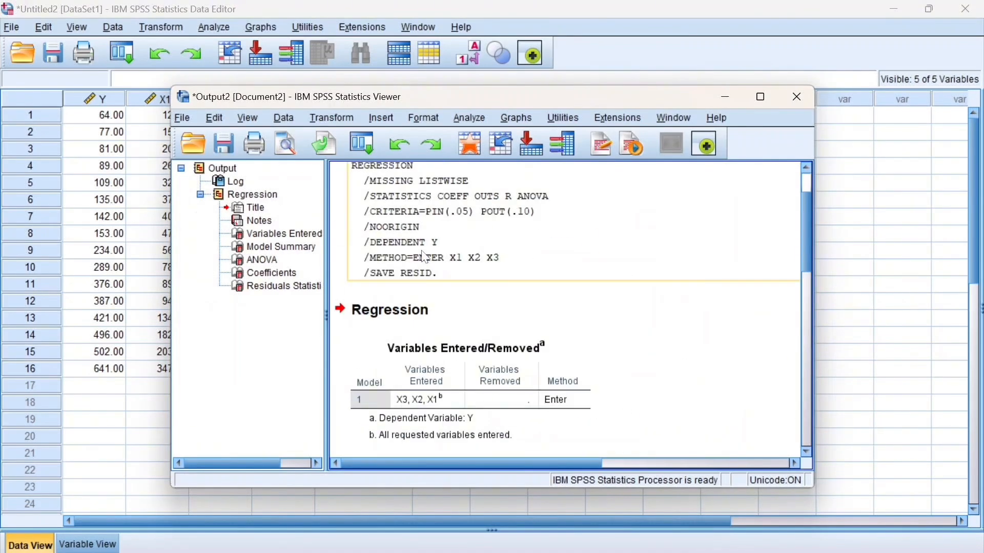
pyautogui.click(728, 98)
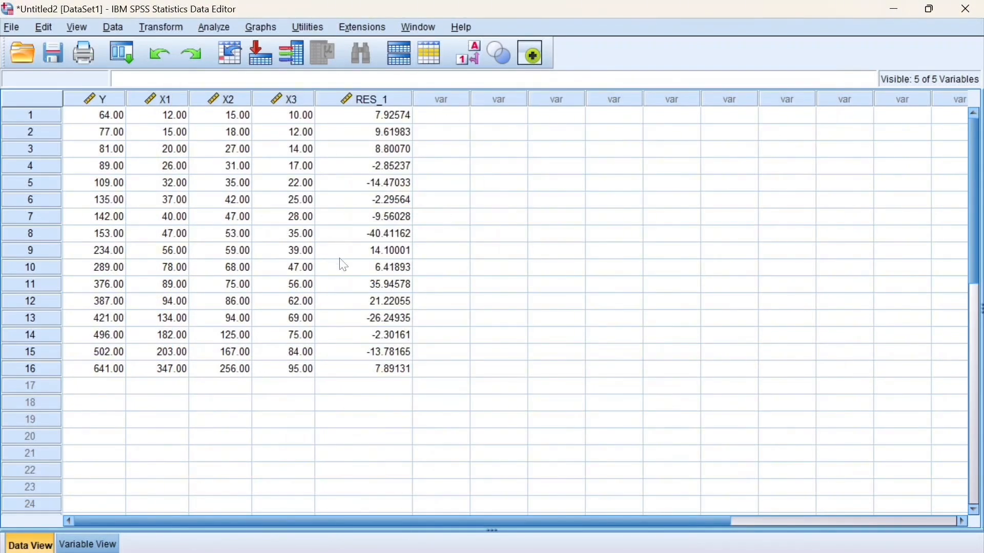
# Compute a new variable ABS as the absolute value of the unstandardized residuals, and return to the data set
pyautogui.click(165, 30)
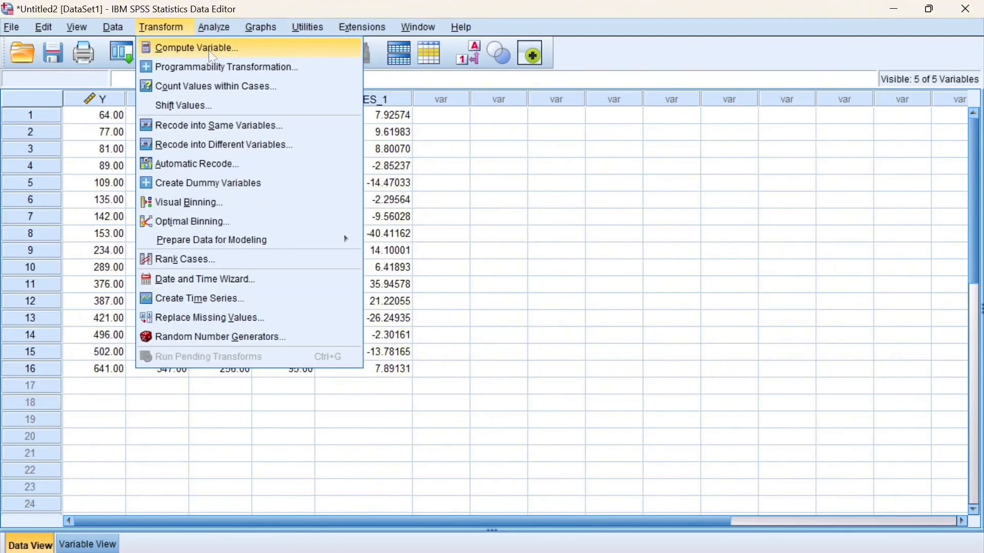
pyautogui.click(273, 49)
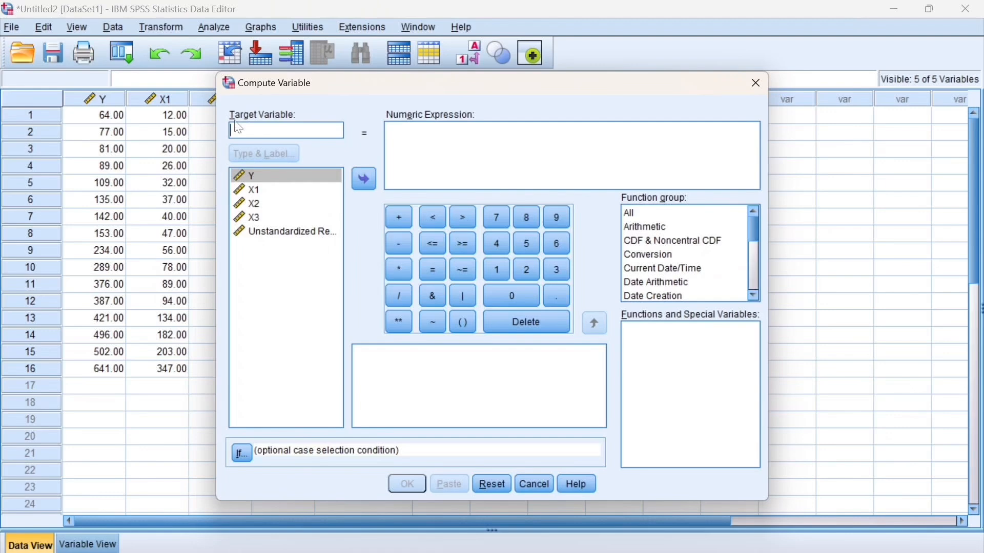
pyautogui.write('ABS')
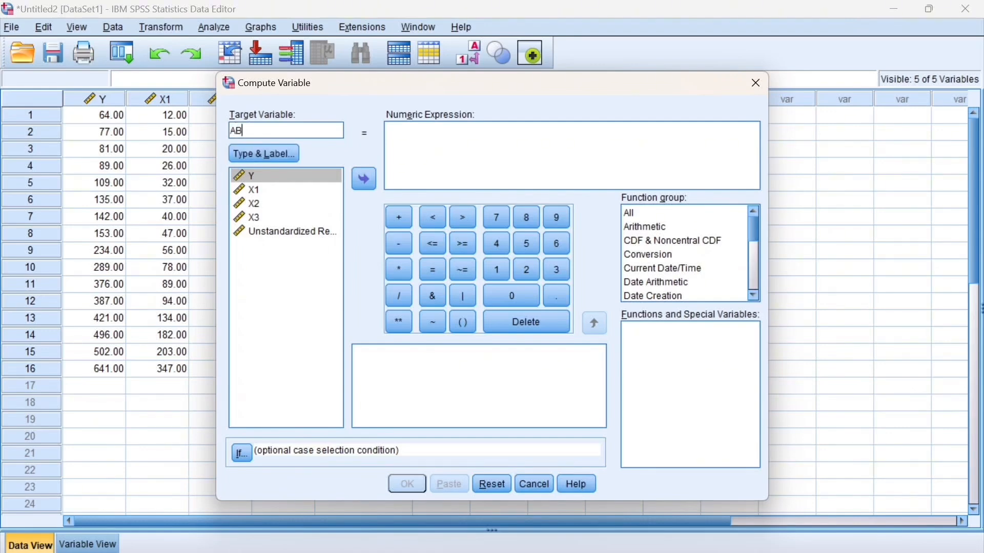
pyautogui.click(651, 229)
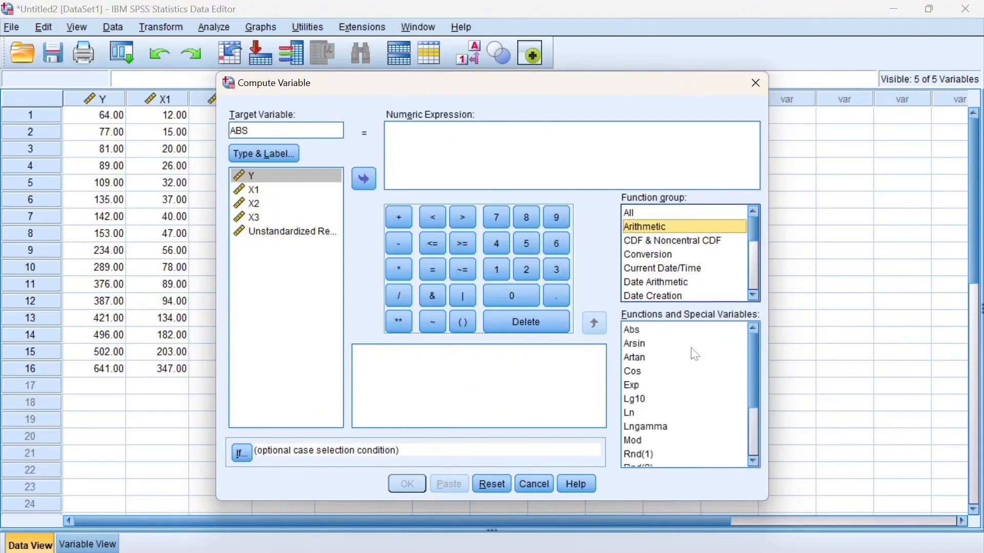
pyautogui.doubleClick(657, 332)
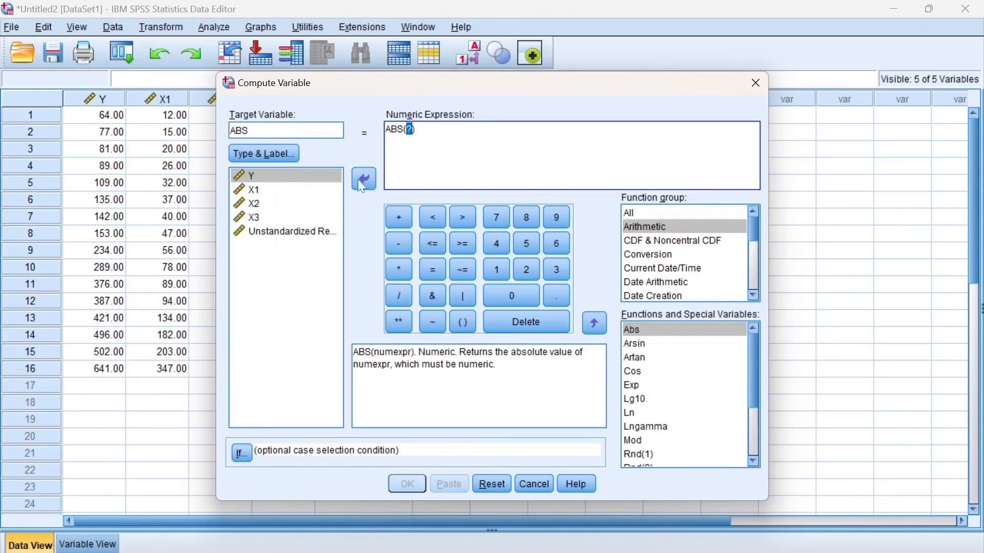
pyautogui.click(302, 232)
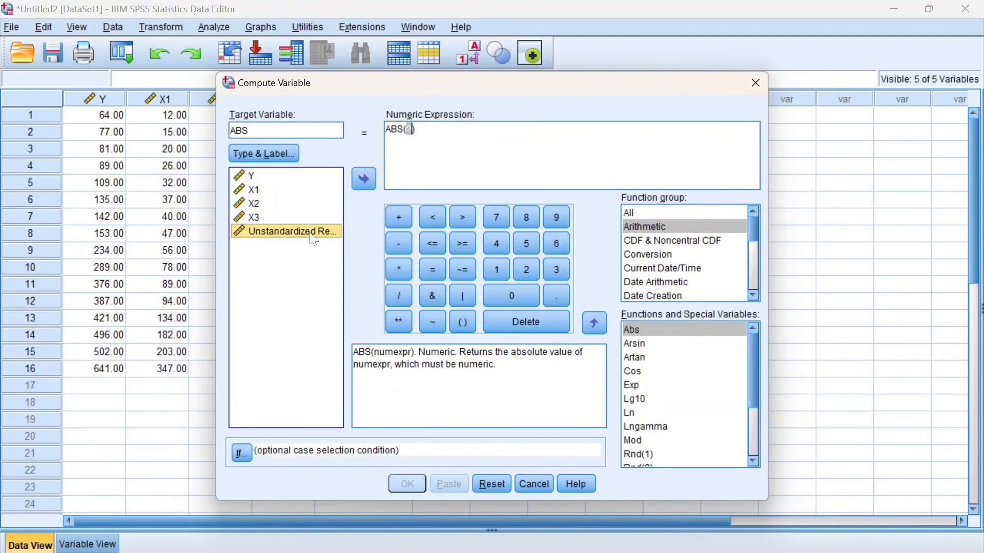
pyautogui.click(361, 179)
pyautogui.click(407, 484)
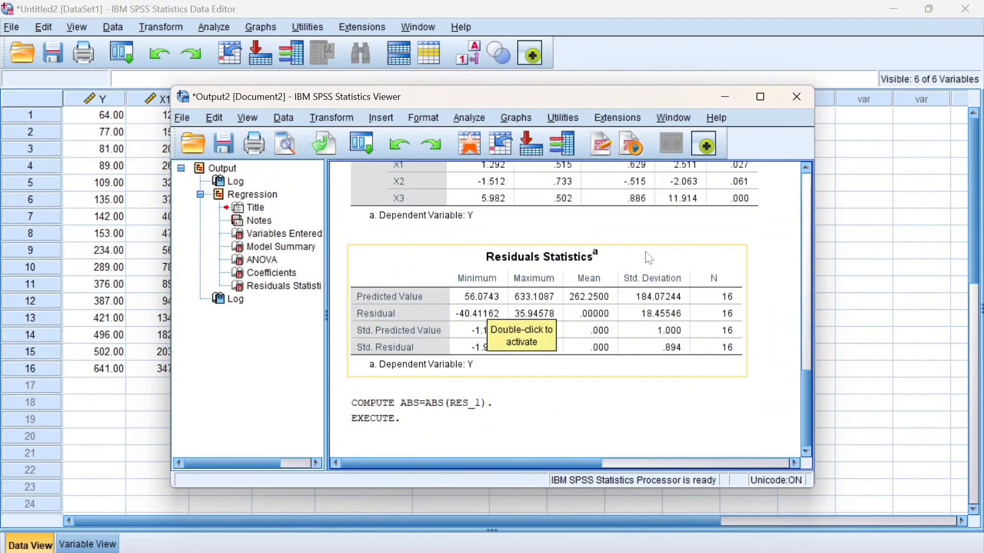
pyautogui.scroll(3, 649, 258)
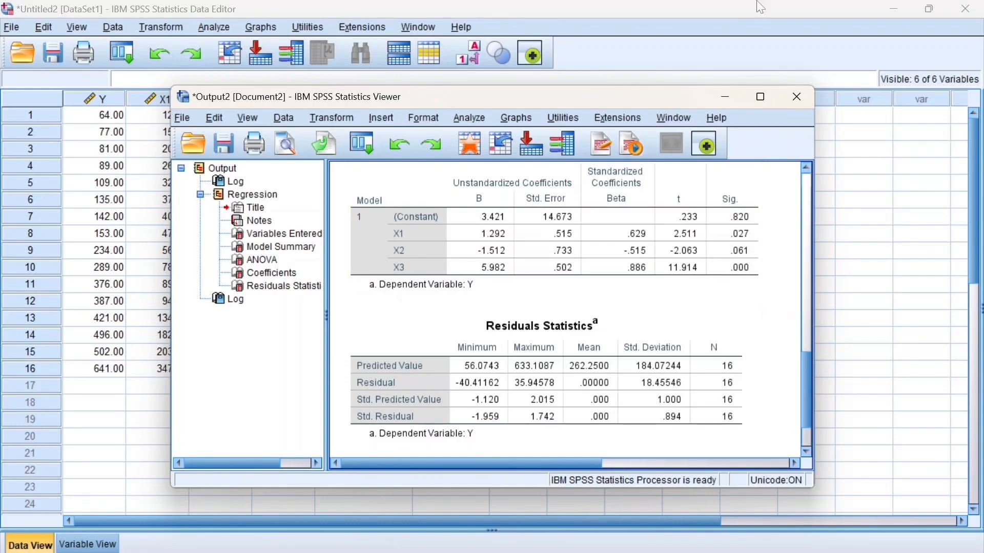
pyautogui.click(729, 96)
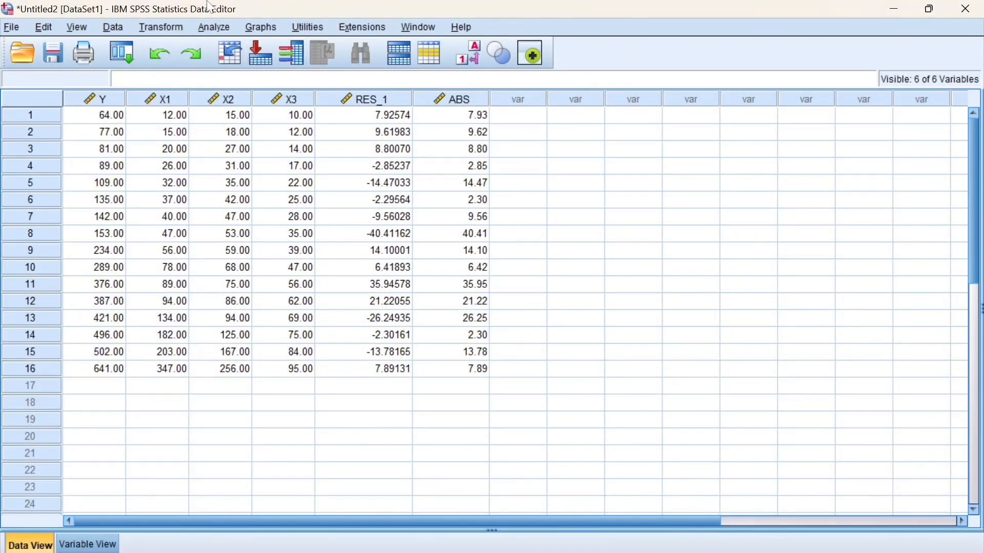
# Set up a fresh linear regression with ABS as the dependent variable and X1, X2 and X3 as independent variables
pyautogui.click(210, 29)
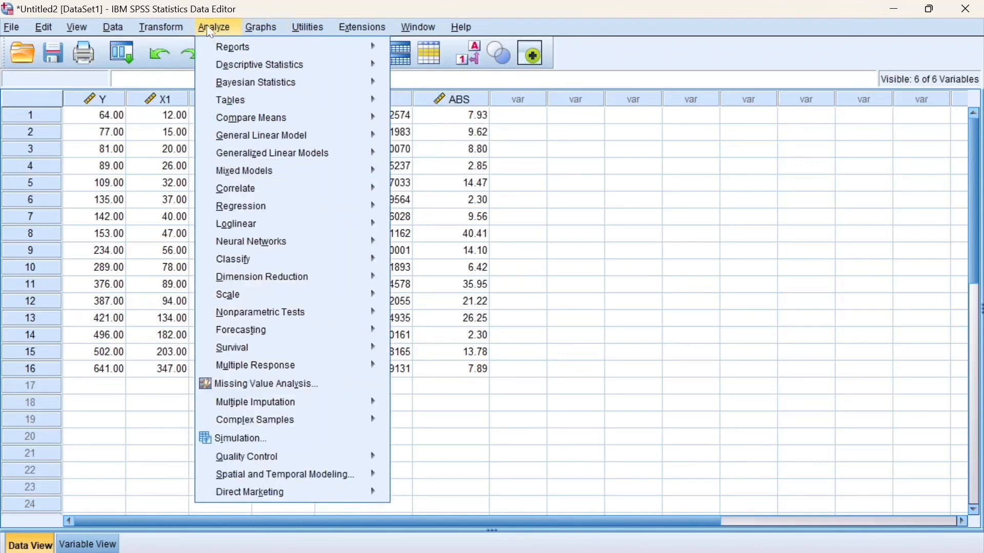
pyautogui.moveTo(259, 202)
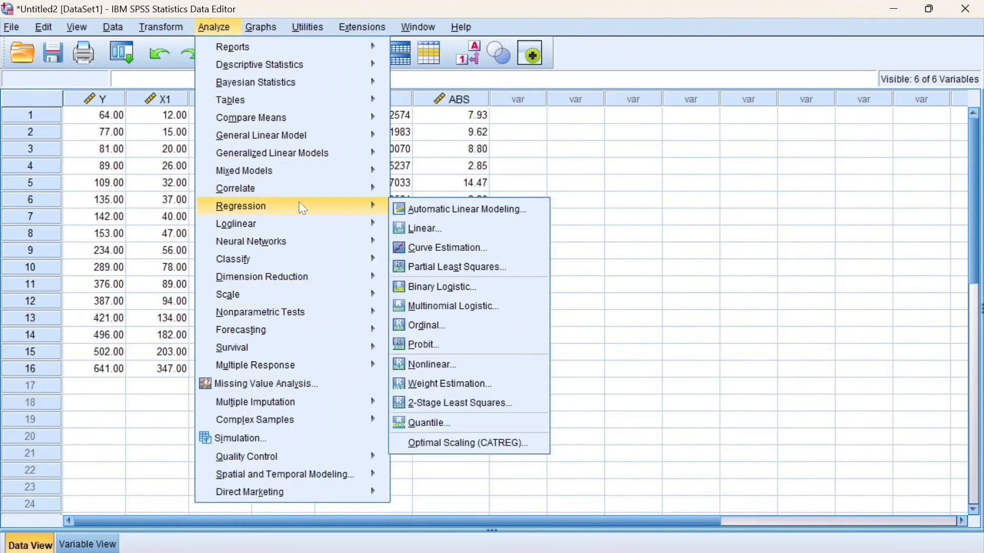
pyautogui.click(410, 227)
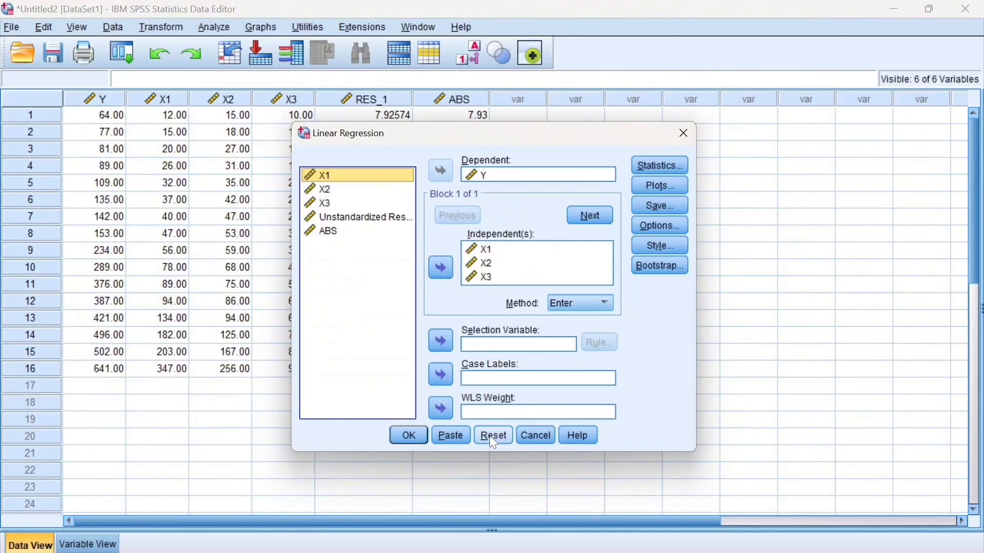
pyautogui.click(490, 436)
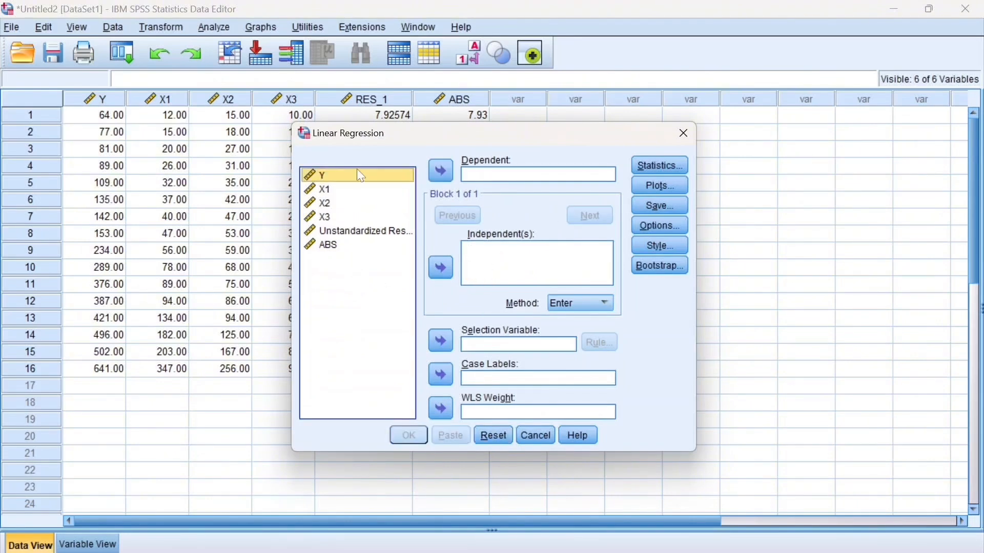
pyautogui.click(363, 246)
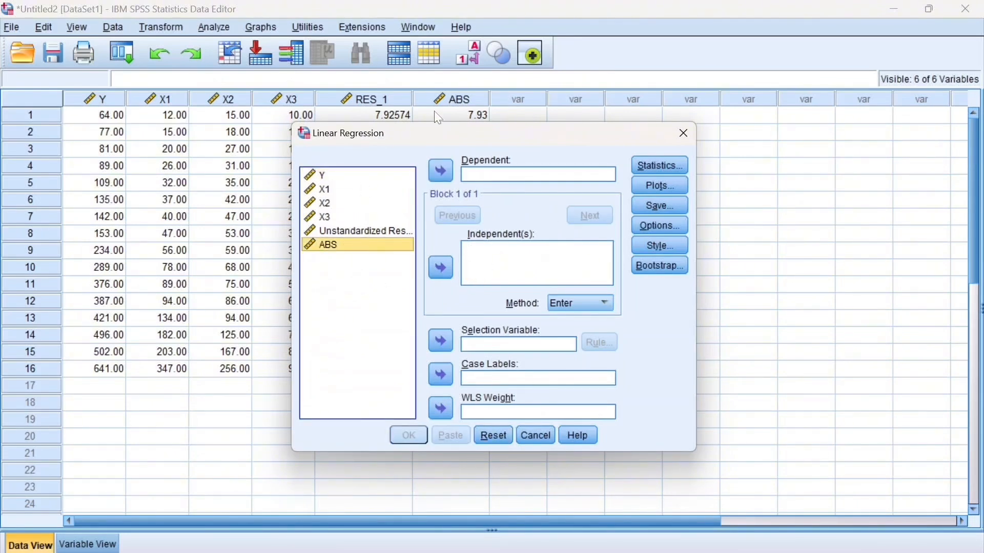
pyautogui.click(438, 171)
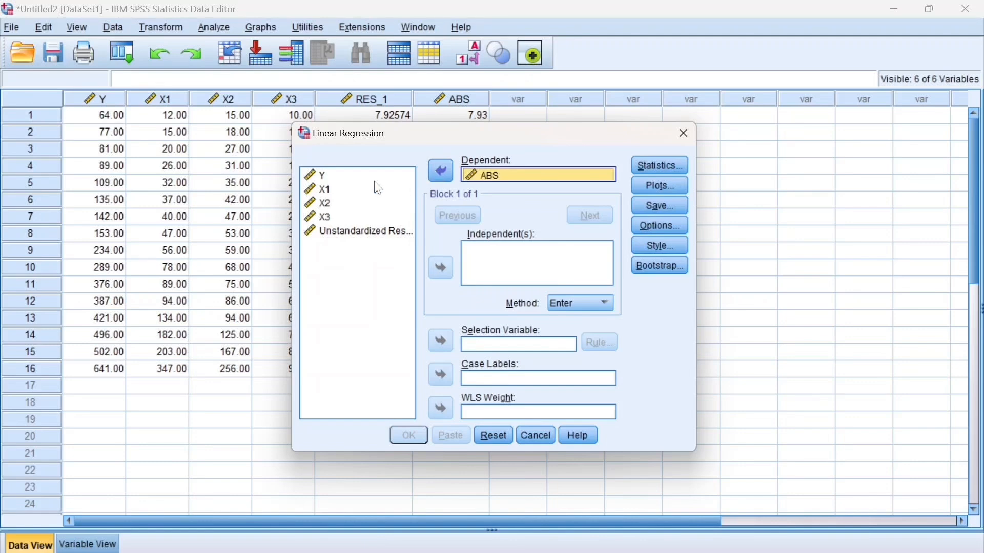
pyautogui.click(347, 191)
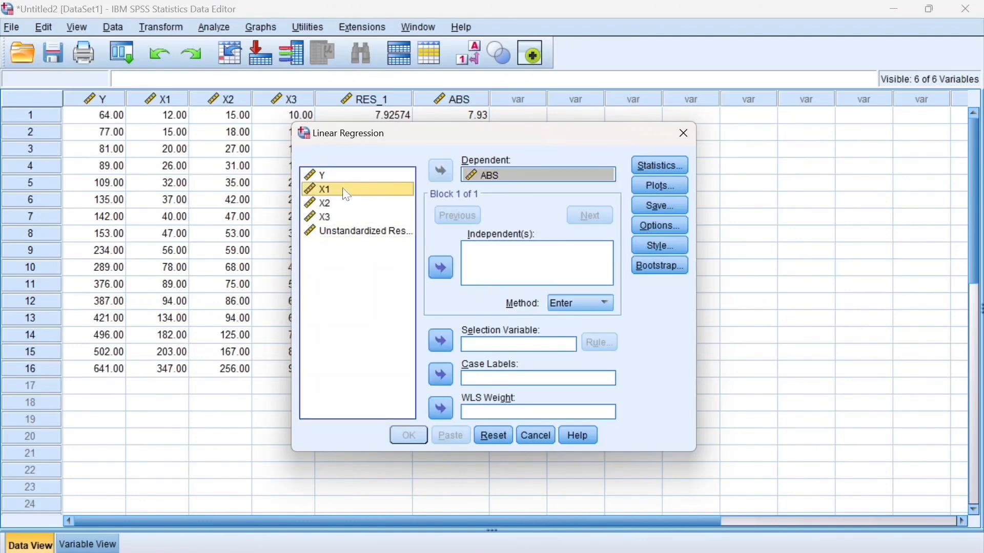
pyautogui.keyDown('shift'); pyautogui.click(350, 205); pyautogui.keyUp('shift')
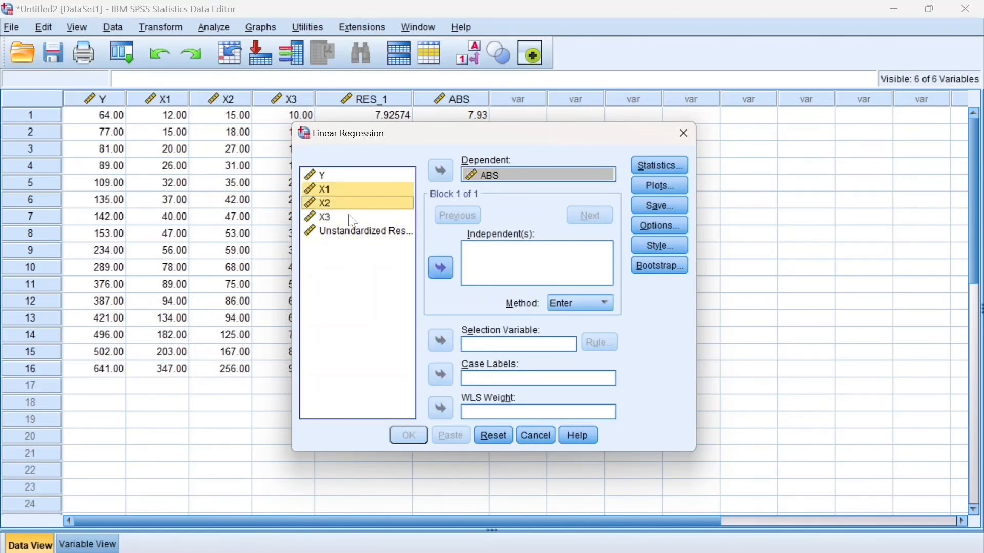
pyautogui.keyDown('shift'); pyautogui.click(350, 217); pyautogui.keyUp('shift')
pyautogui.click(442, 268)
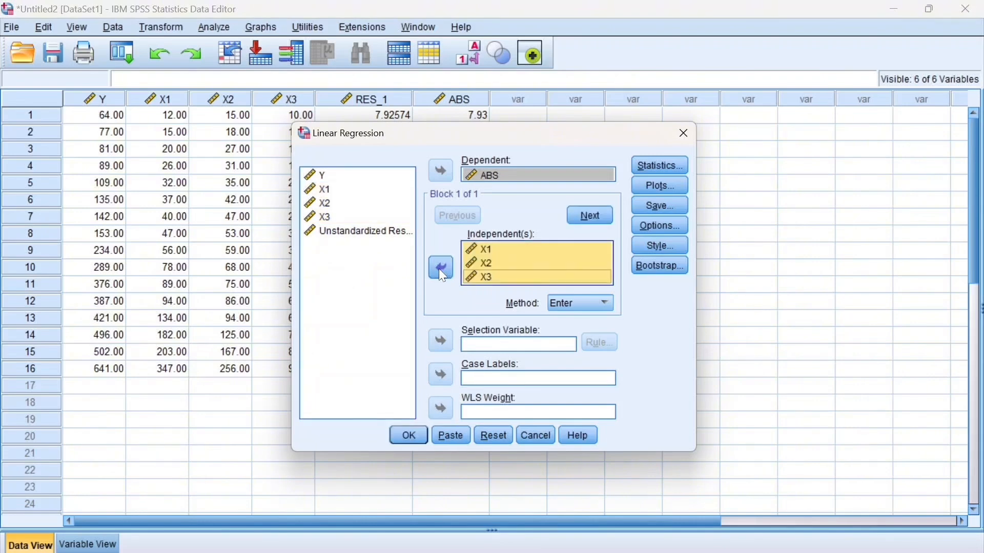
# Run the ABS regression with its unstandardized residuals saved to the data set, and return to the data set
pyautogui.click(648, 205)
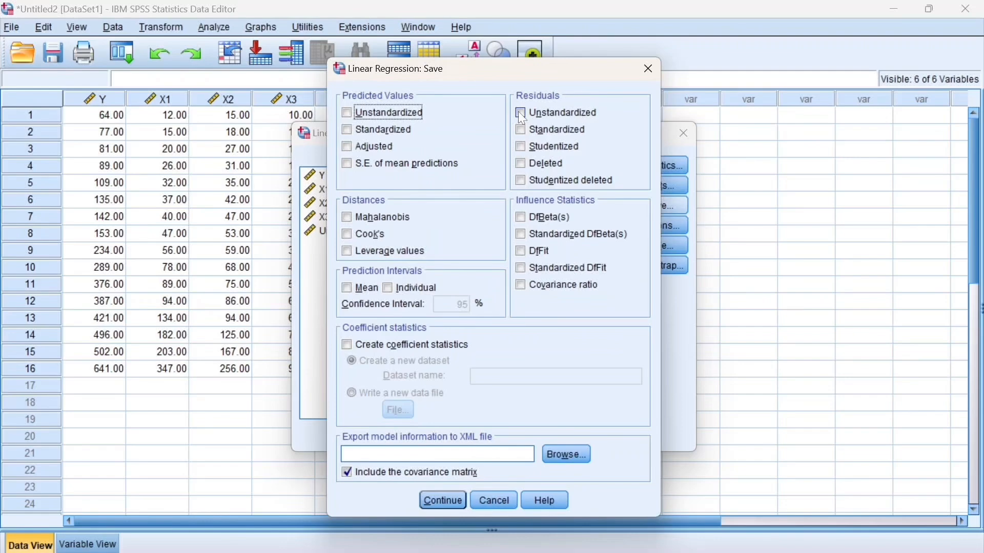
pyautogui.click(520, 115)
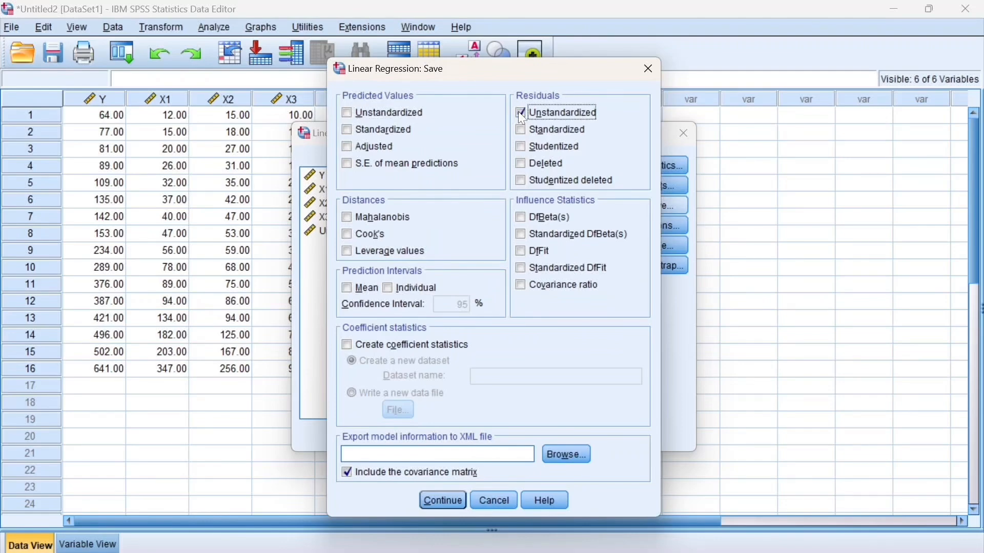
pyautogui.click(433, 496)
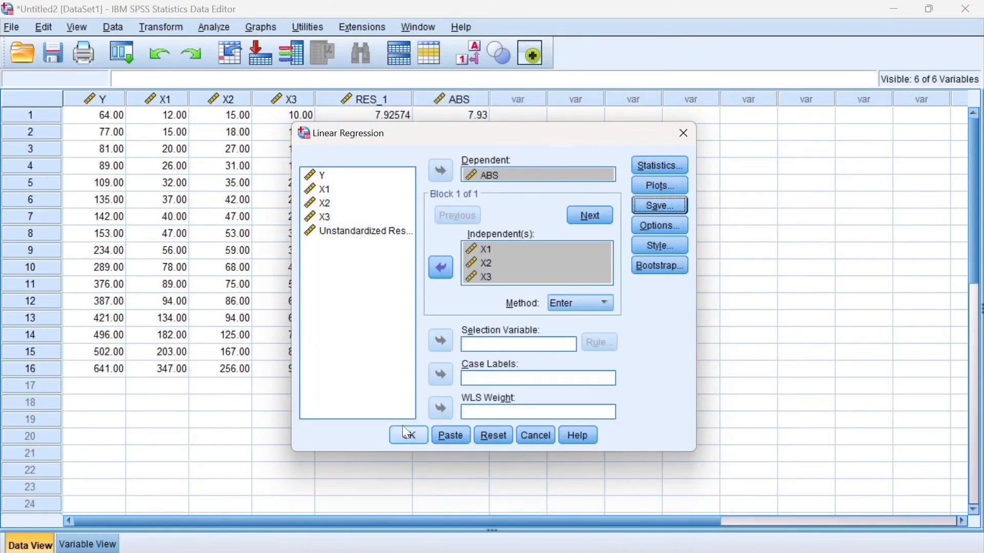
pyautogui.click(404, 432)
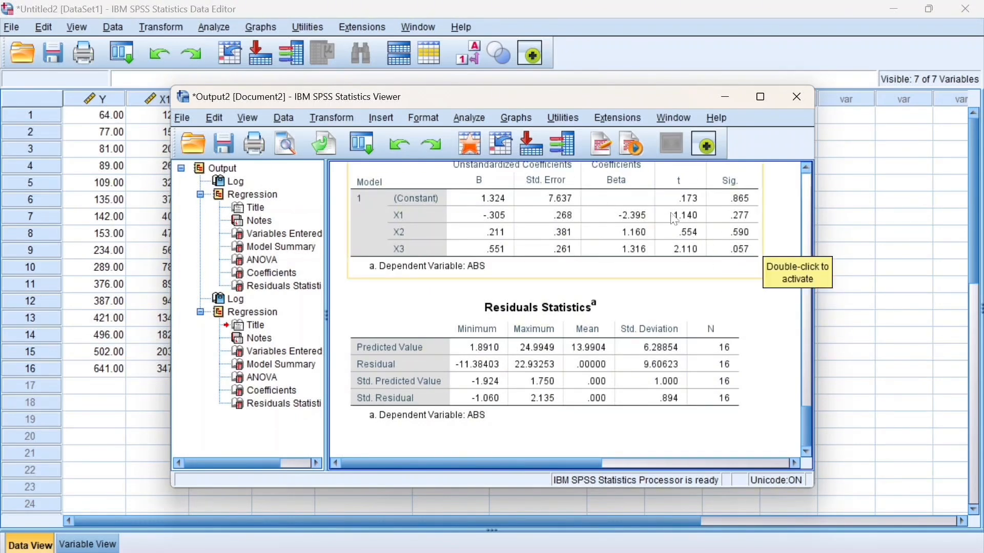
pyautogui.click(726, 95)
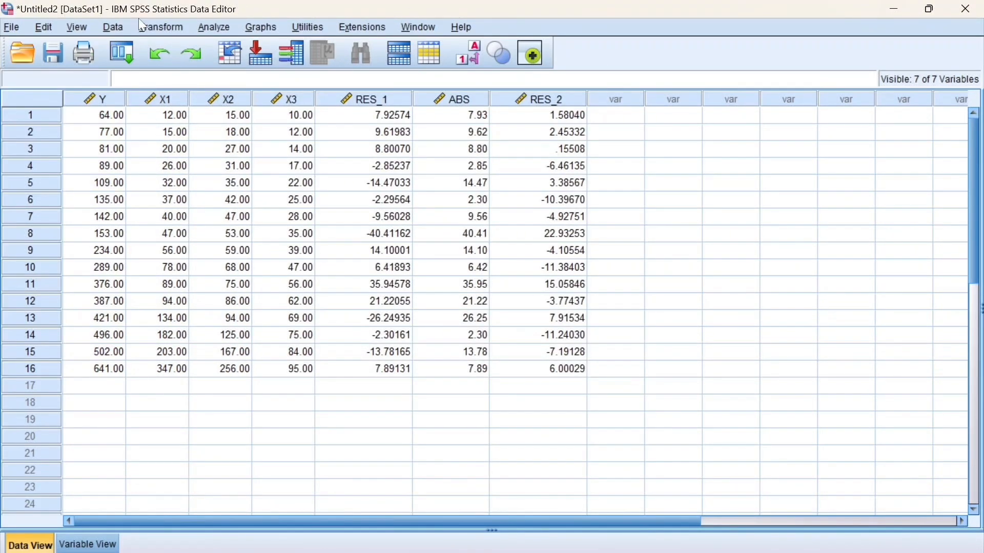
# Start a new computed variable with the previous Compute Variable settings cleared, and name the target variable TRANSFROM
pyautogui.click(166, 27)
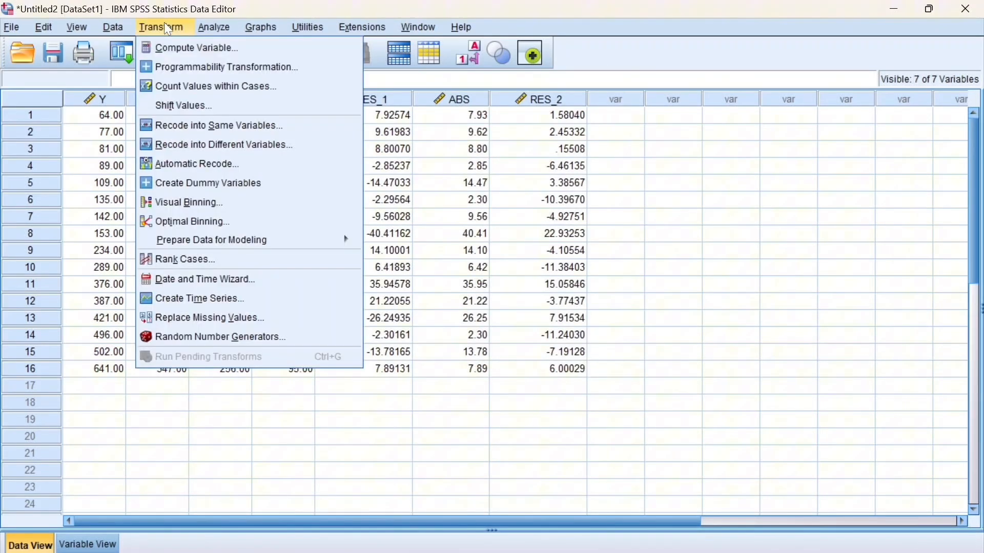
pyautogui.click(182, 48)
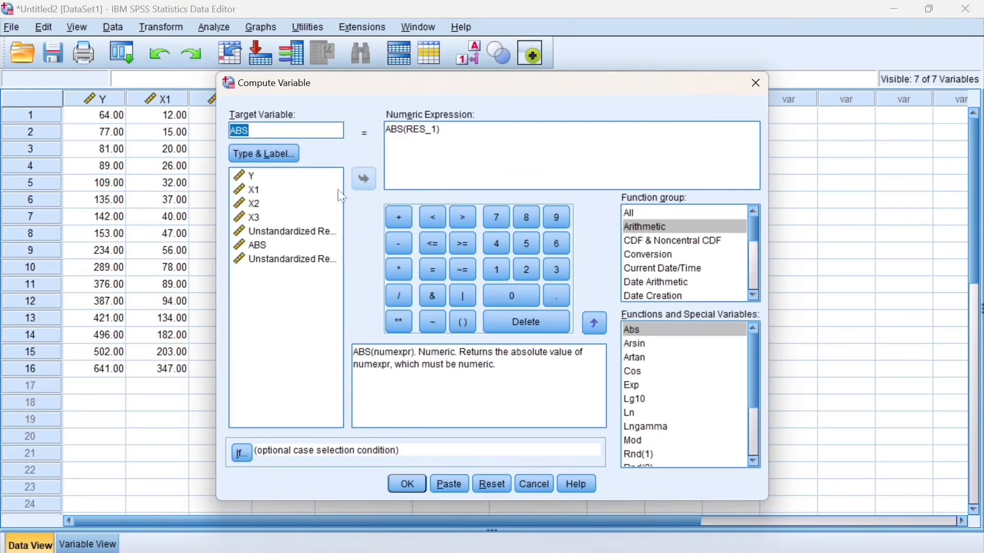
pyautogui.click(491, 483)
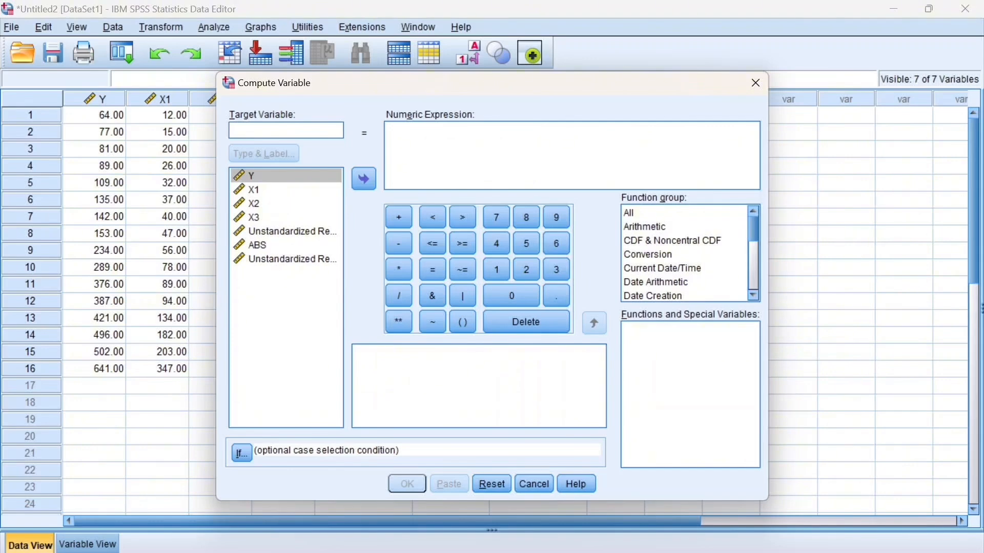
pyautogui.write('TRANS')
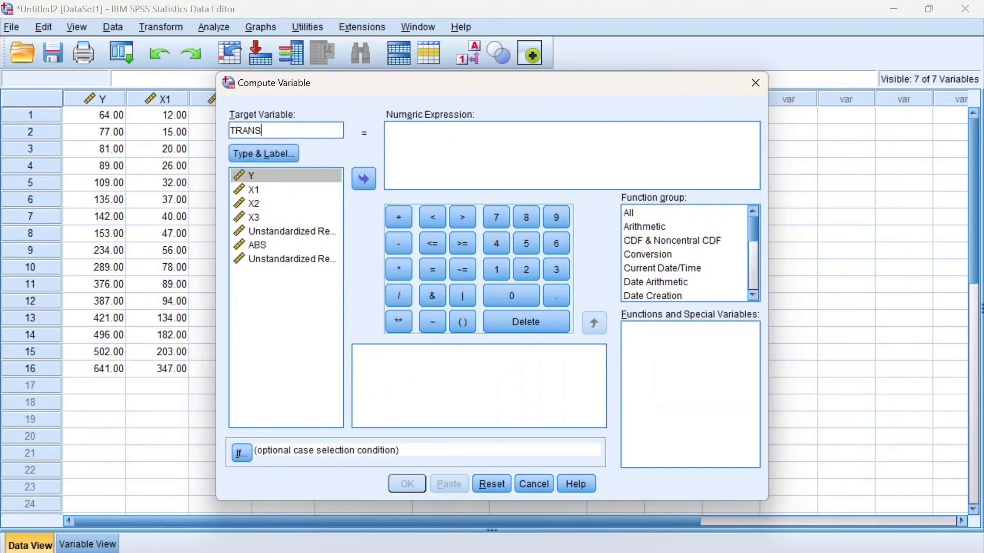
pyautogui.write('FROM')
# Compute TRANSFROM with the expression X3 * X3, and minimize the output window
pyautogui.click(386, 129)
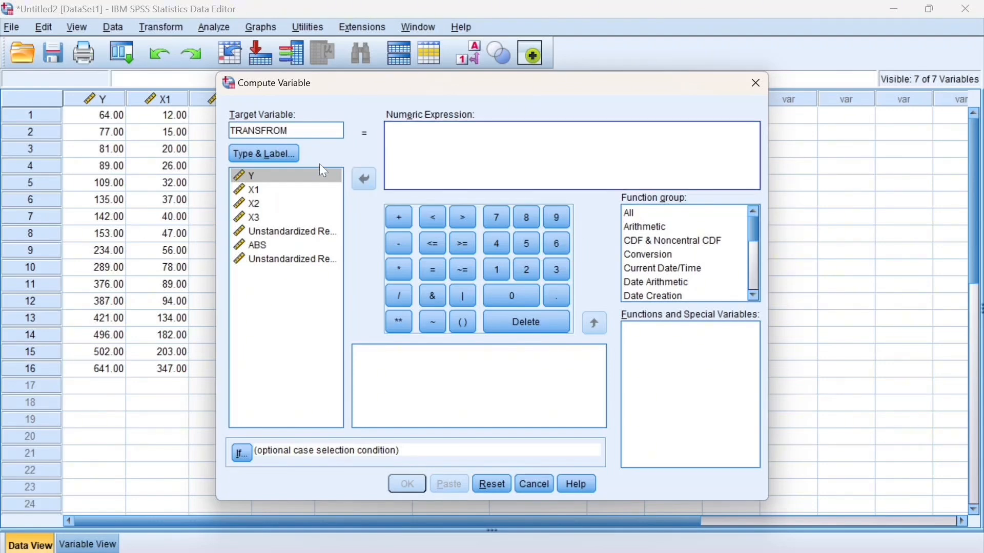
pyautogui.click(261, 217)
pyautogui.click(367, 182)
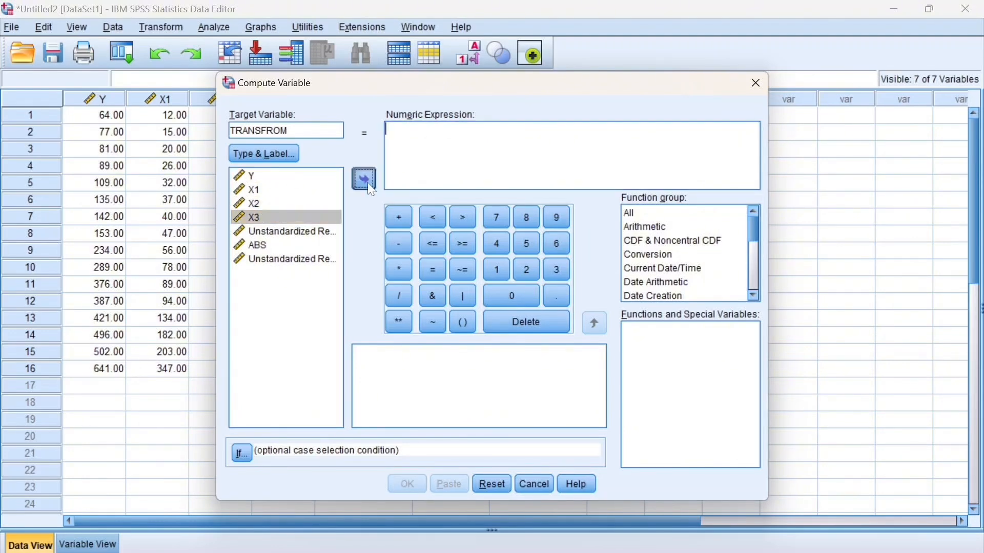
pyautogui.click(399, 269)
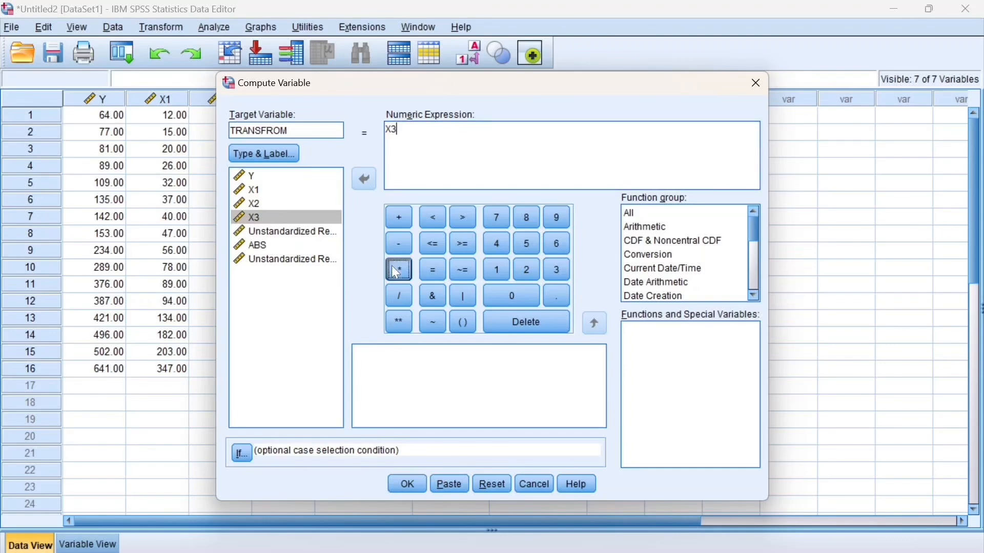
pyautogui.click(309, 215)
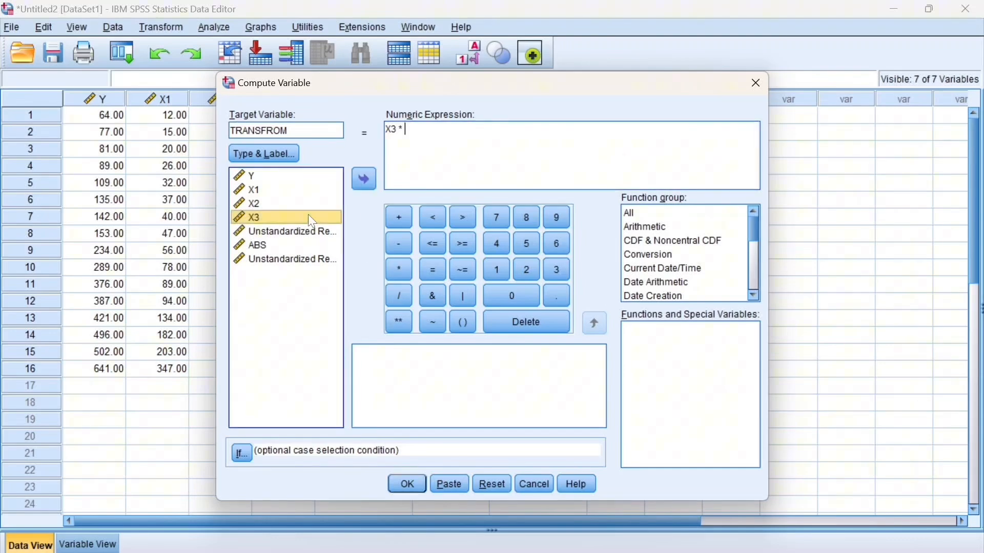
pyautogui.click(357, 180)
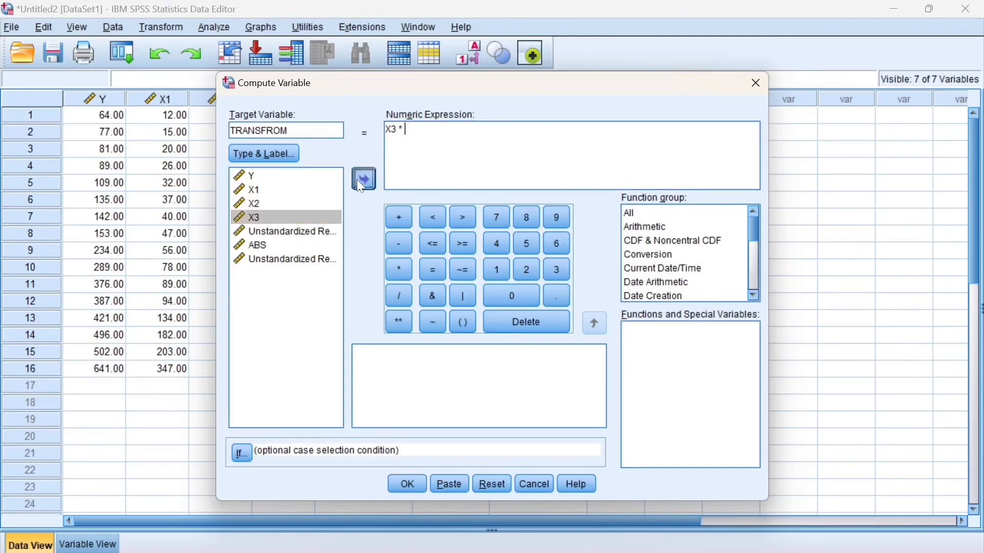
pyautogui.click(419, 486)
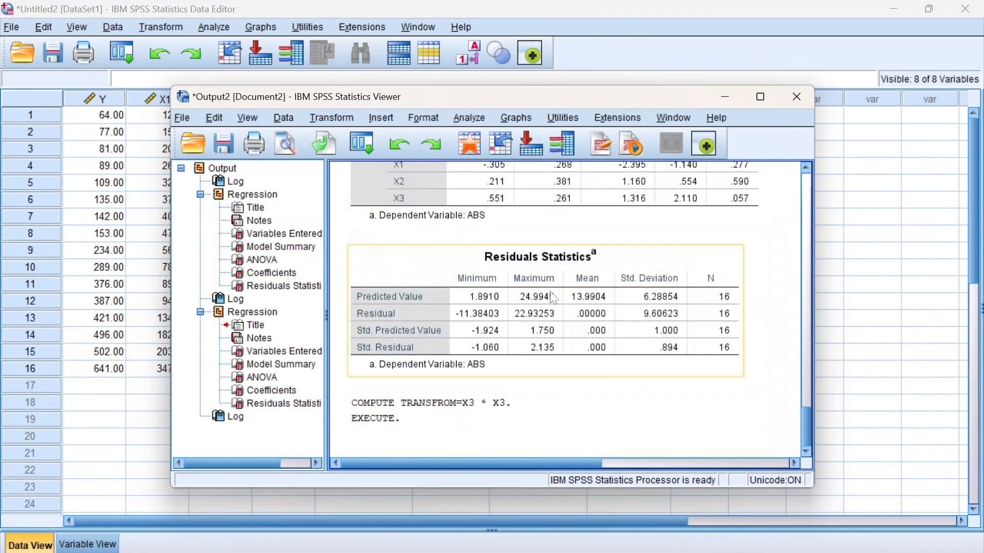
pyautogui.click(735, 102)
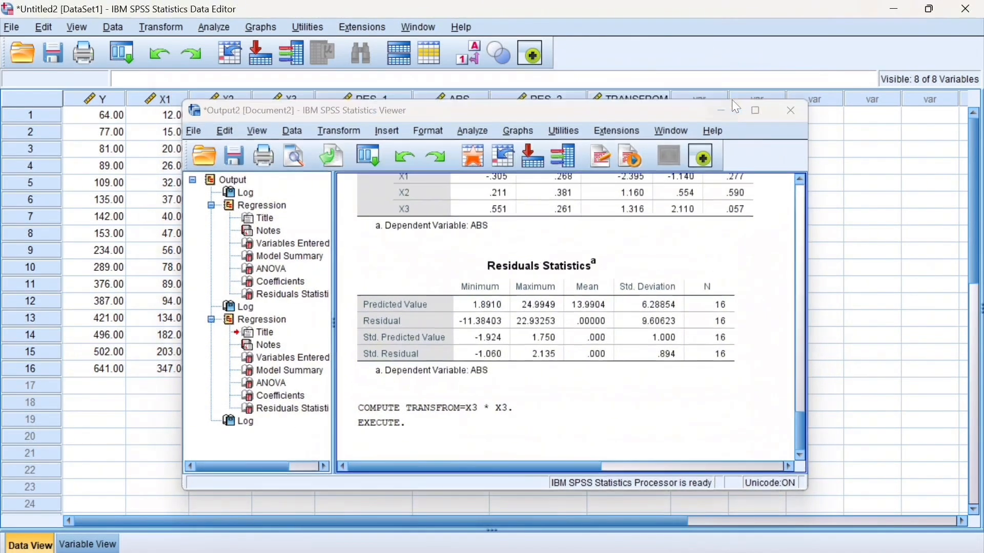
# Start another computed variable and name its target variable TRANSFROM_X2
pyautogui.click(151, 26)
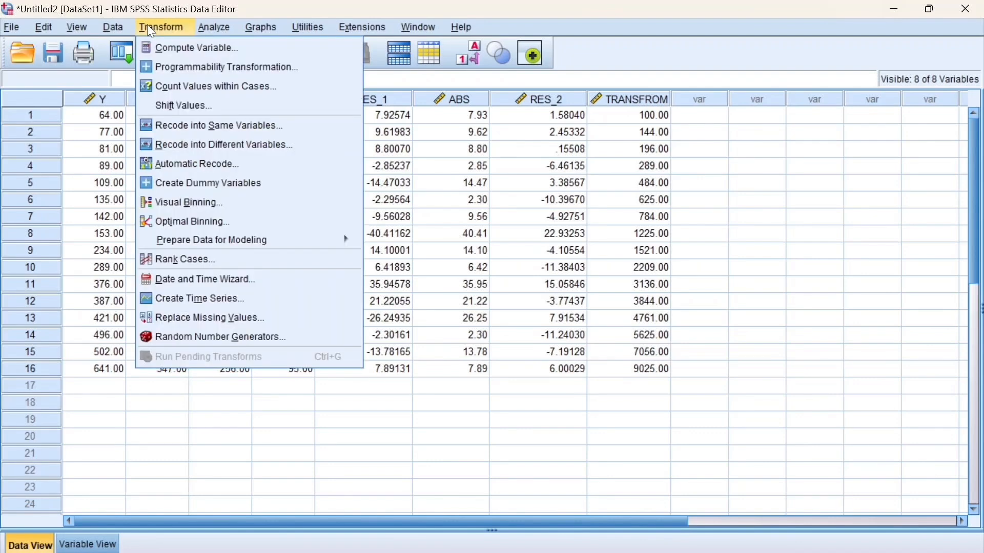
pyautogui.click(180, 47)
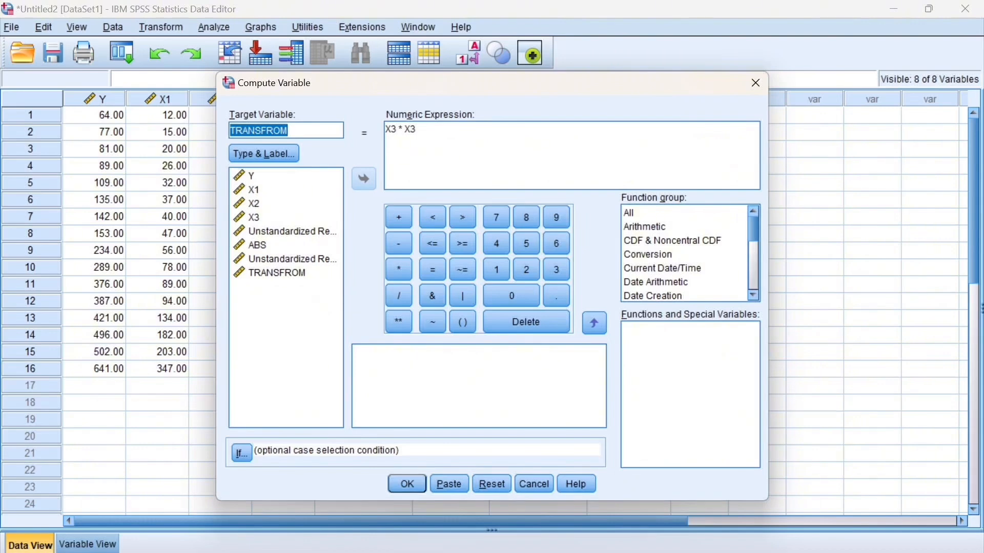
pyautogui.click(288, 130)
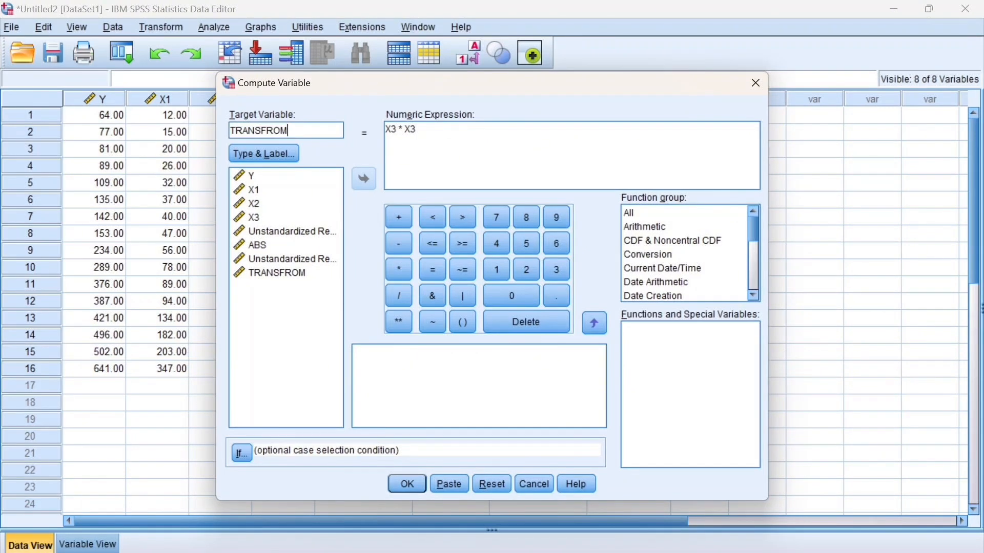
pyautogui.write('_X2')
# Replace the numeric expression with X2 / TRANSFROM, compute the variable, and minimize the output window
pyautogui.click(550, 142)
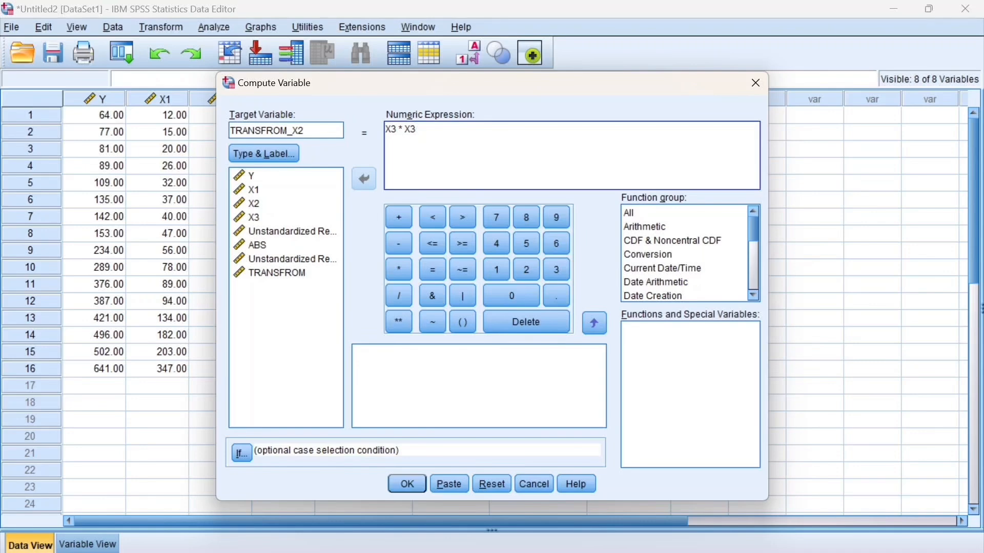
pyautogui.press('BackSpace')
pyautogui.press('BackSpace')
pyautogui.press('BackSpace')
pyautogui.press('BackSpace')
pyautogui.press('BackSpace')
pyautogui.press('BackSpace')
pyautogui.press('BackSpace')
pyautogui.write('X2')
pyautogui.click(398, 296)
pyautogui.click(281, 275)
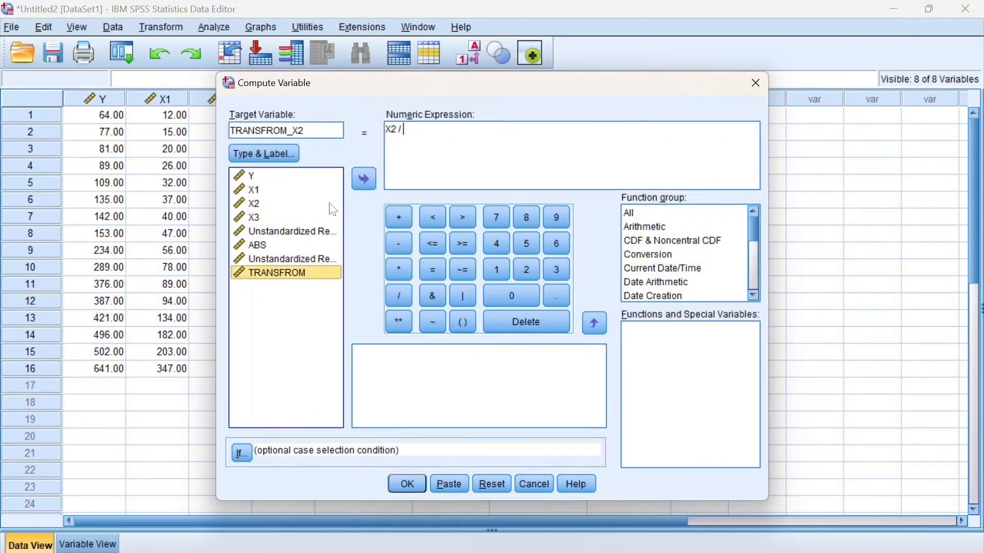
pyautogui.click(358, 182)
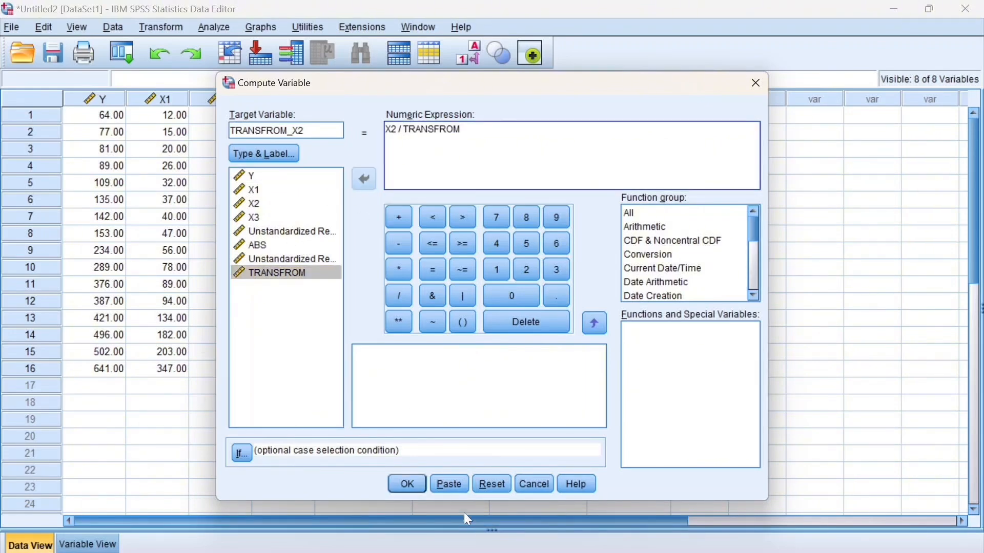
pyautogui.click(407, 484)
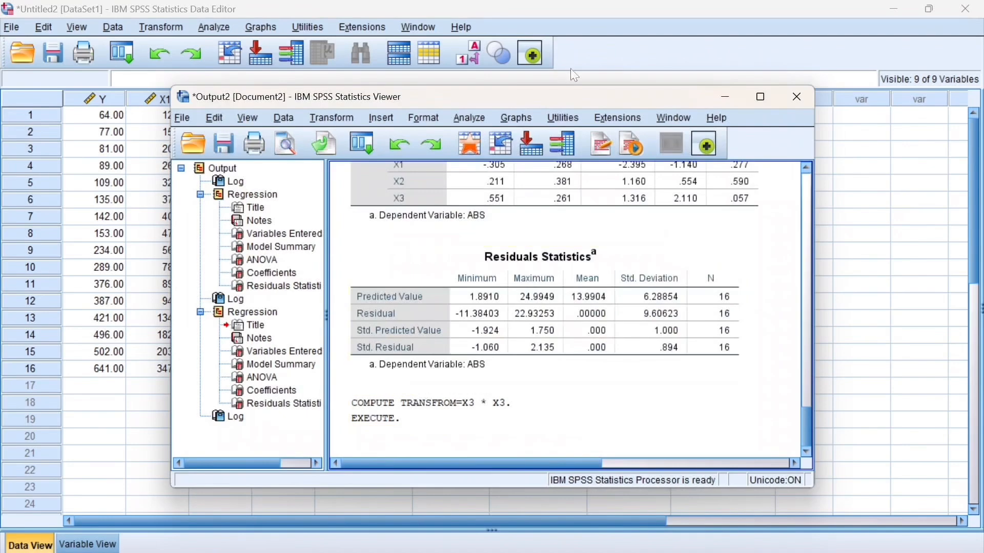
pyautogui.click(726, 97)
# Start another computed variable and name its target variable TRANSFROM_X1
pyautogui.click(173, 29)
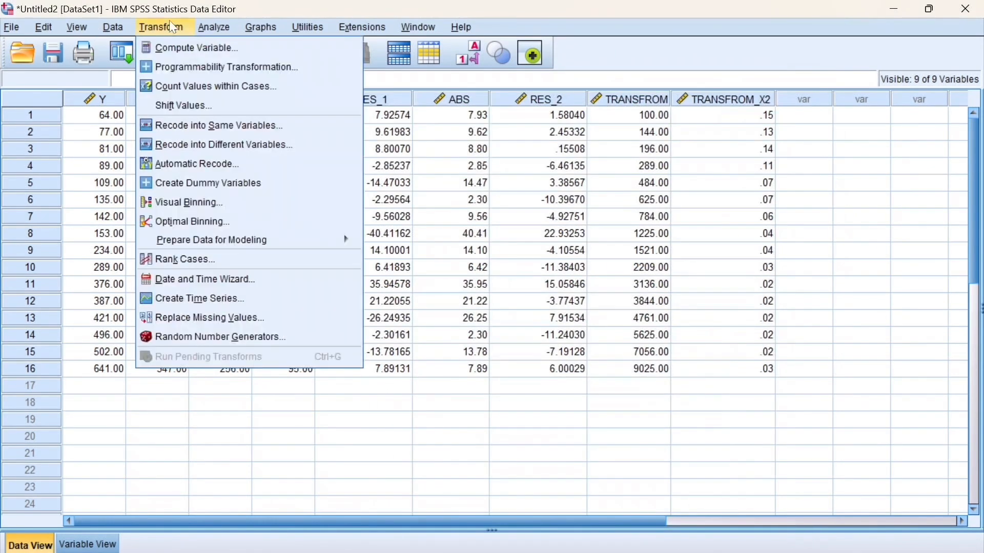
pyautogui.click(181, 46)
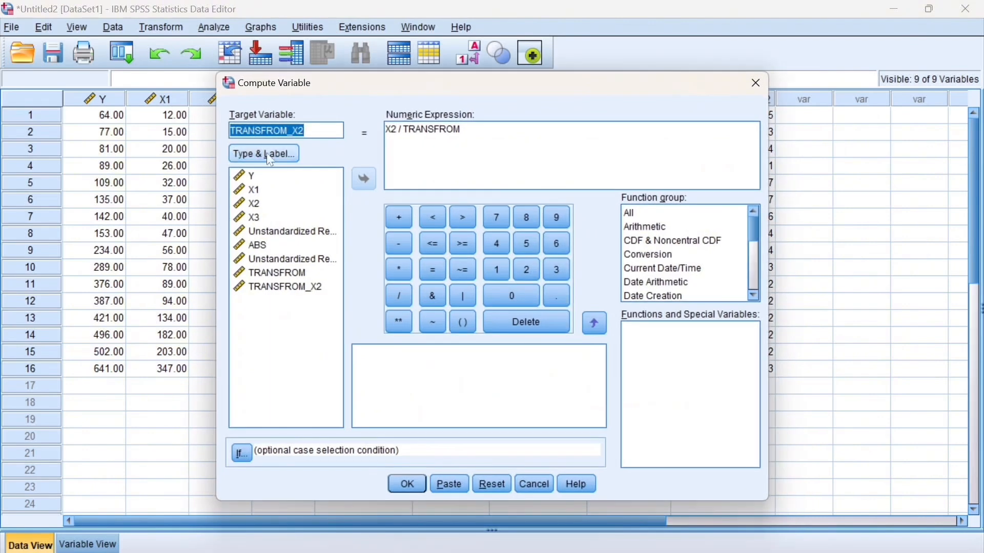
pyautogui.click(303, 130)
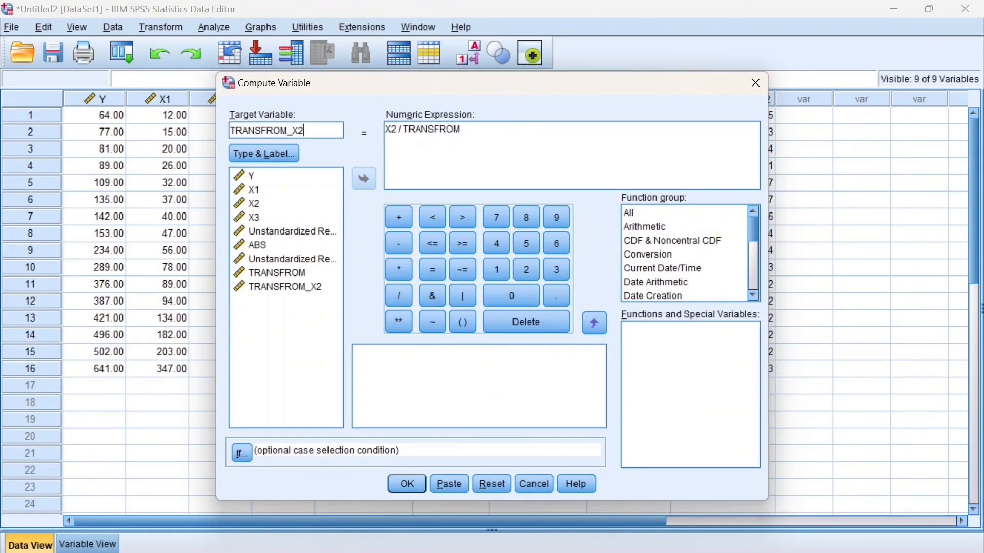
pyautogui.press('BackSpace')
pyautogui.write('1')
# Change the numeric expression to X1/ TRANSFROM, compute the variable, and minimize the output window
pyautogui.click(398, 129)
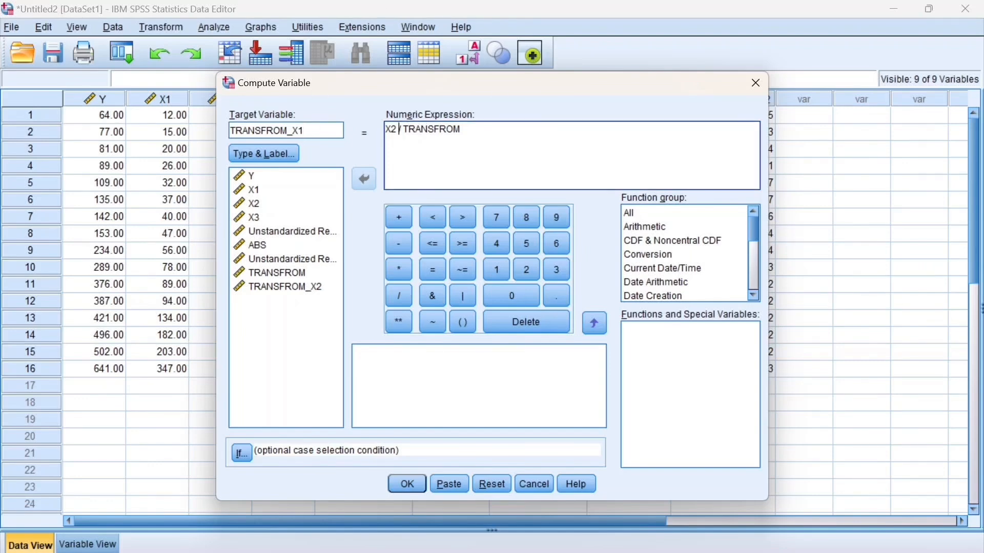
pyautogui.press('BackSpace')
pyautogui.press('BackSpace')
pyautogui.write('1')
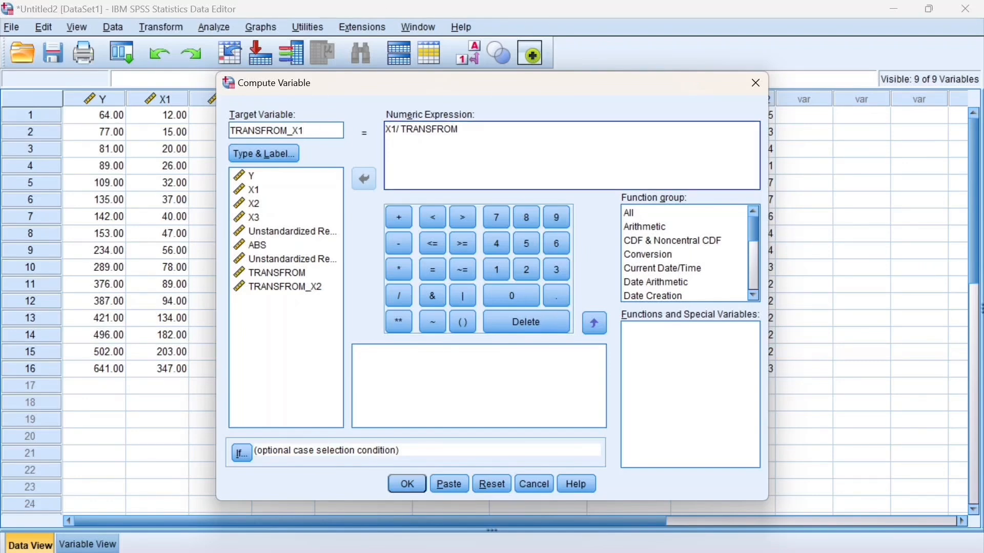
pyautogui.click(418, 485)
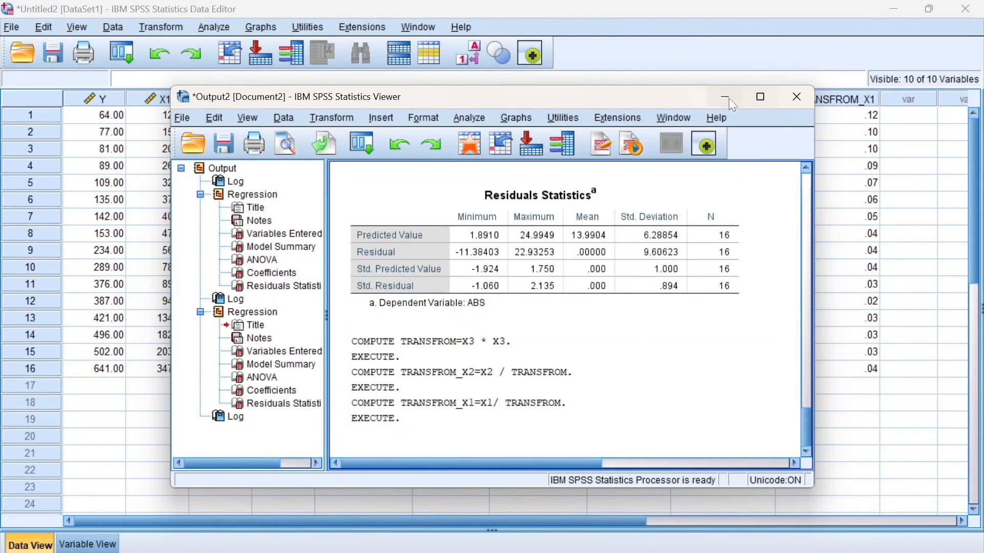
pyautogui.click(732, 102)
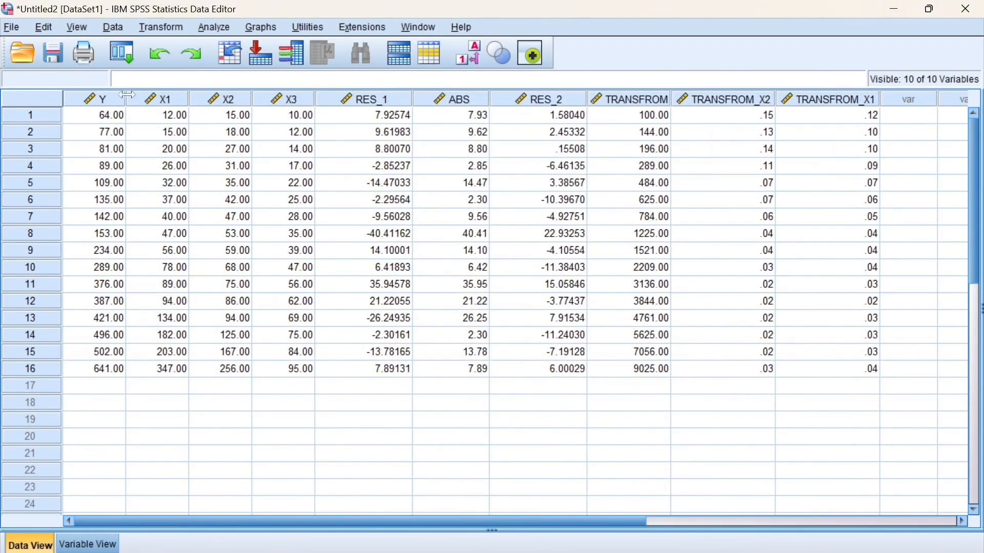
# Start another computed variable and name its target variable TRANSFROM_Y
pyautogui.click(147, 29)
pyautogui.click(188, 50)
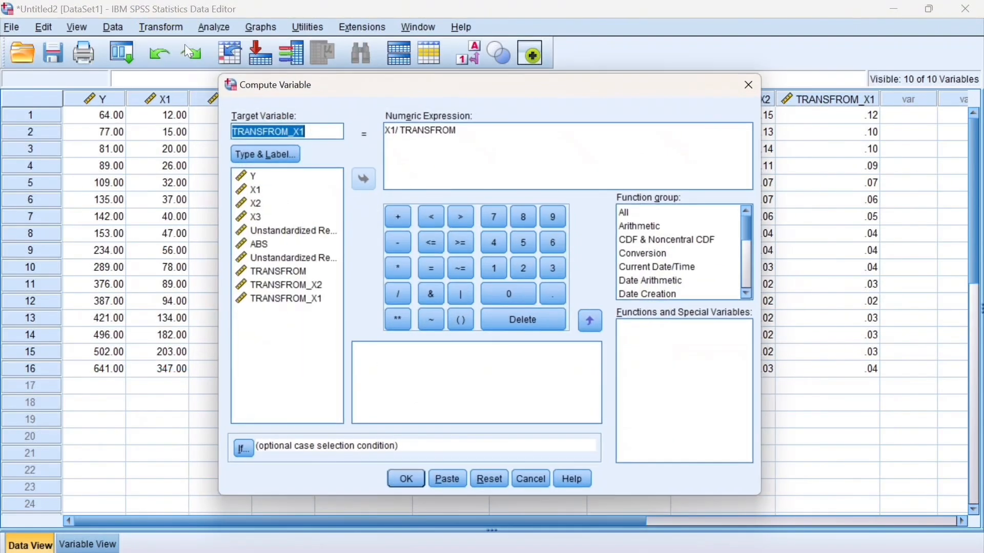
pyautogui.click(304, 131)
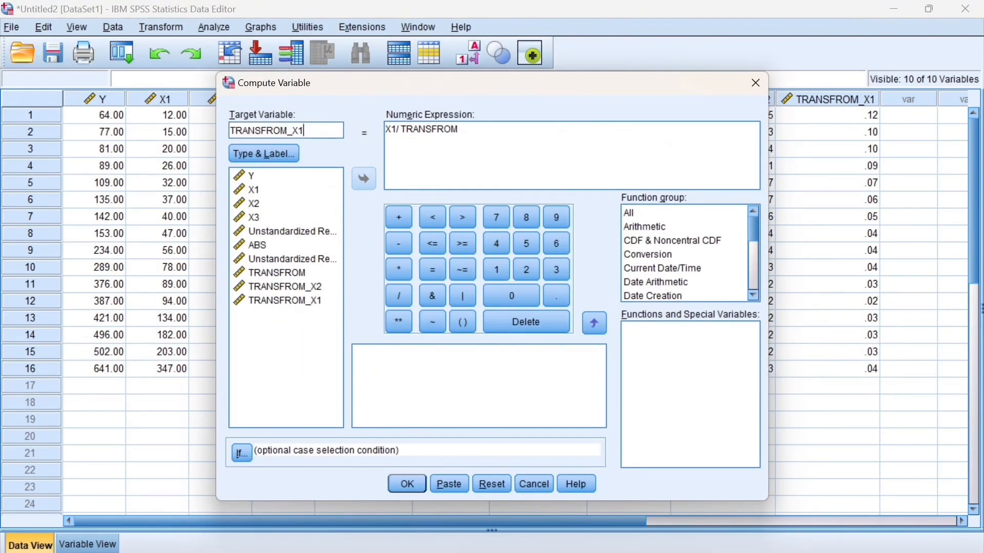
pyautogui.press('BackSpace')
pyautogui.write('Y')
# Change the numeric expression to Y/ TRANSFROM, compute the variable, and minimize the output window
pyautogui.click(396, 129)
pyautogui.press('BackSpace')
pyautogui.press('BackSpace')
pyautogui.write('Y')
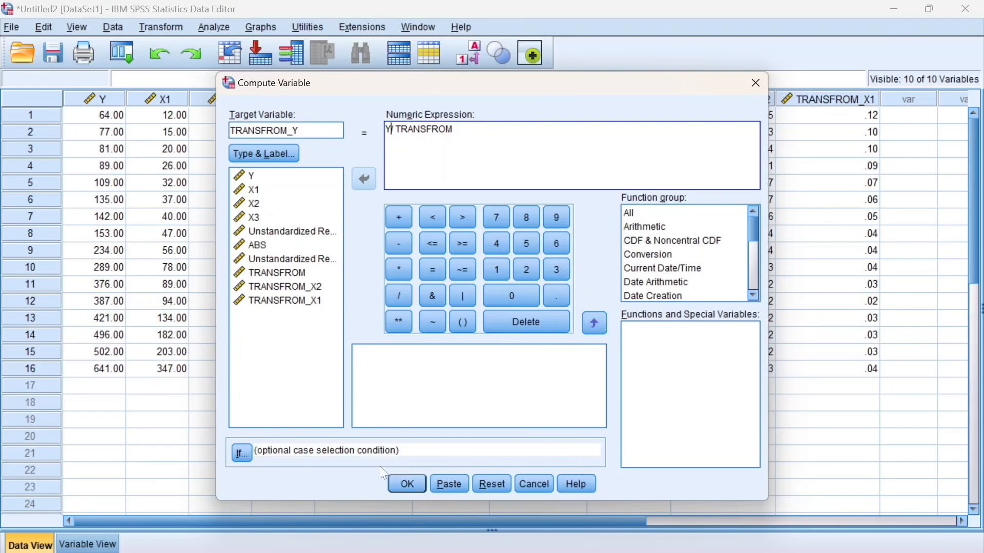
pyautogui.click(408, 483)
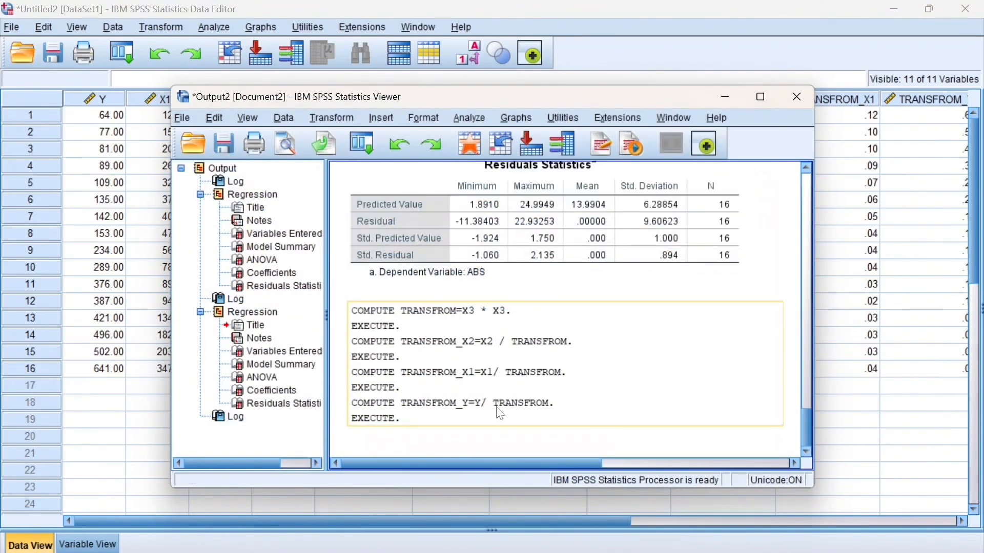
pyautogui.click(722, 99)
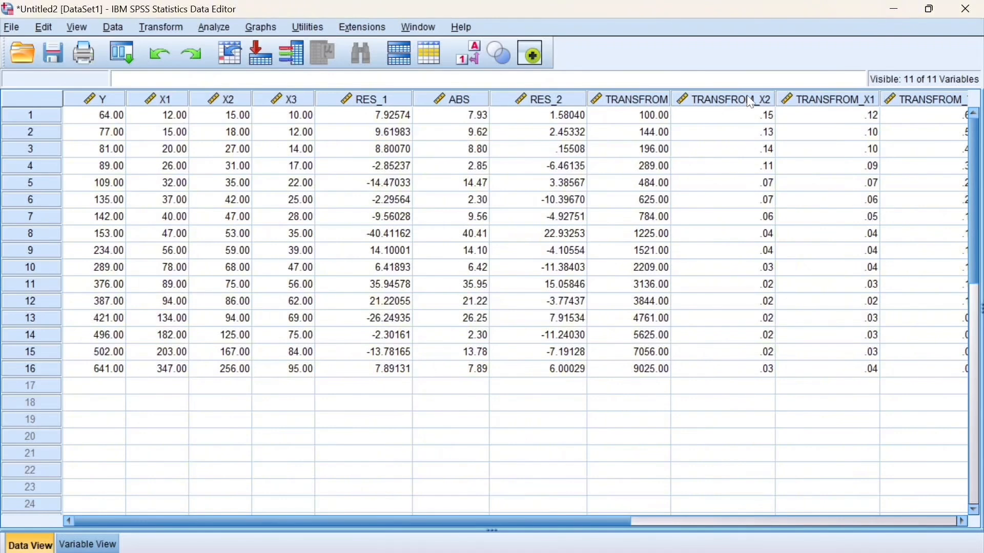
# Start a linear regression with the previous settings cleared, and set TRANSFROM_Y as the dependent variable
pyautogui.moveTo(567, 521); pyautogui.dragTo(663, 523)
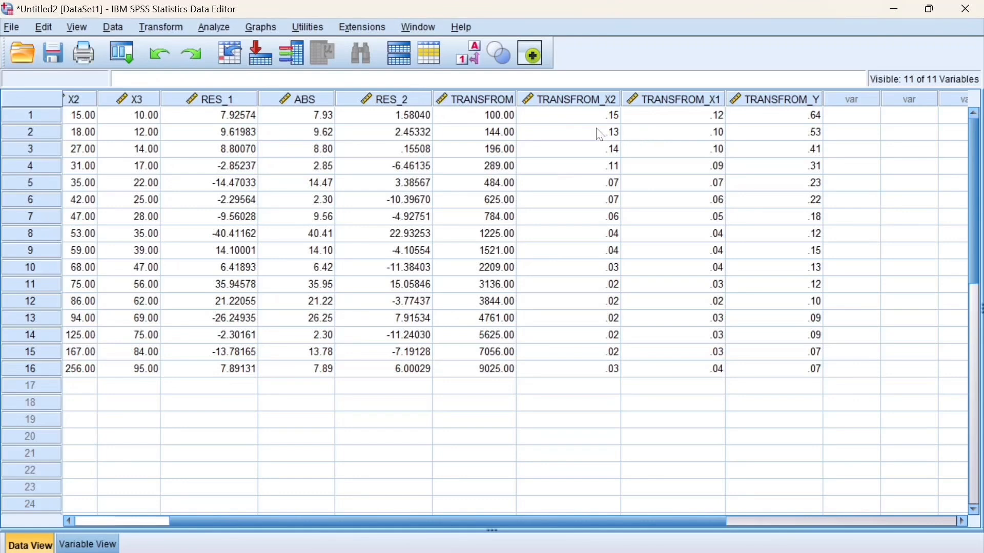
pyautogui.click(225, 27)
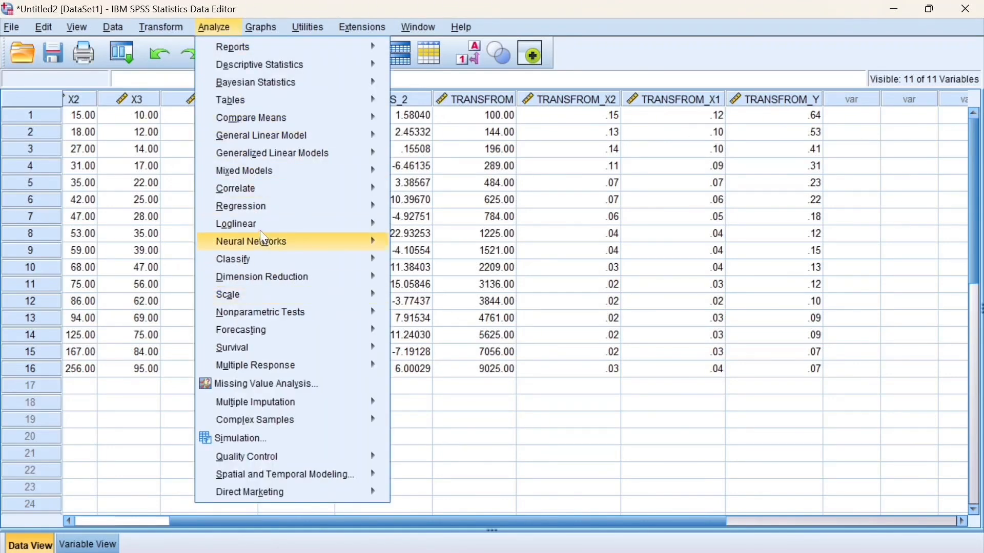
pyautogui.moveTo(245, 210)
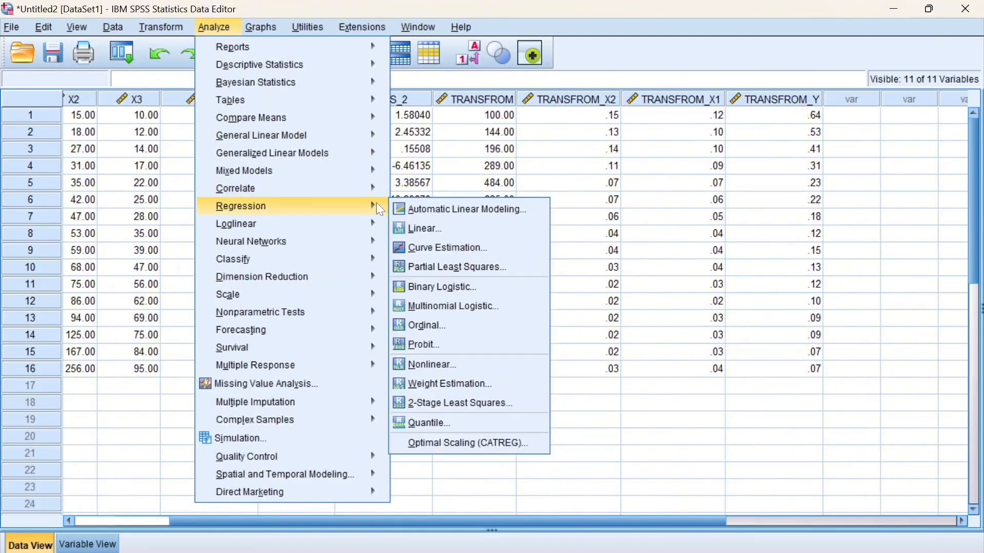
pyautogui.click(435, 228)
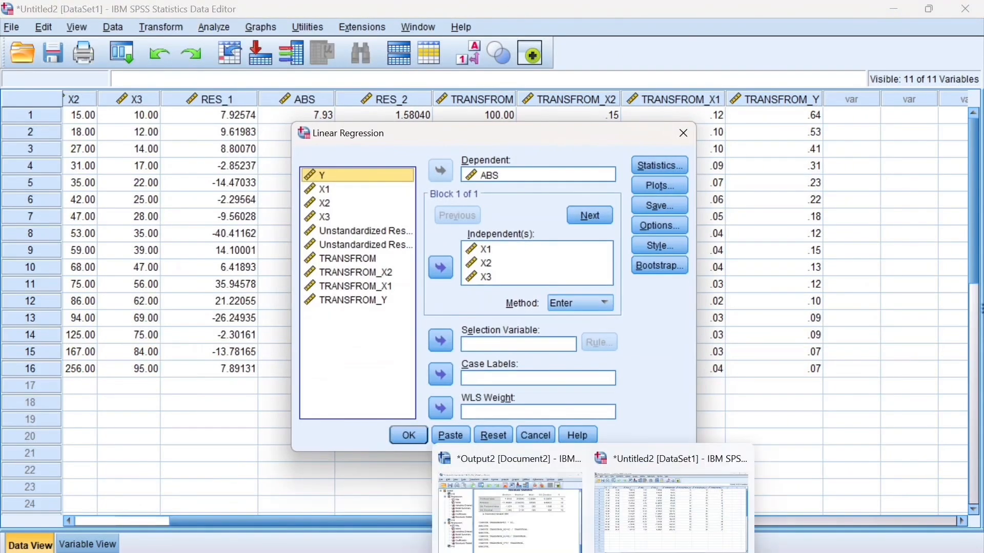
pyautogui.click(497, 434)
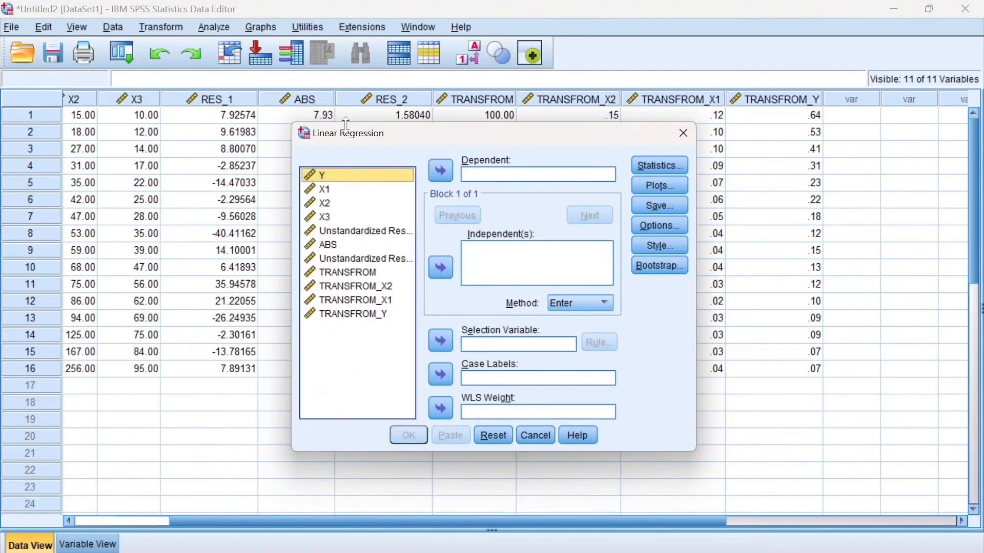
pyautogui.click(363, 317)
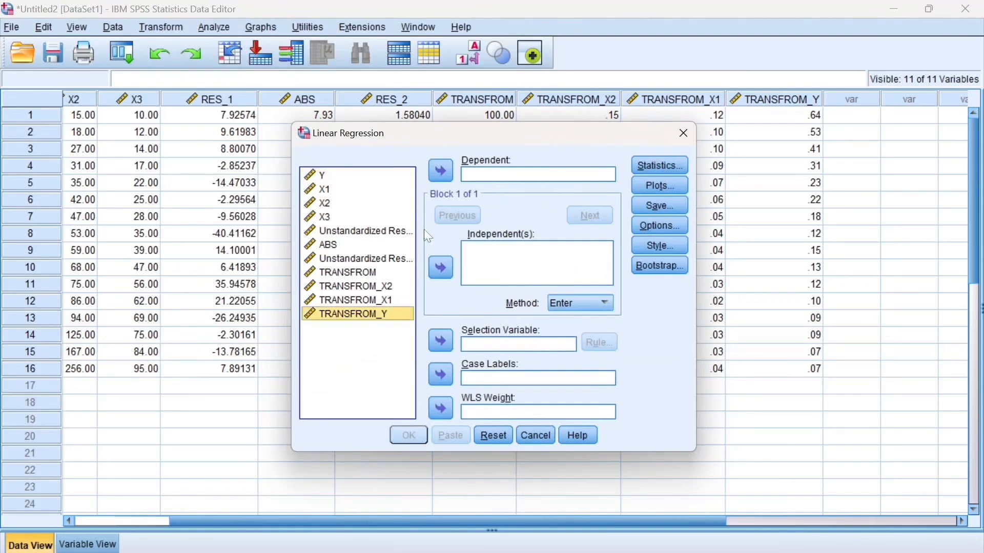
pyautogui.click(433, 178)
# Add TRANSFROM, TRANSFROM_X2 and TRANSFROM_X1 as the regression's independent variables
pyautogui.click(363, 301)
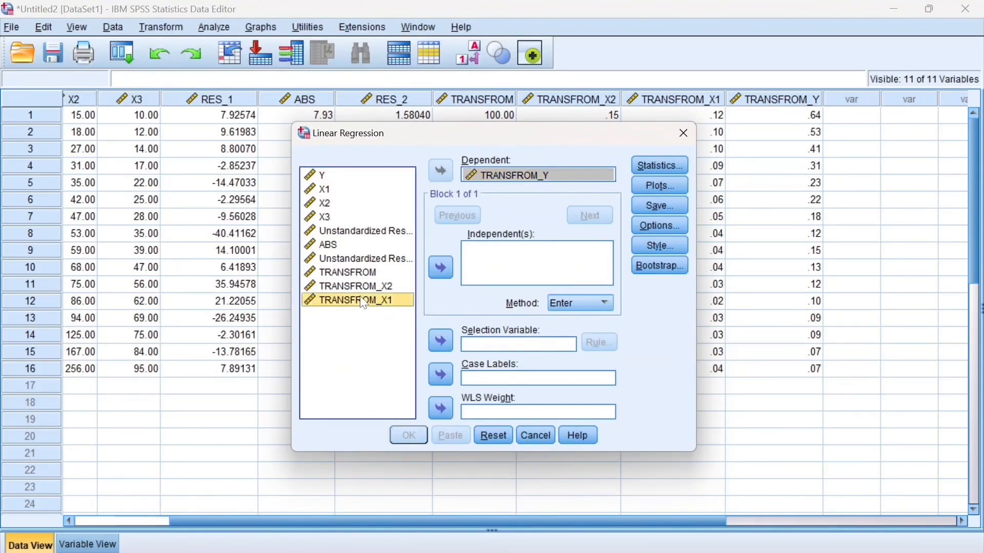
pyautogui.moveTo(365, 295); pyautogui.dragTo(357, 272)
pyautogui.click(434, 265)
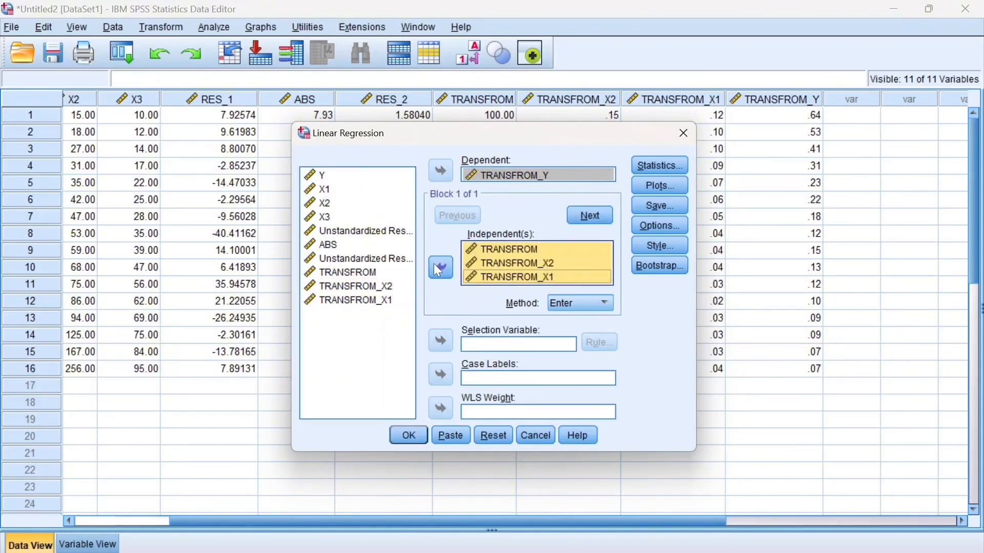
# Set the regression to save only unstandardized residuals, run it, and minimize the output window
pyautogui.click(648, 207)
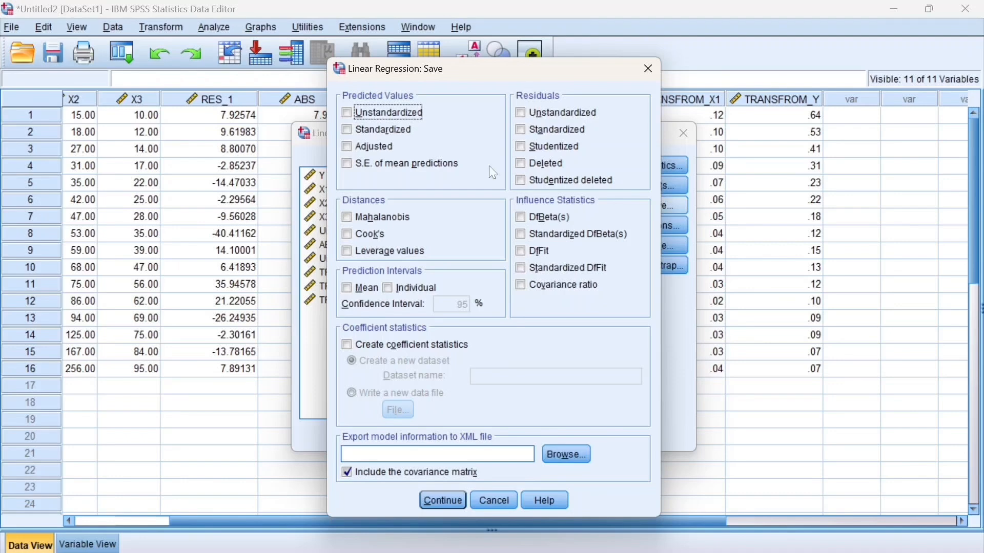
pyautogui.click(530, 128)
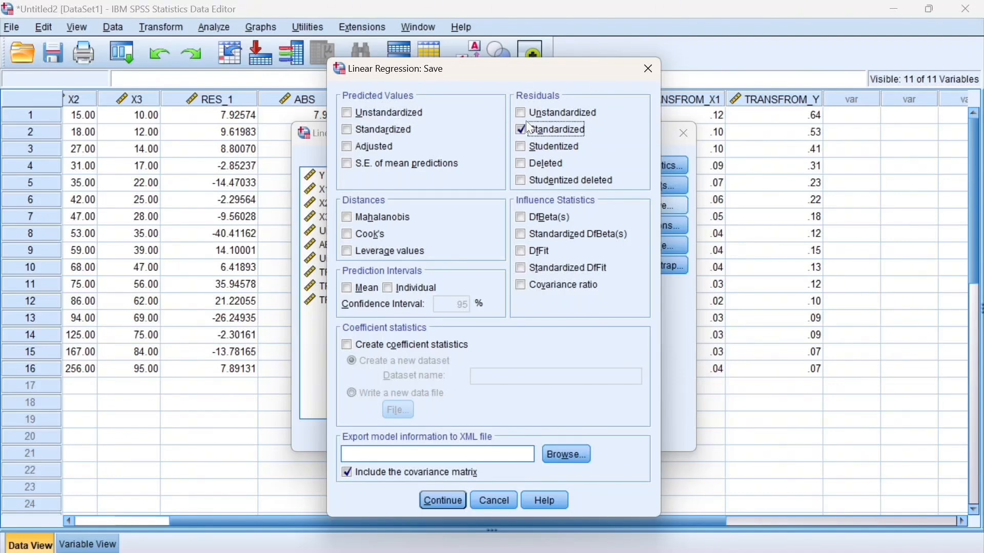
pyautogui.click(522, 129)
pyautogui.click(521, 114)
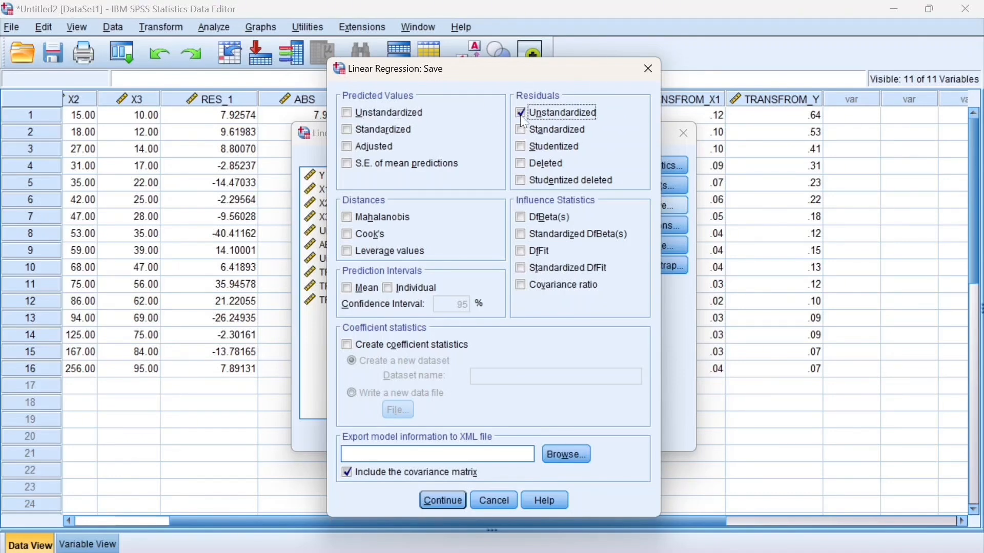
pyautogui.click(433, 498)
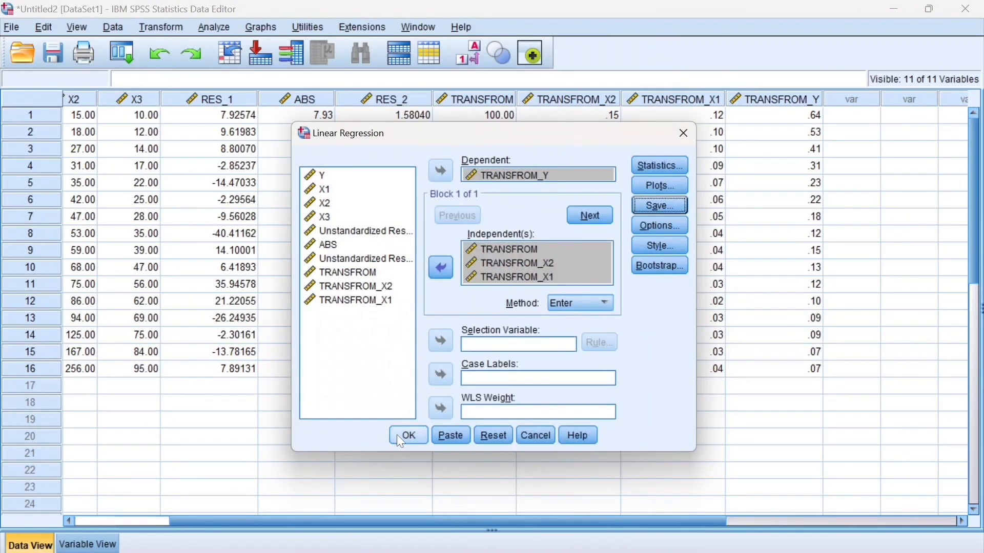
pyautogui.click(397, 435)
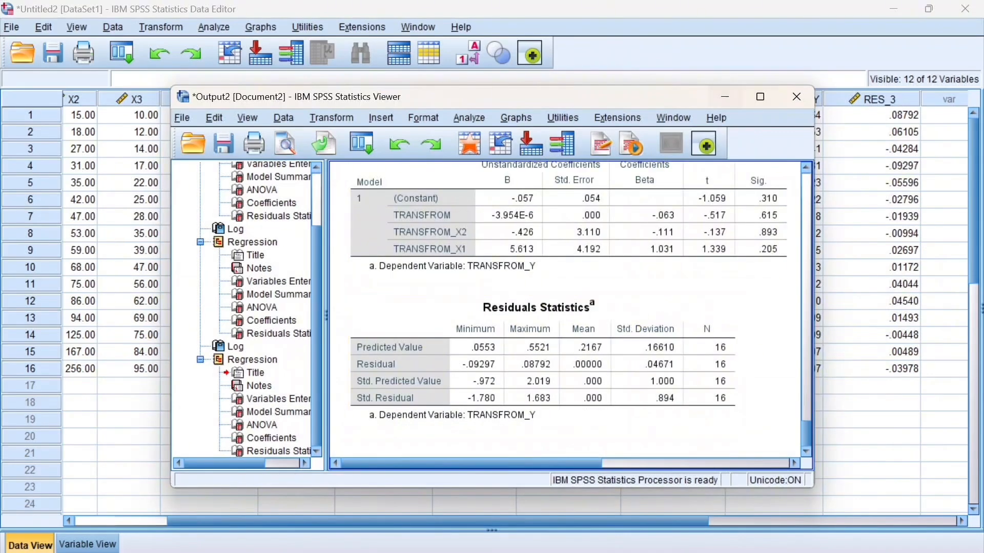
pyautogui.click(734, 101)
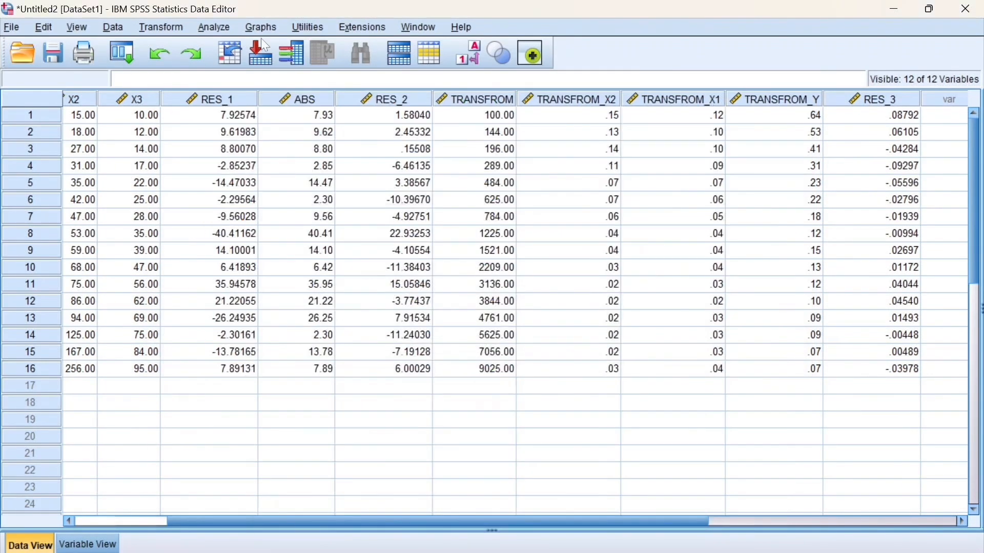
# Start a new computed variable and name its target variable ABS_RES
pyautogui.click(166, 23)
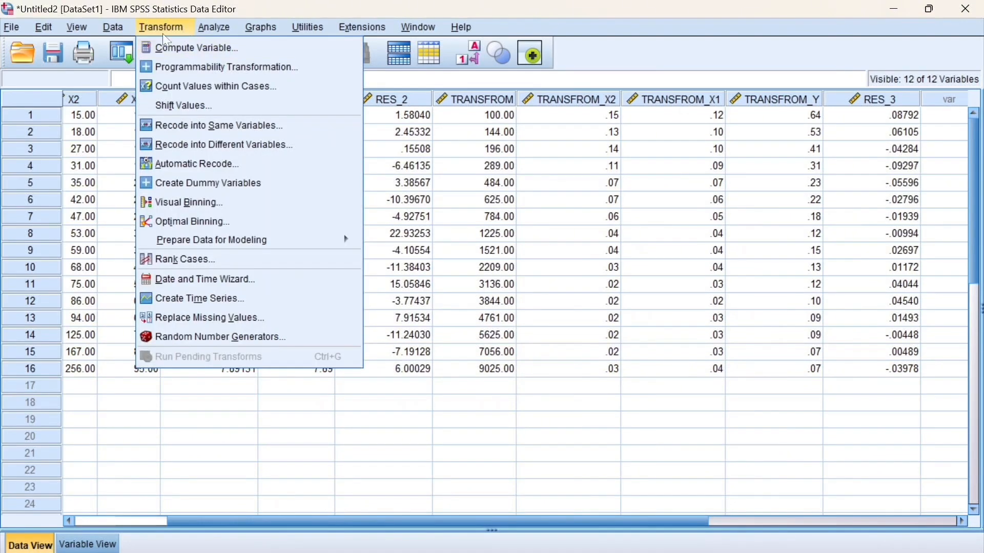
pyautogui.click(178, 47)
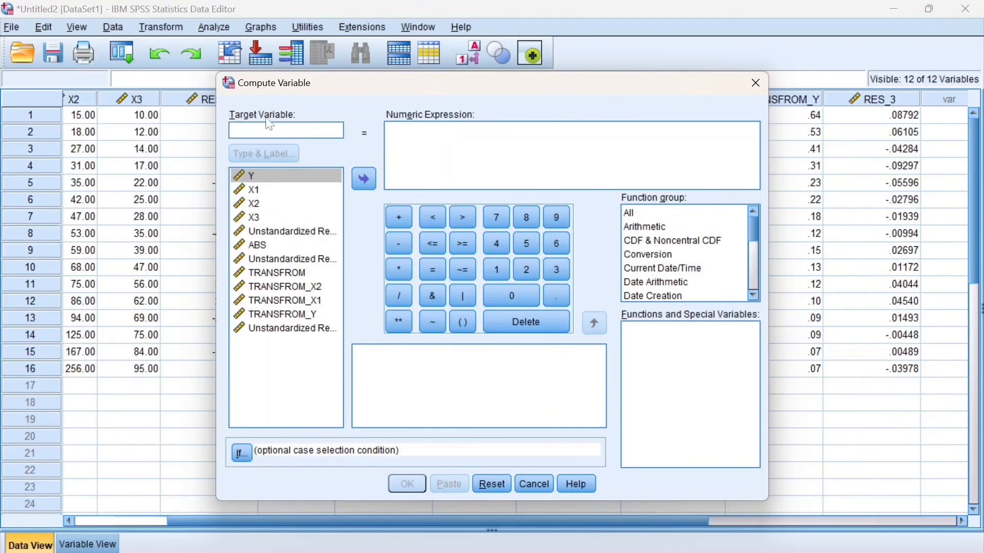
pyautogui.write('ABS')
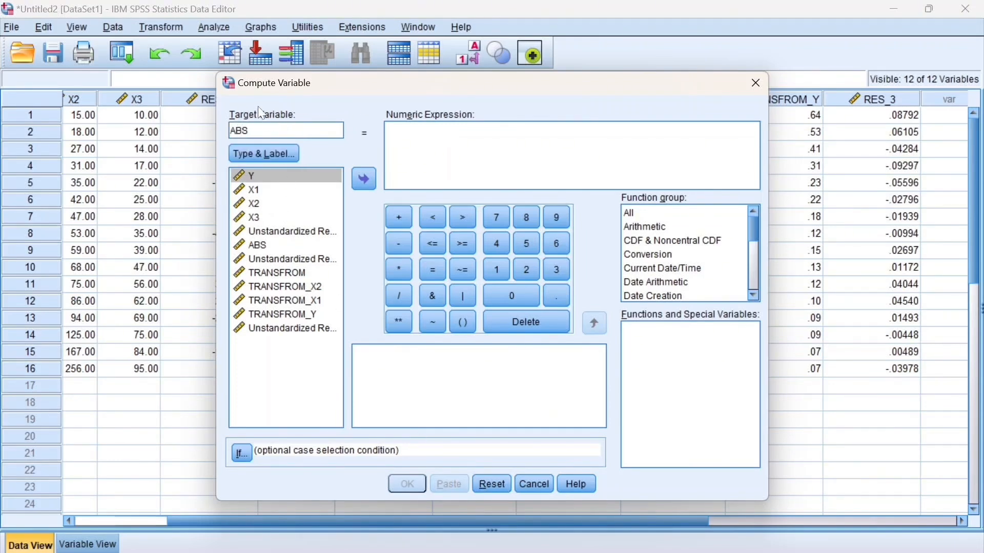
pyautogui.write('_RES')
# Compute ABS_RES with the arithmetic expression ABS(RES_3), using the newest unstandardized residuals, and maximize the output window
pyautogui.click(633, 230)
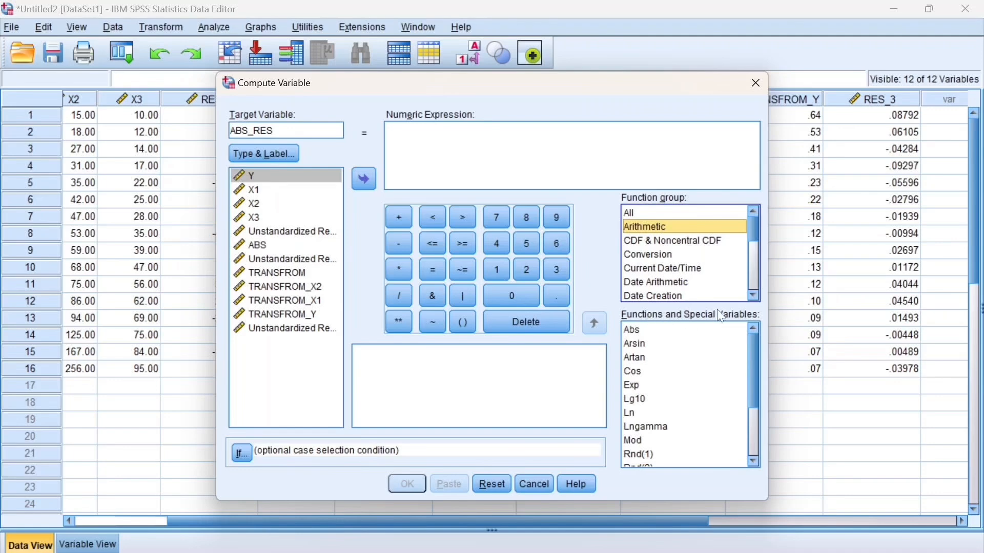
pyautogui.click(651, 332)
pyautogui.doubleClick(652, 332)
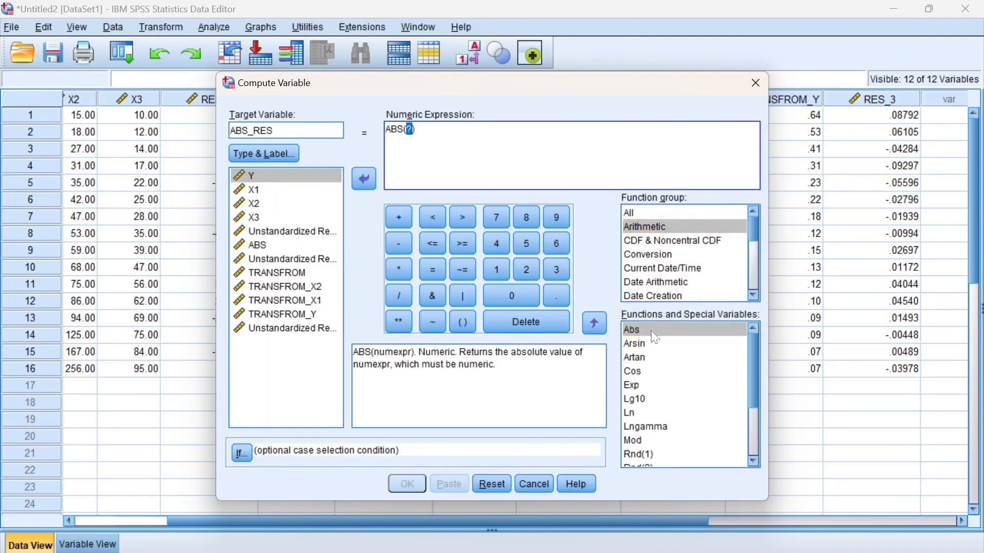
pyautogui.click(314, 336)
pyautogui.click(309, 330)
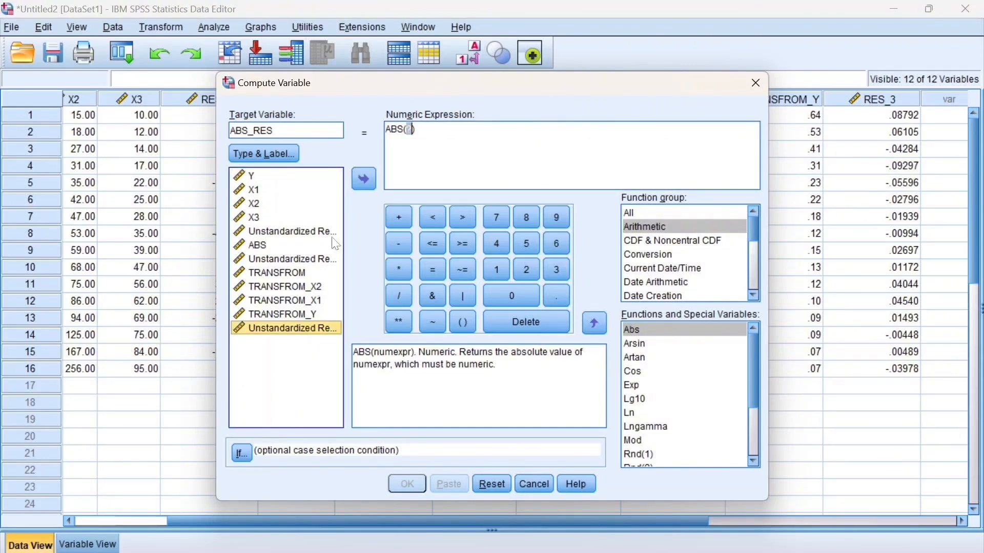
pyautogui.click(364, 180)
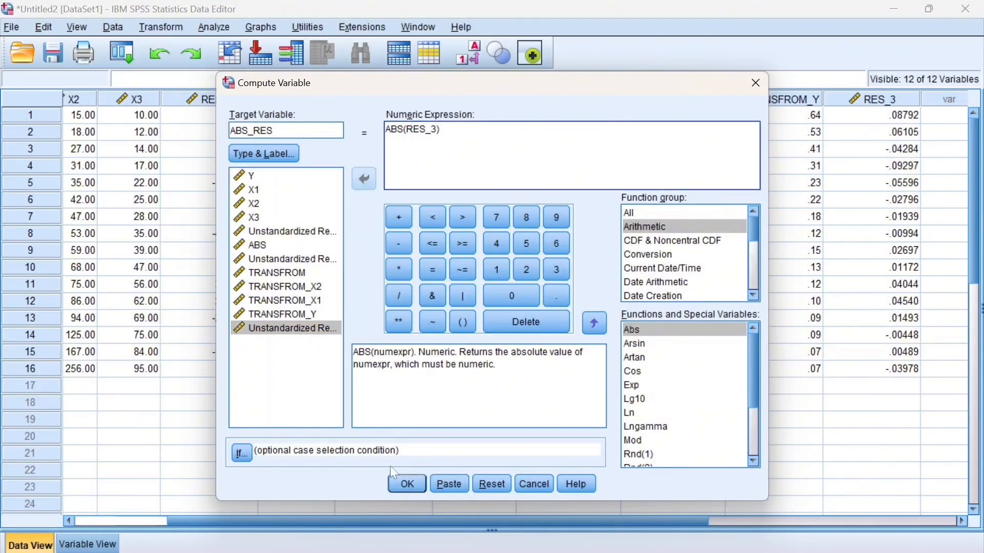
pyautogui.click(404, 486)
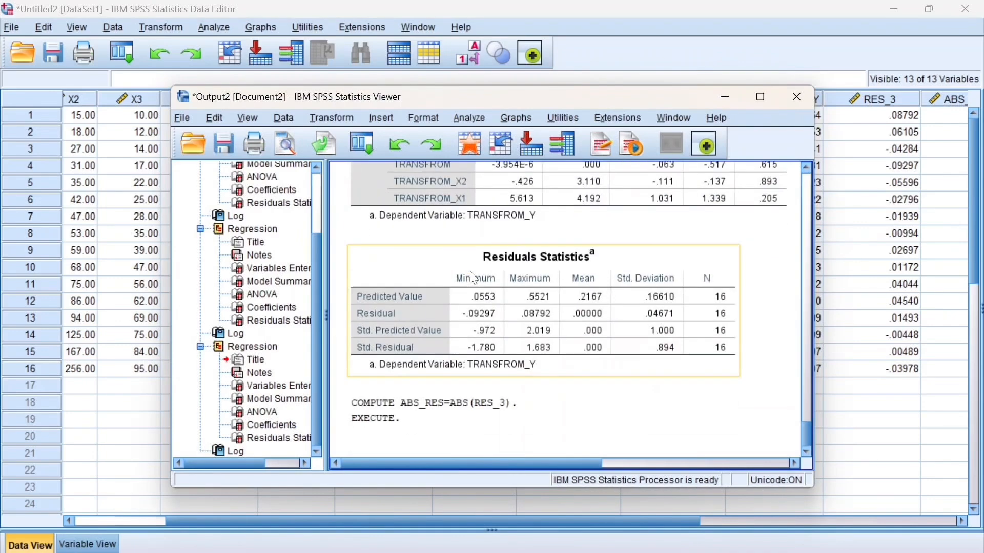
pyautogui.click(761, 98)
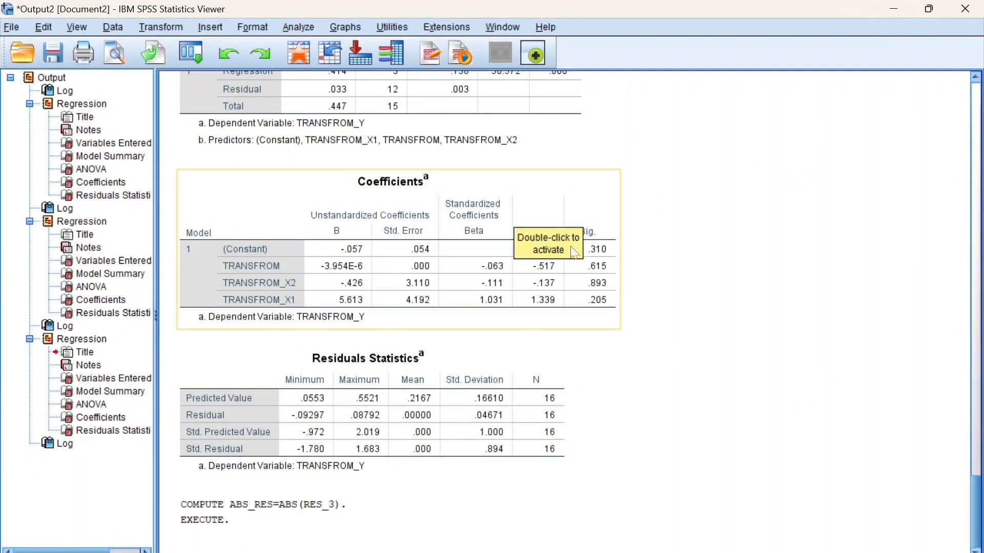
pyautogui.click(602, 266)
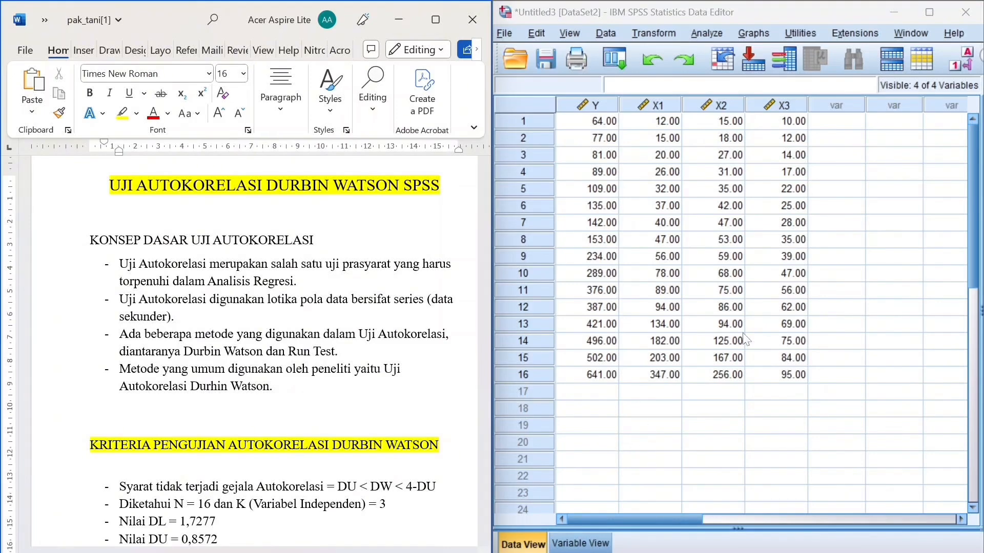
# Maximize the Untitled3 data window, start a linear regression and set Y as the dependent variable
pyautogui.click(930, 12)
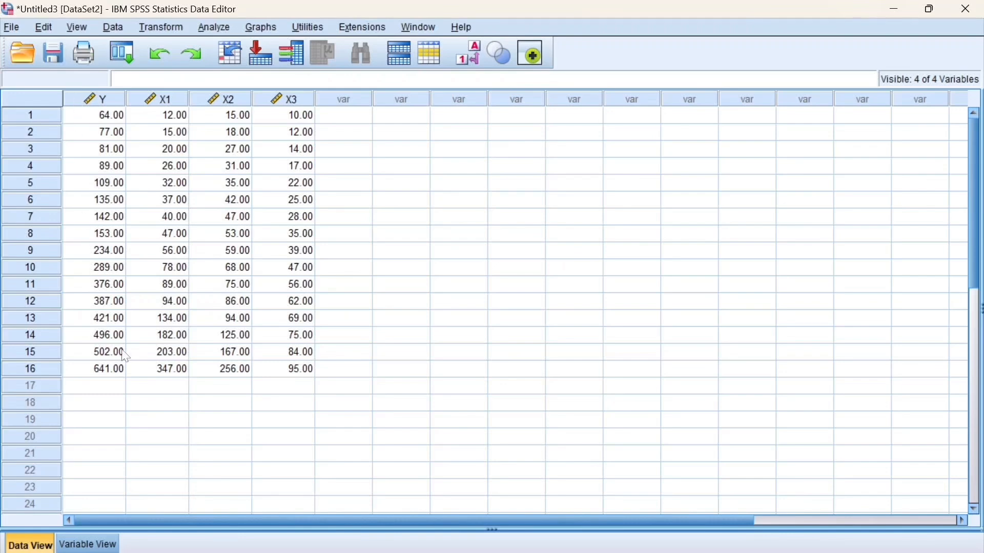
pyautogui.click(49, 369)
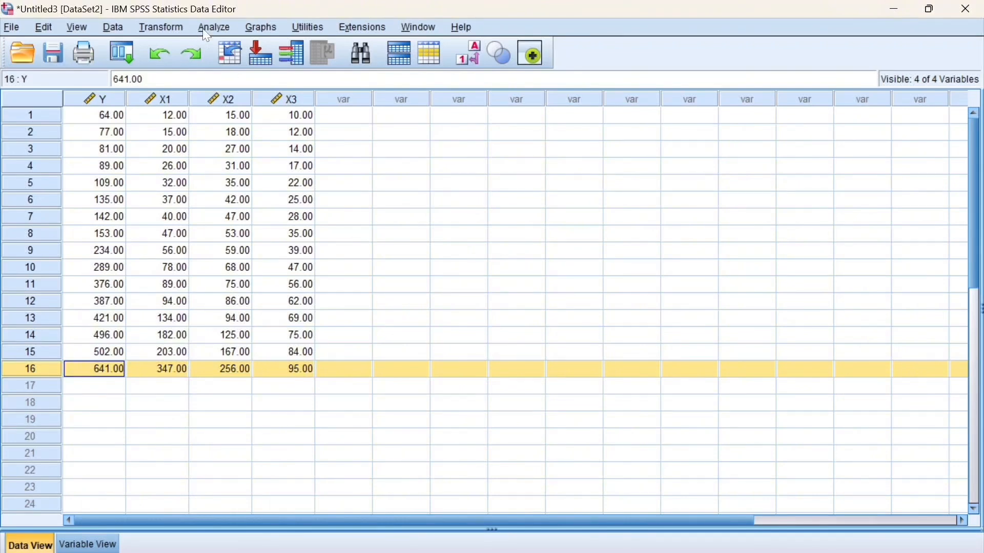
pyautogui.click(225, 26)
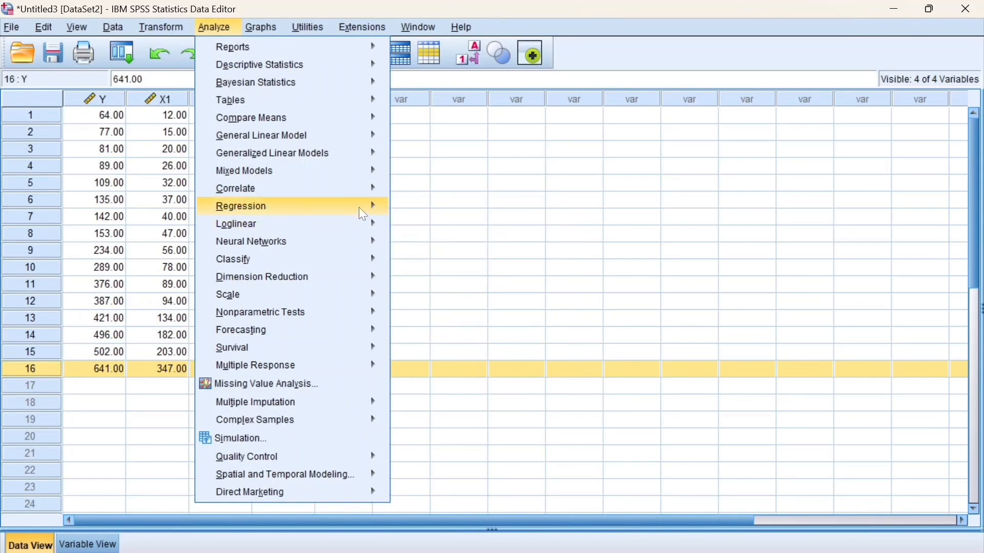
pyautogui.moveTo(363, 214)
pyautogui.click(409, 223)
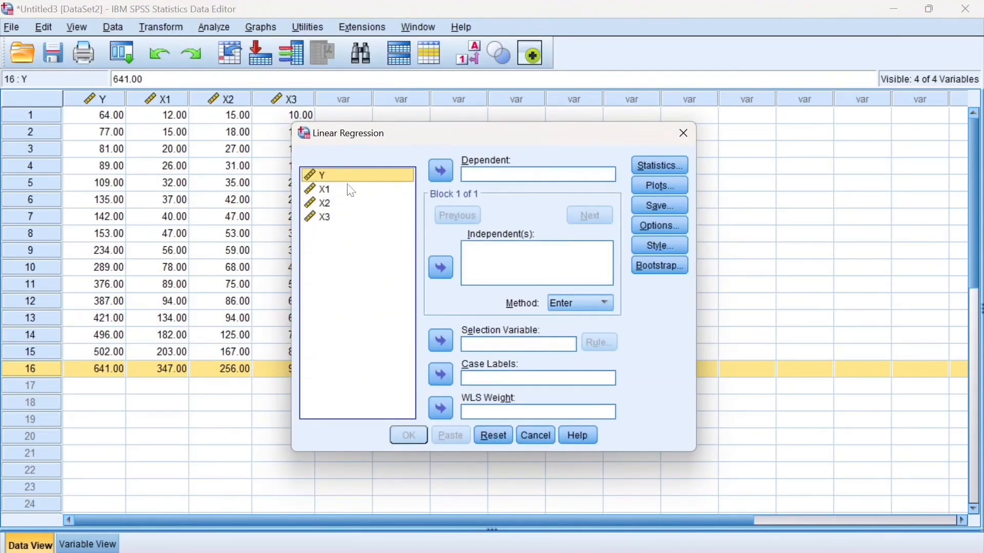
pyautogui.click(442, 171)
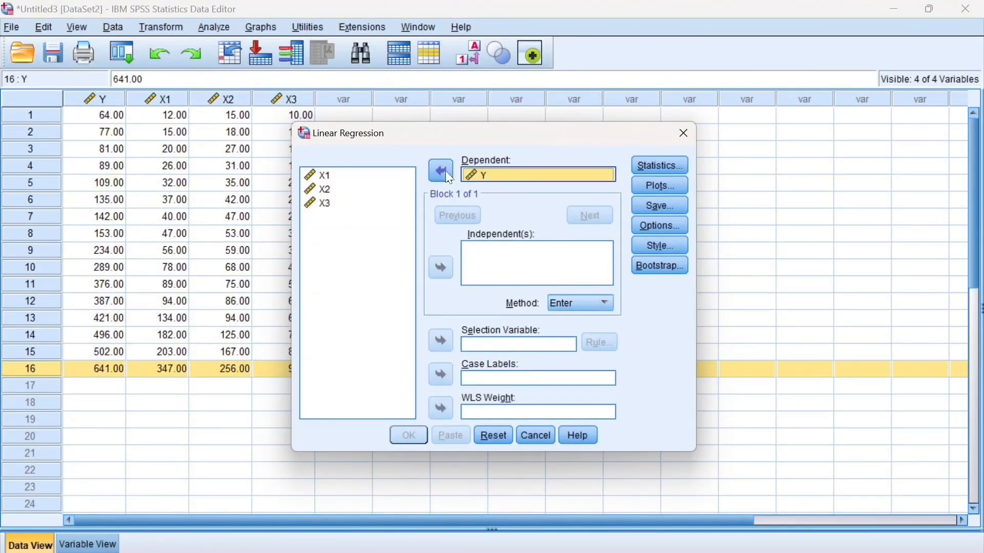
# Add X1, X2 and X3 as the regression's independent variables
pyautogui.click(358, 180)
pyautogui.keyDown('shift'); pyautogui.click(360, 191); pyautogui.keyUp('shift')
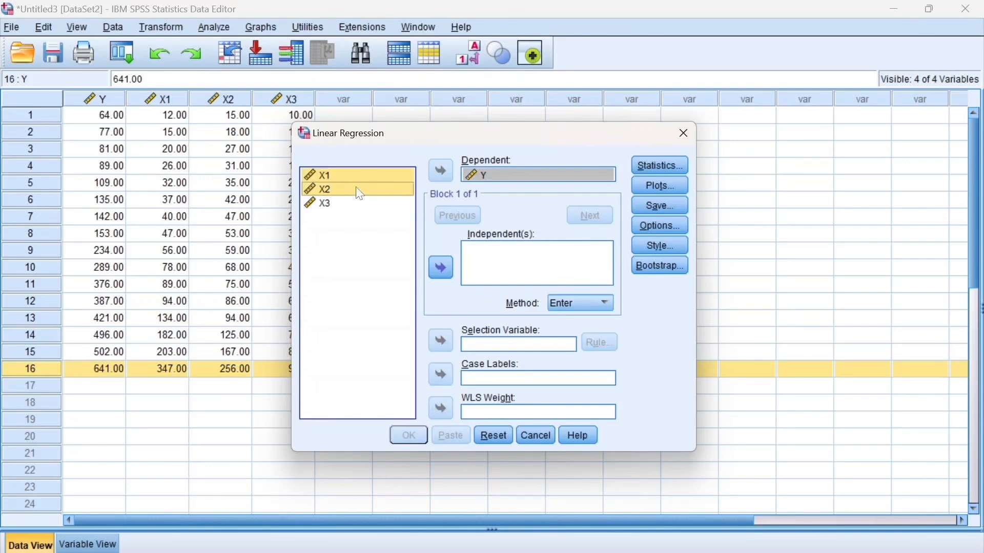
pyautogui.keyDown('shift'); pyautogui.click(359, 204); pyautogui.keyUp('shift')
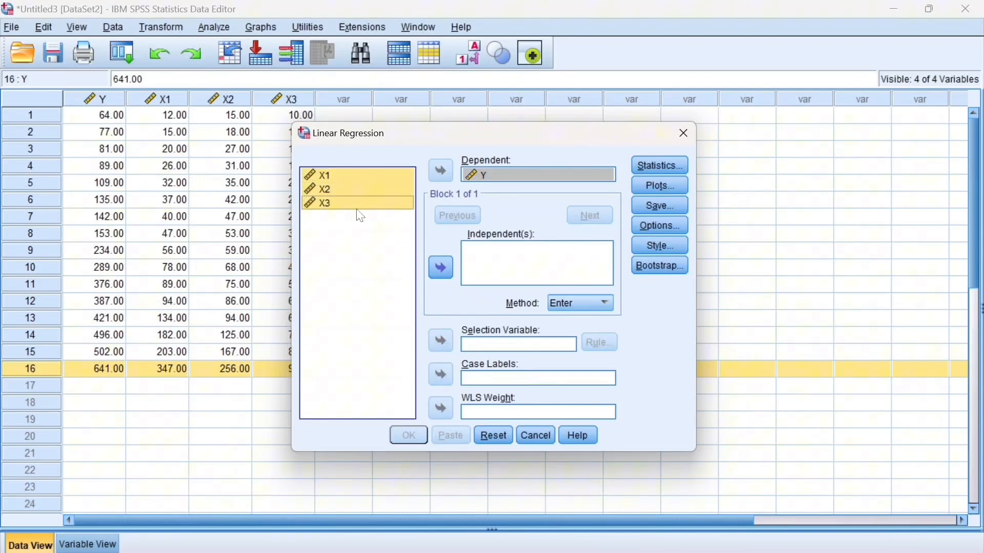
pyautogui.click(442, 268)
# Request the Durbin-Watson residual statistic, run the regression and maximize the new output window
pyautogui.click(645, 171)
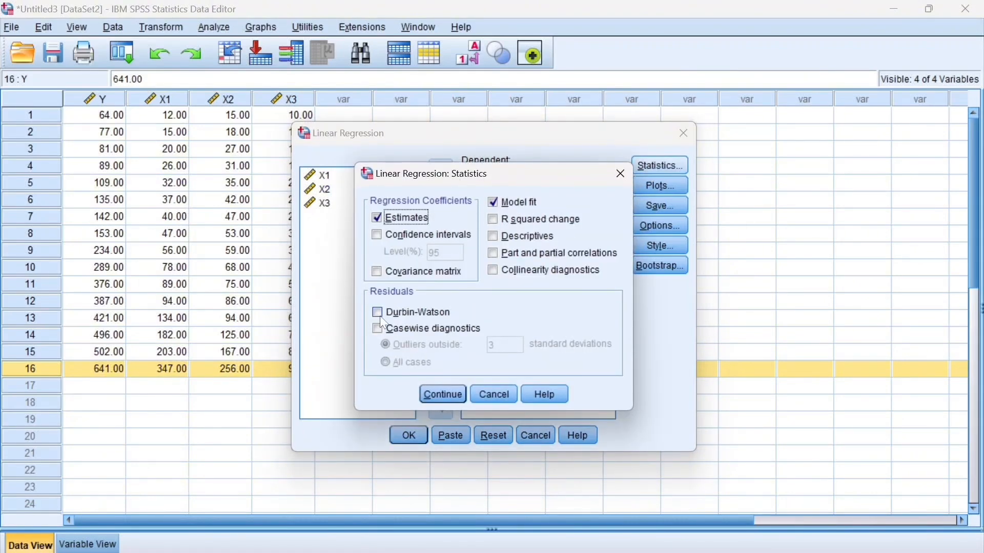
pyautogui.click(379, 313)
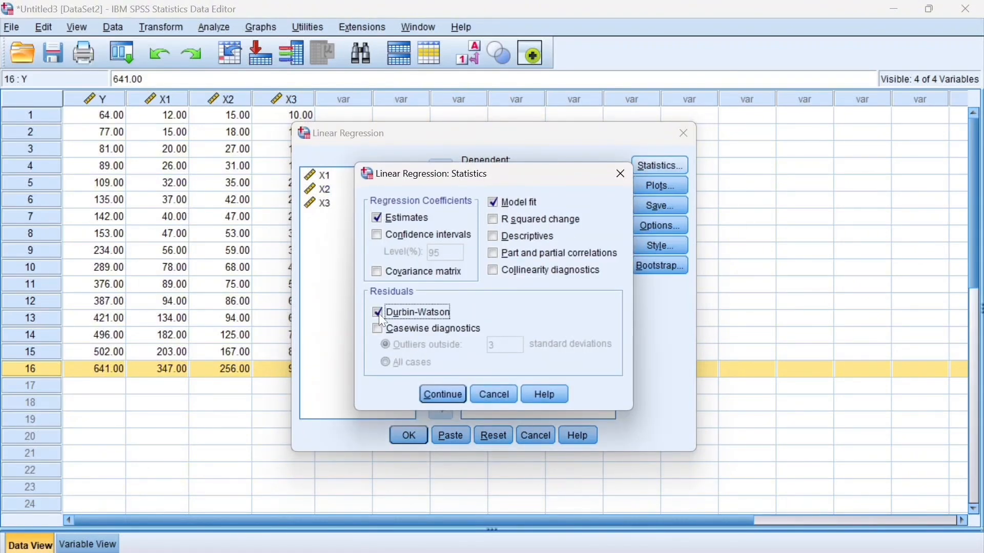
pyautogui.click(434, 395)
pyautogui.click(409, 436)
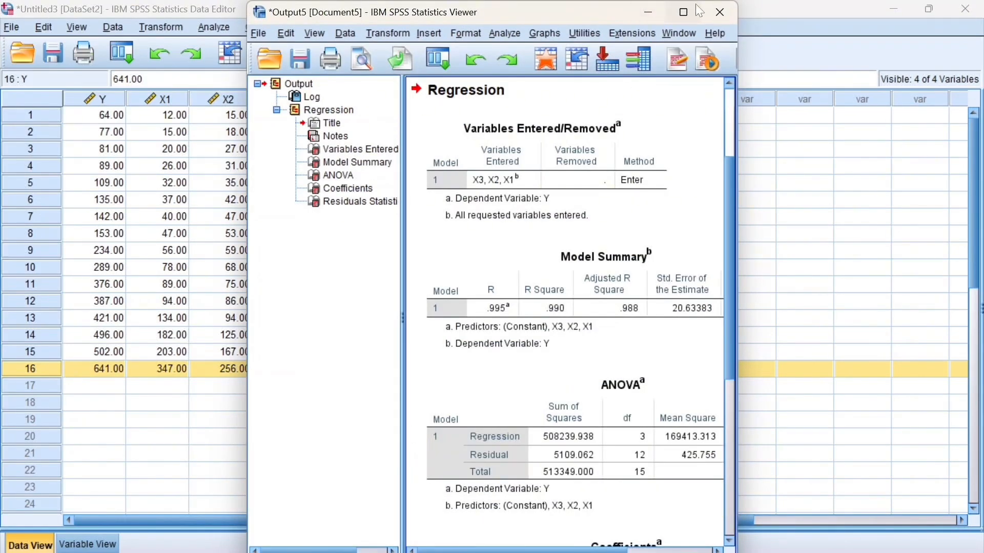
pyautogui.click(683, 12)
pyautogui.scroll(-4, 632, 222)
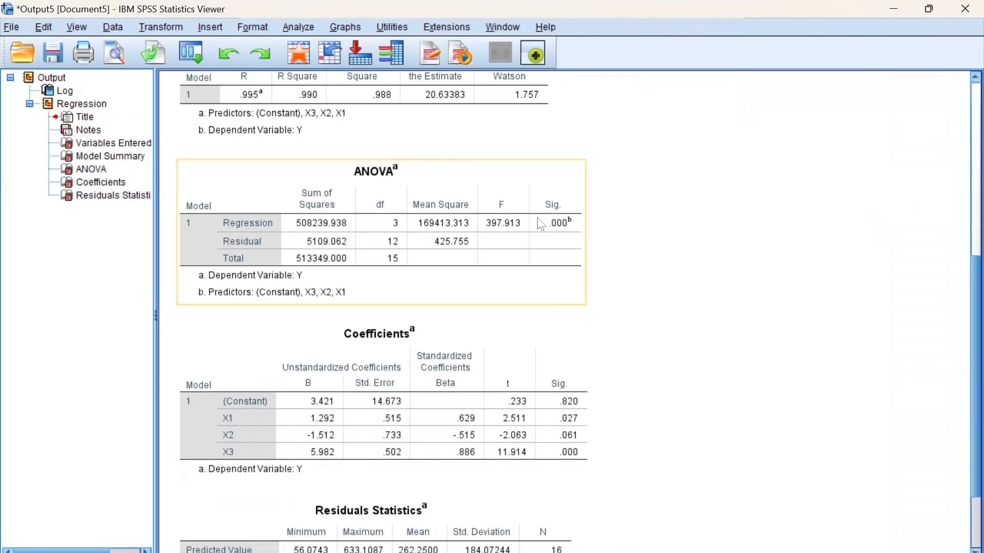
pyautogui.scroll(5, 527, 256)
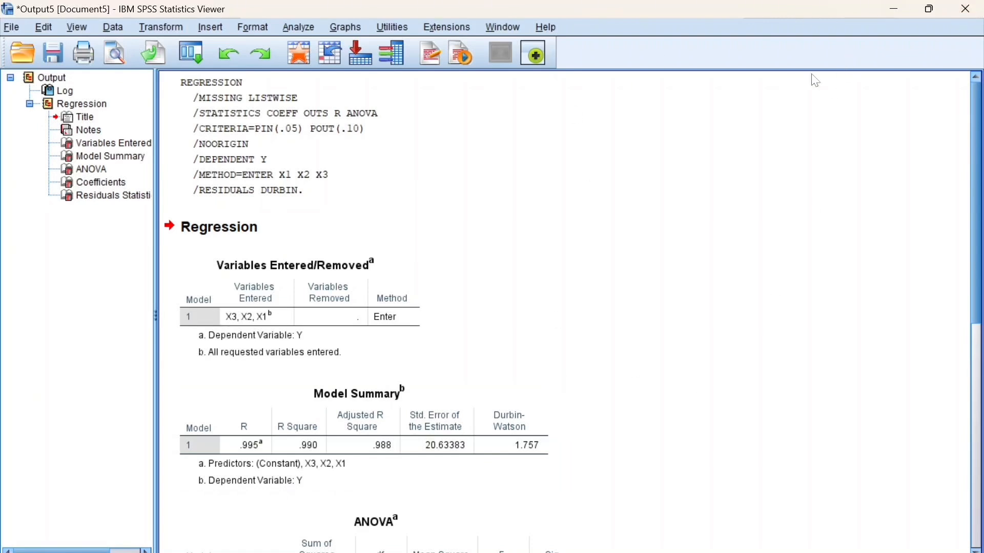
# Place the regression output beside the pak_tani Word document and compare the Model Summary's Durbin-Watson value with the test criteria
pyautogui.moveTo(931, 10)
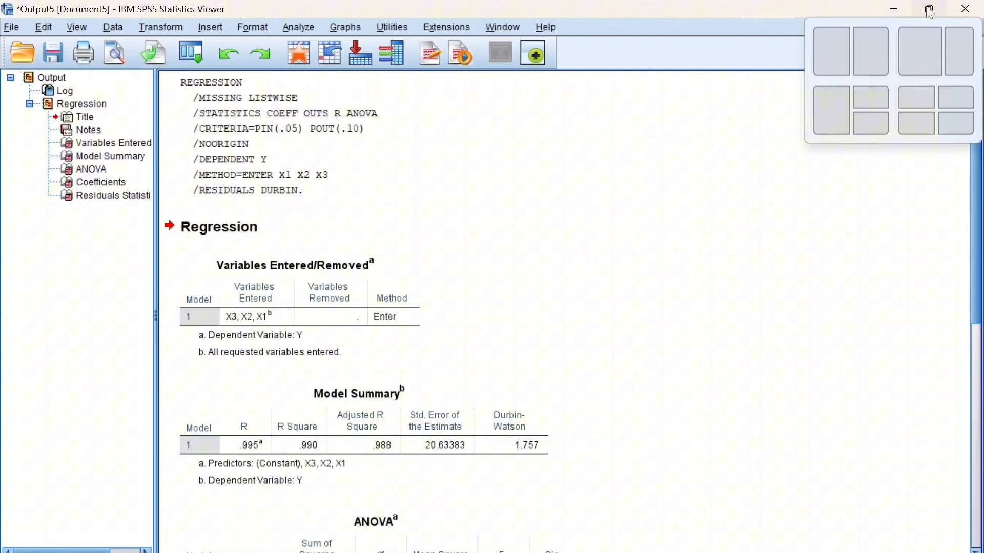
pyautogui.click(831, 63)
pyautogui.click(868, 164)
pyautogui.scroll(-1, 743, 333)
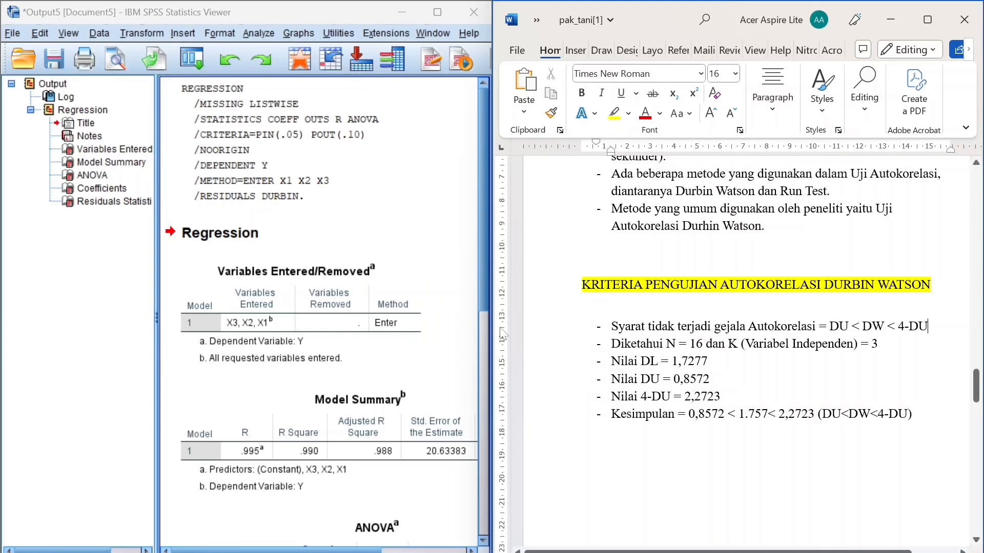
pyautogui.scroll(-8, 263, 396)
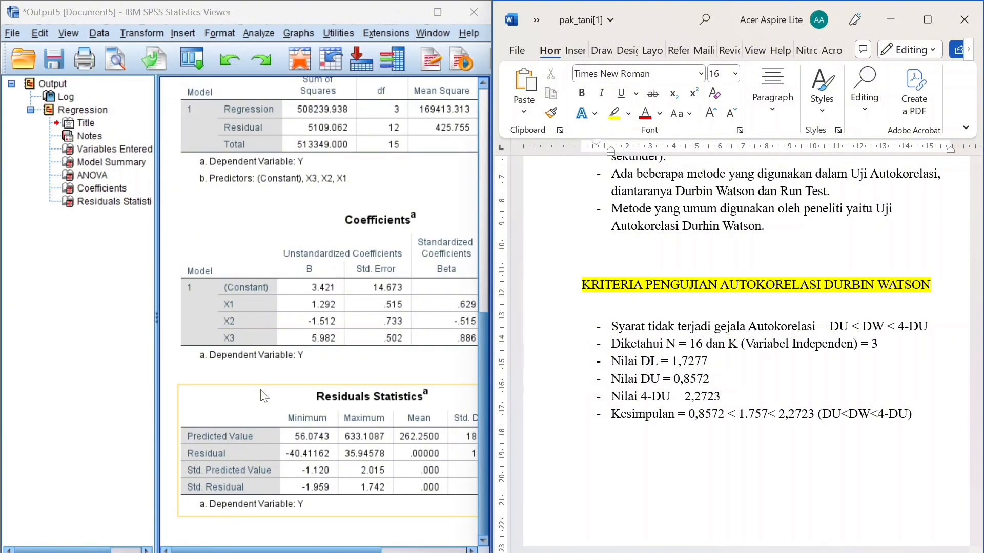
pyautogui.moveTo(275, 550); pyautogui.dragTo(361, 550)
pyautogui.scroll(3, 394, 299)
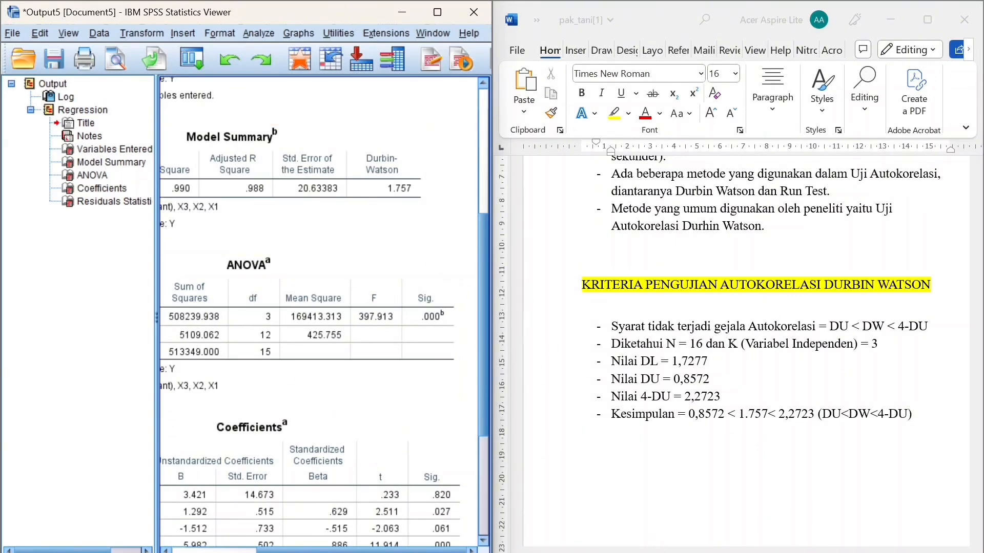
# Place the pak_tani document beside tabel-dw.pdf in Nitro Pro to view the Durbin-Watson criteria alongside the table
pyautogui.click(927, 22)
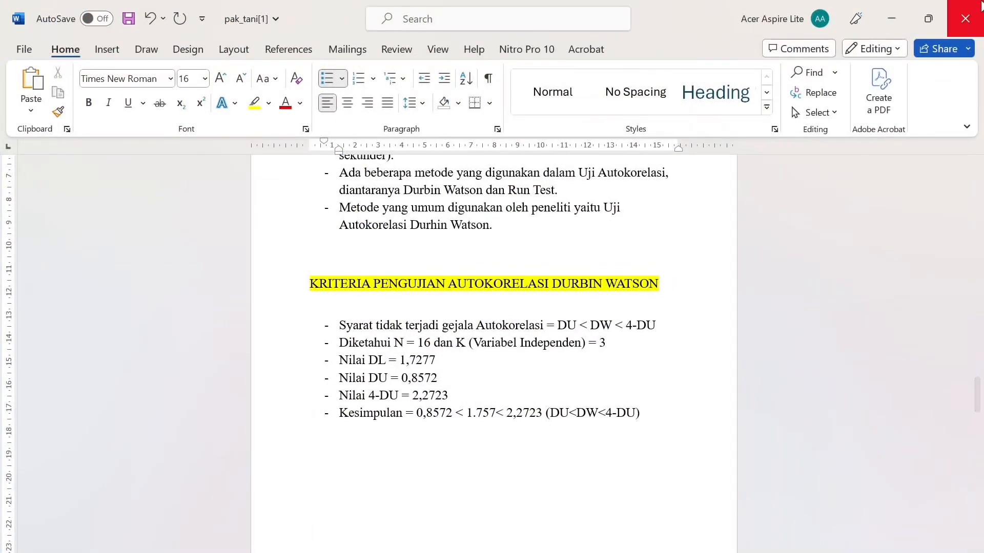
pyautogui.press('super+Left')
pyautogui.click(802, 350)
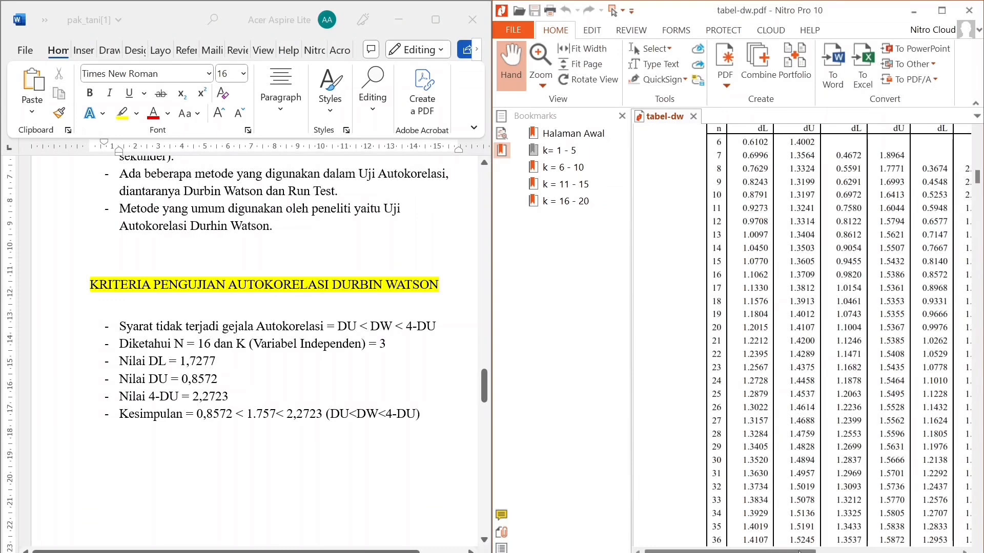
pyautogui.hscroll(3, 799, 551)
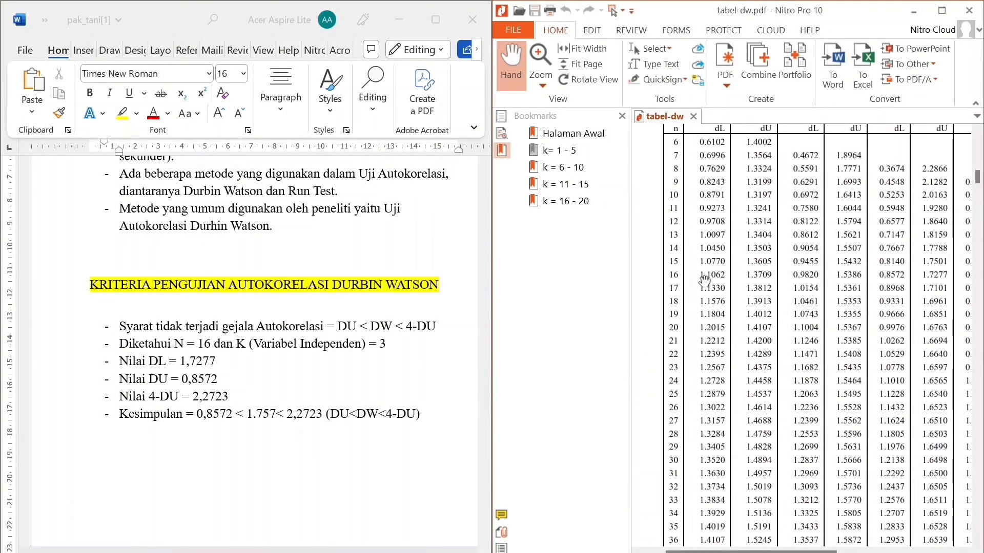
# Maximize tabel-dw.pdf to look up the dL and dU values for k=3 and n=16, and minimize the PDF window
pyautogui.press('super+Up')
pyautogui.scroll(3, 359, 352)
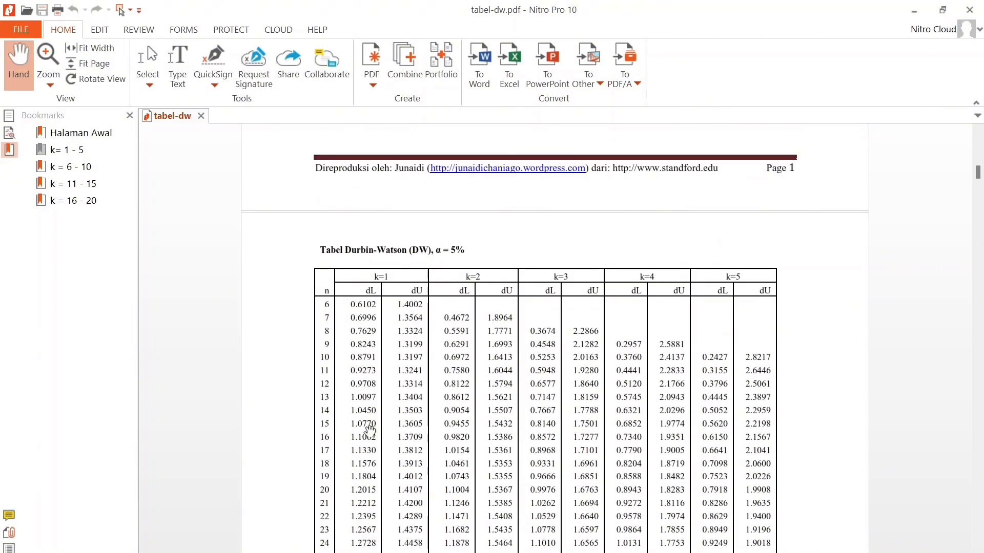
pyautogui.scroll(1, 369, 433)
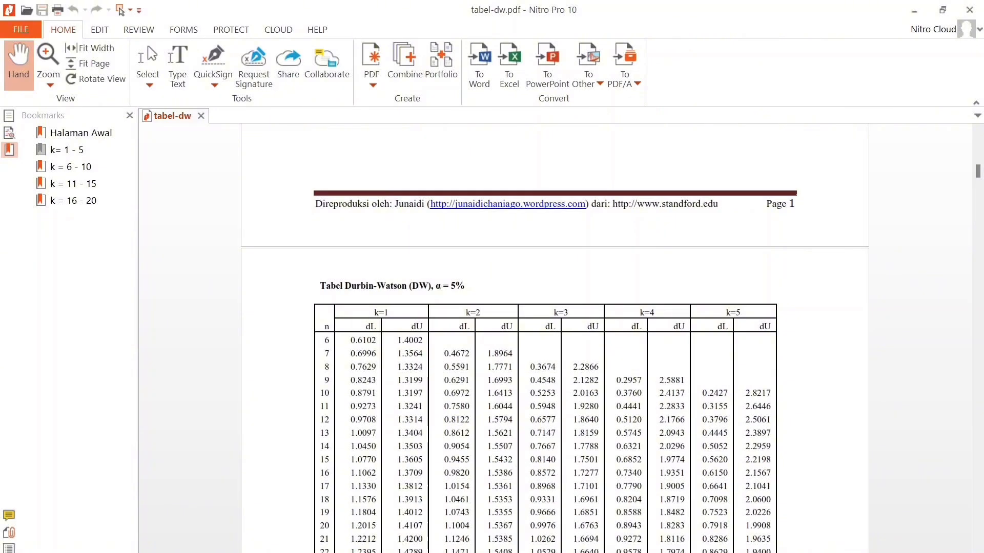
pyautogui.click(943, 7)
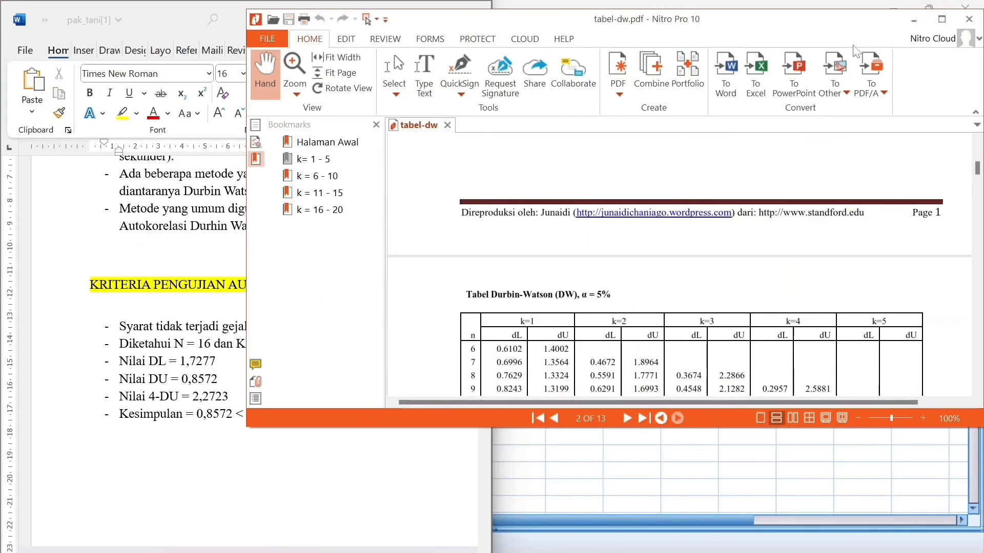
pyautogui.click(942, 19)
pyautogui.click(943, 10)
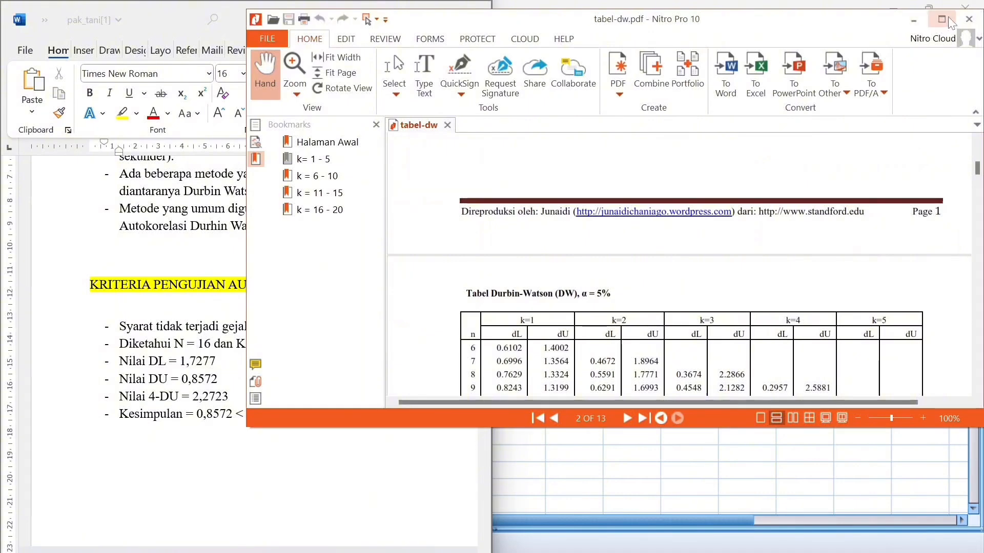
pyautogui.click(914, 20)
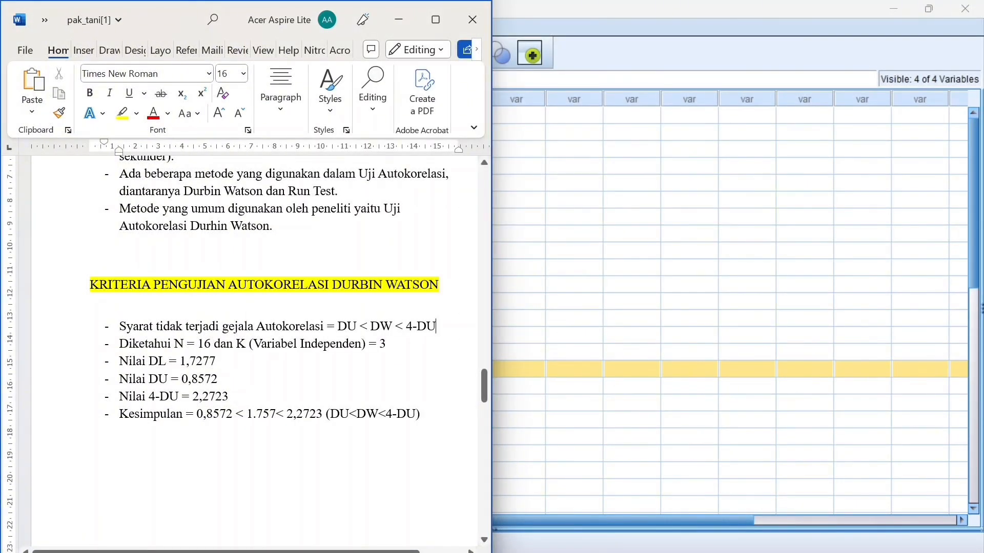
# Return to the SPSS regression output and place it side by side with the Word document's autocorrelation criteria
pyautogui.click(925, 7)
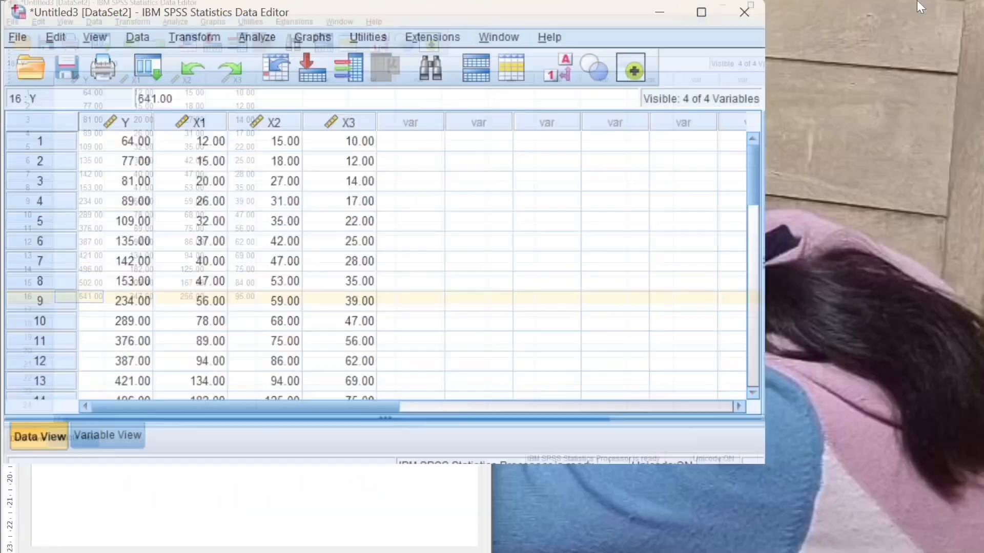
pyautogui.click(597, 10)
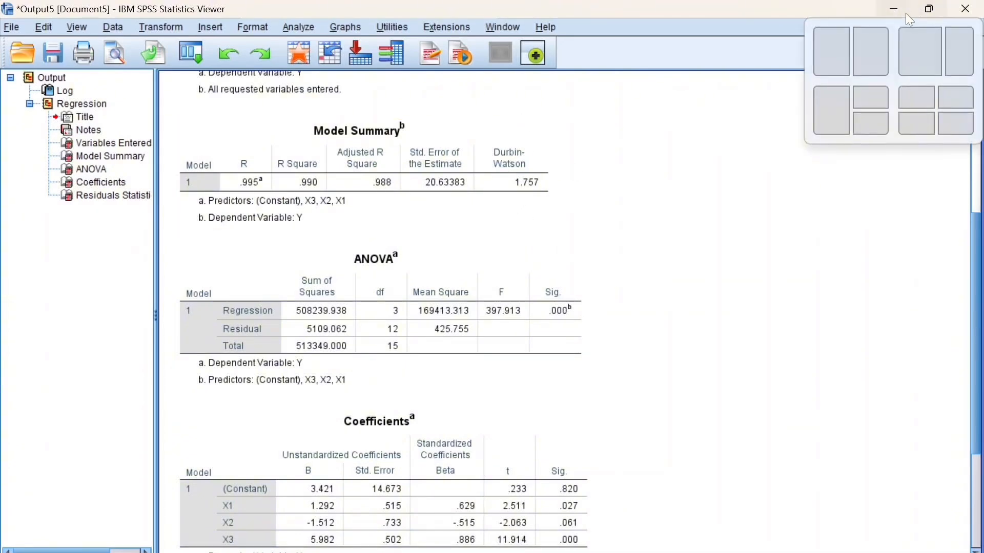
pyautogui.moveTo(939, 9)
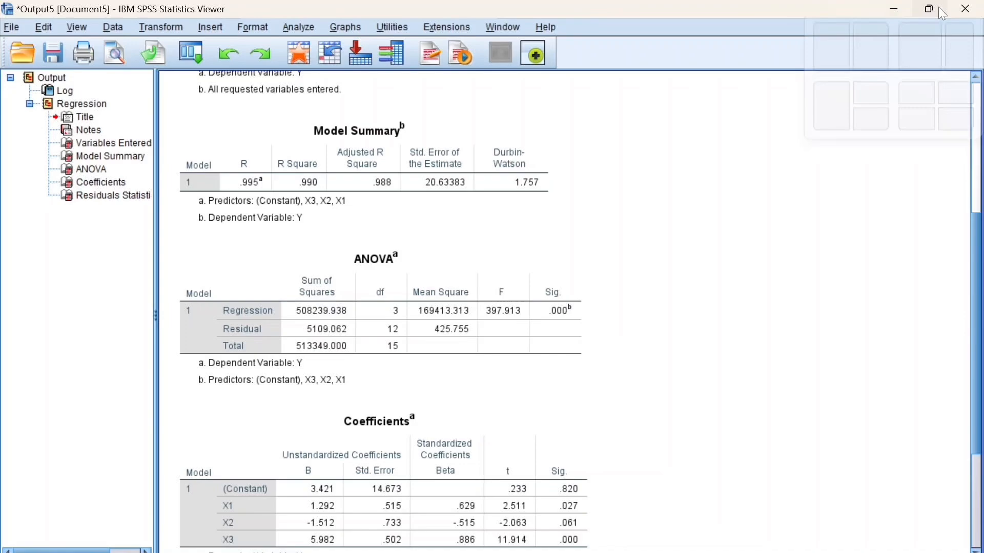
pyautogui.click(847, 46)
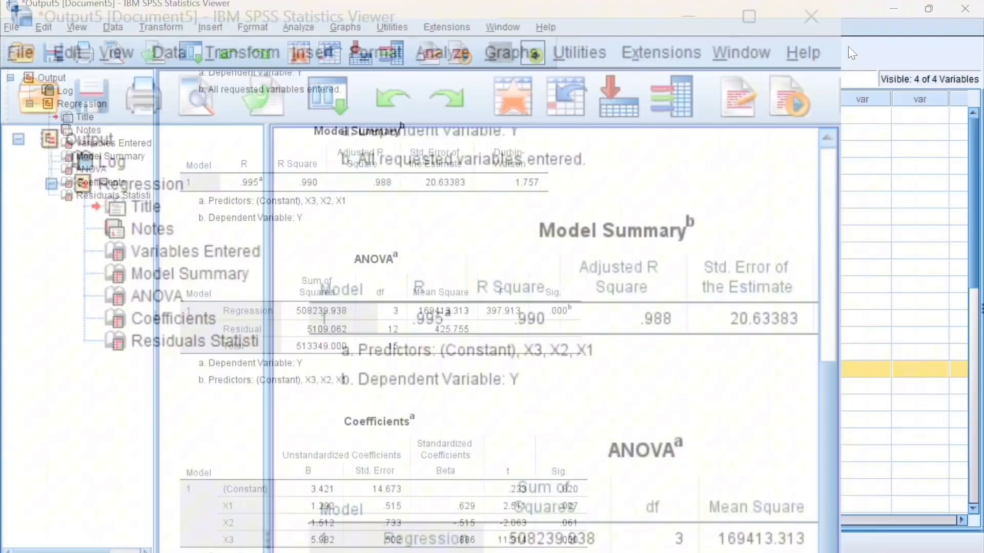
pyautogui.click(867, 224)
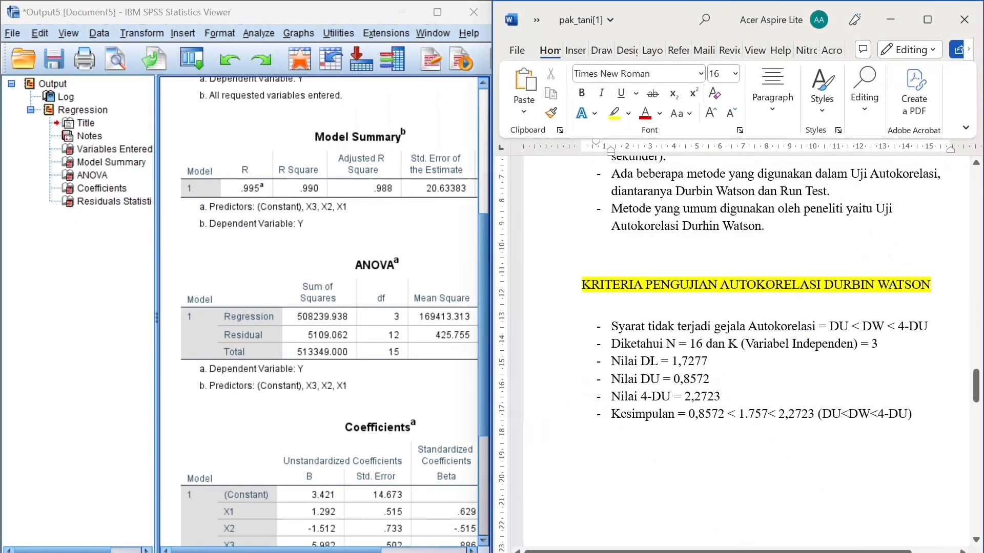